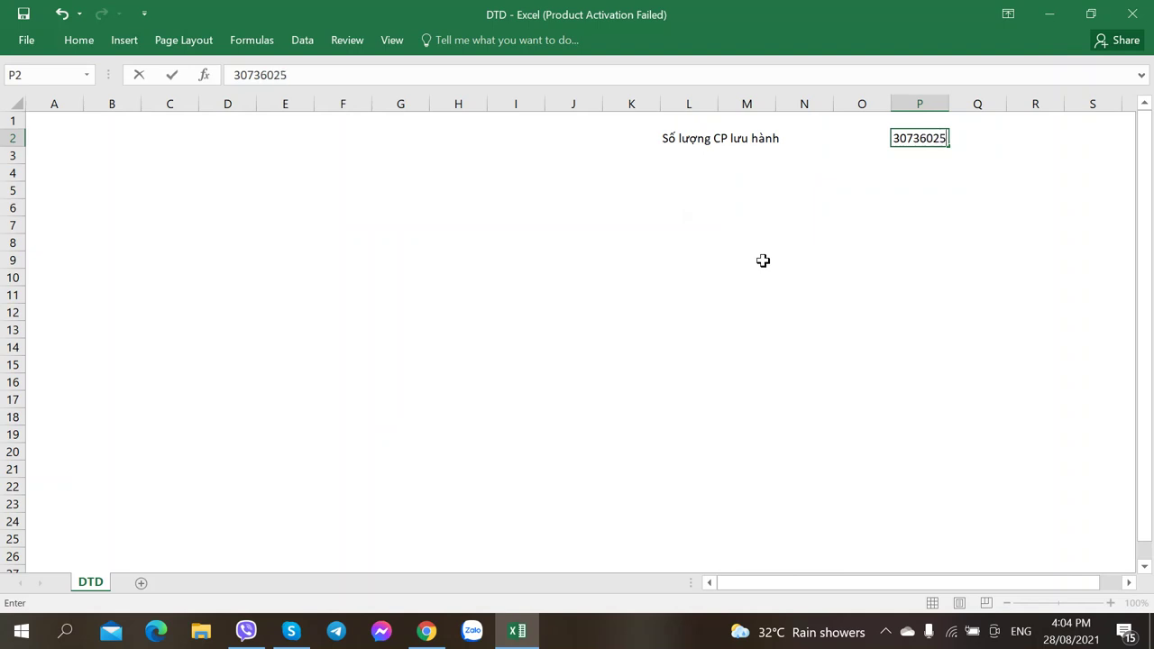
Step: Commit 30736025 as the outstanding share count in P2 and format it as a Number with thousands separators and 0 decimal places
key(Tab)
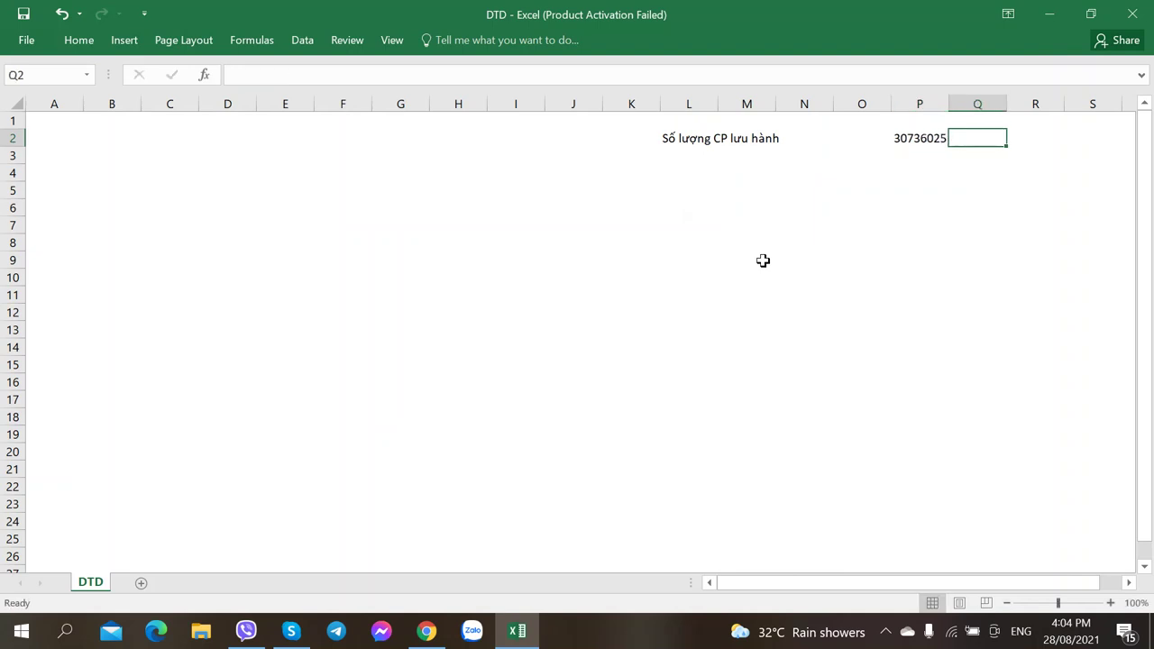
key(Left)
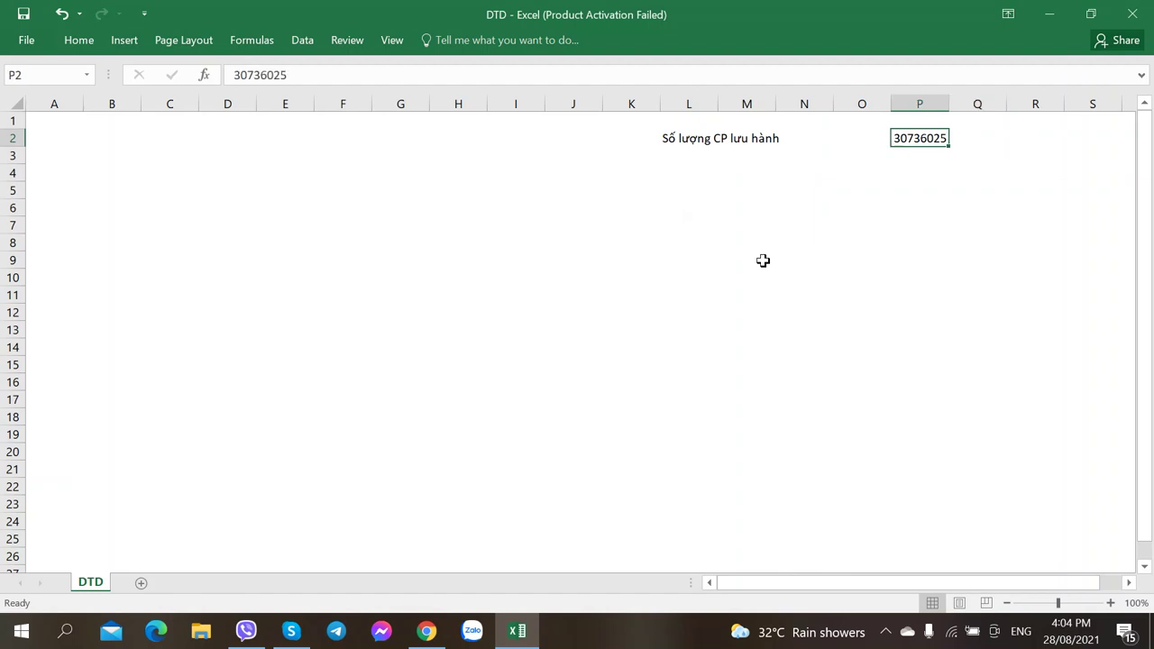
key(ctrl+1)
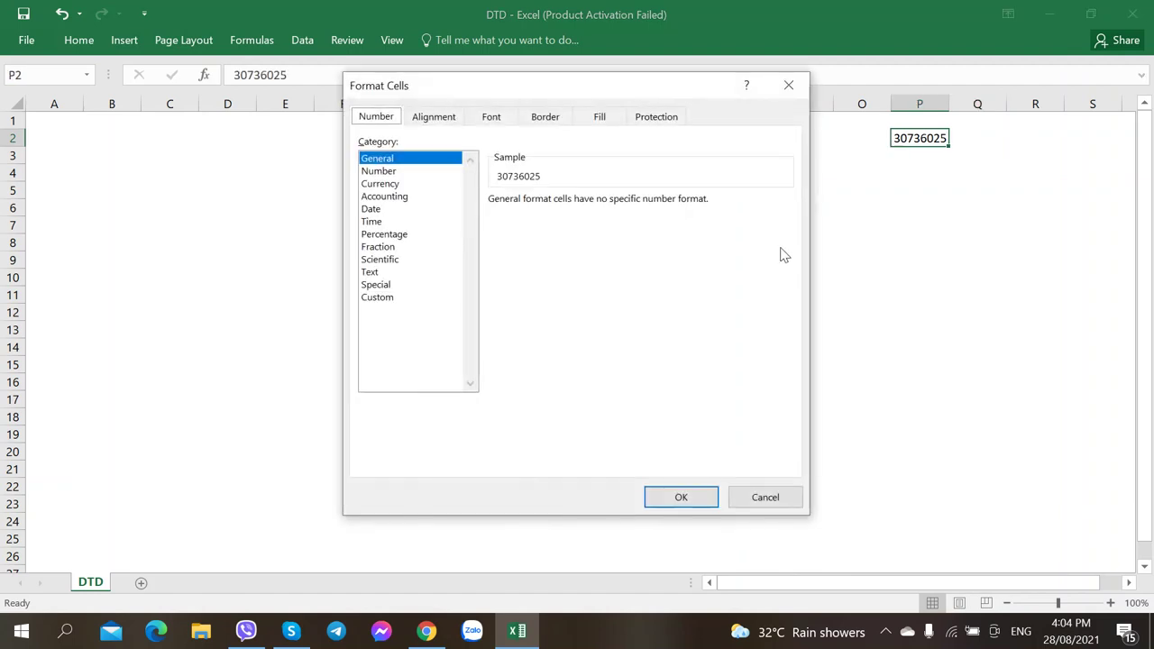
click(397, 172)
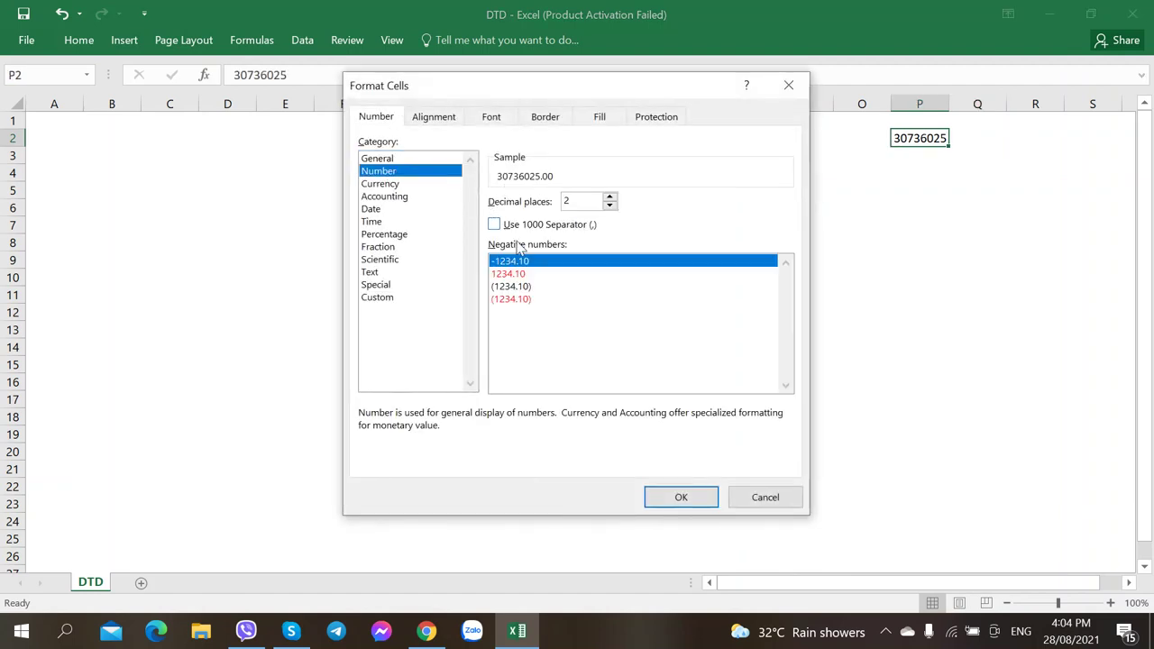
click(494, 224)
click(611, 206)
click(611, 206)
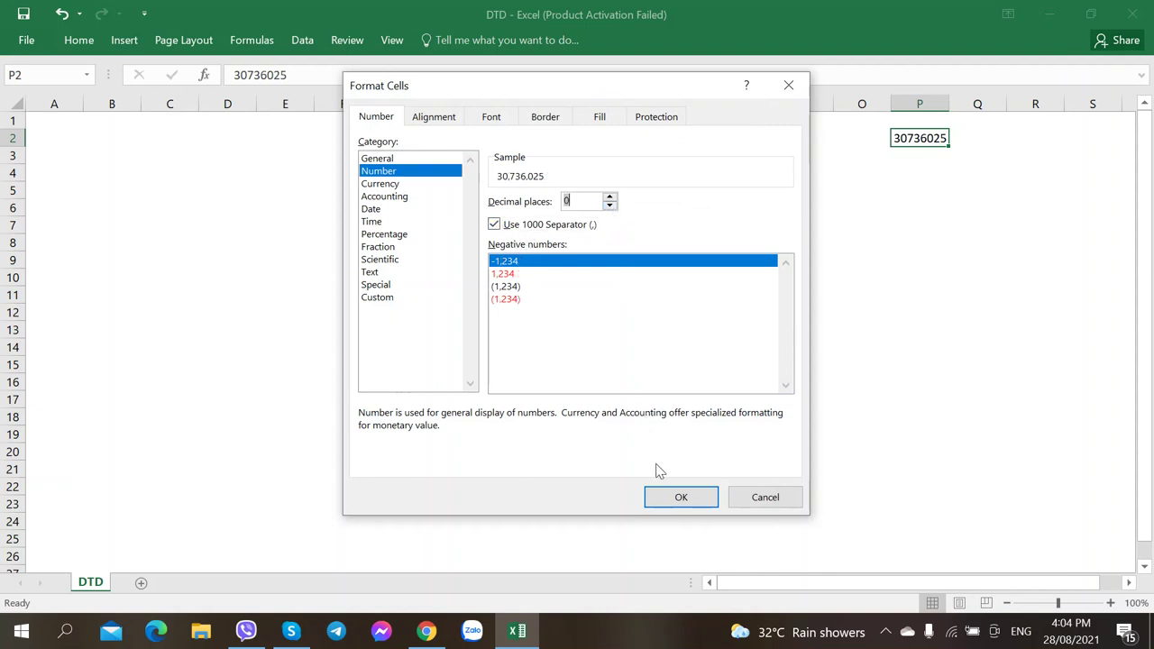
click(668, 498)
click(803, 268)
Step: Label cell L3 "Giá CP - P'" below the outstanding shares label
click(673, 163)
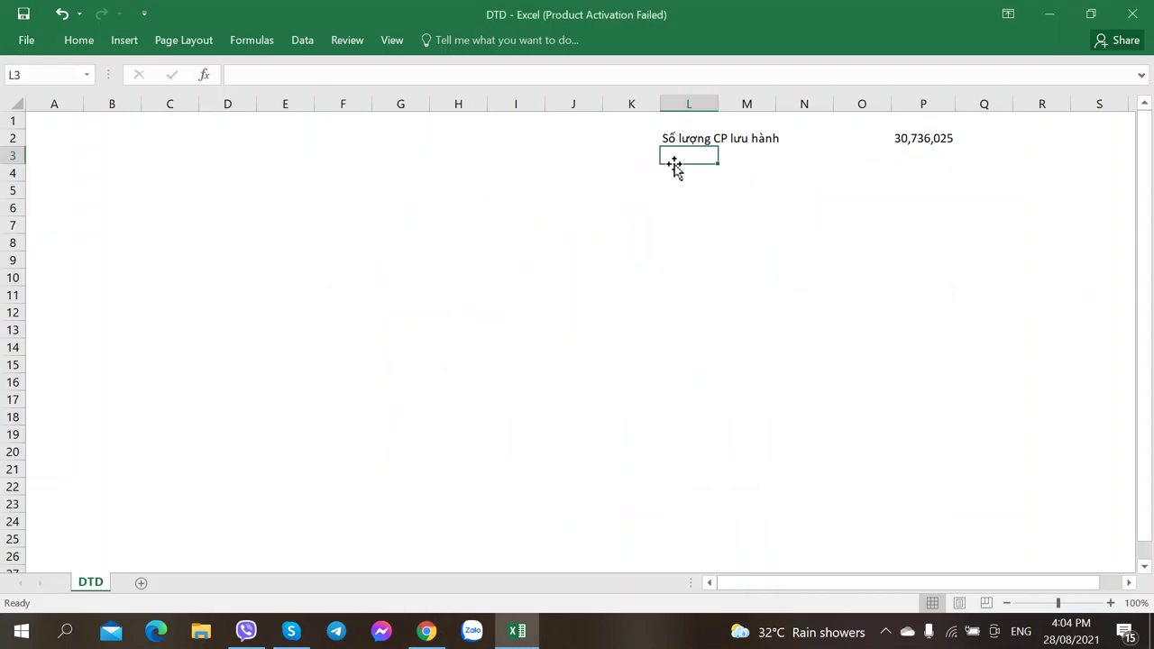
text(Giá CP)
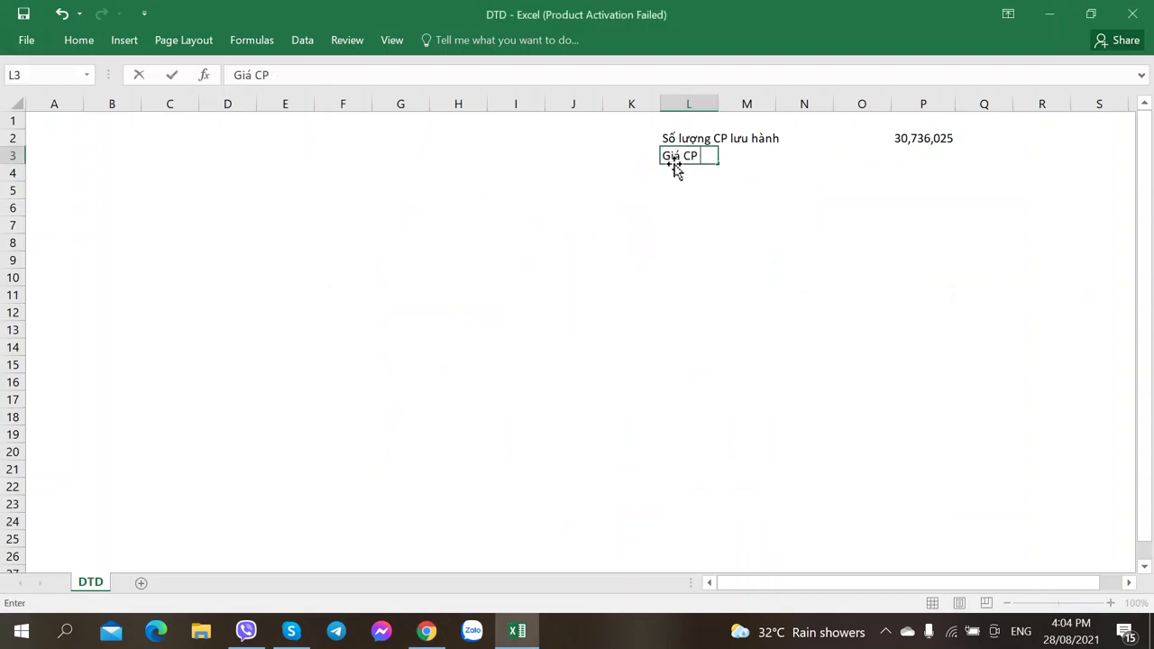
text( - P)
key(Return)
Step: Look up DTD's share price on the CafeF page in Chrome, enter 32.5 in P3 in Excel, and select L4
key(Right)
key(Right)
key(Right)
key(Right)
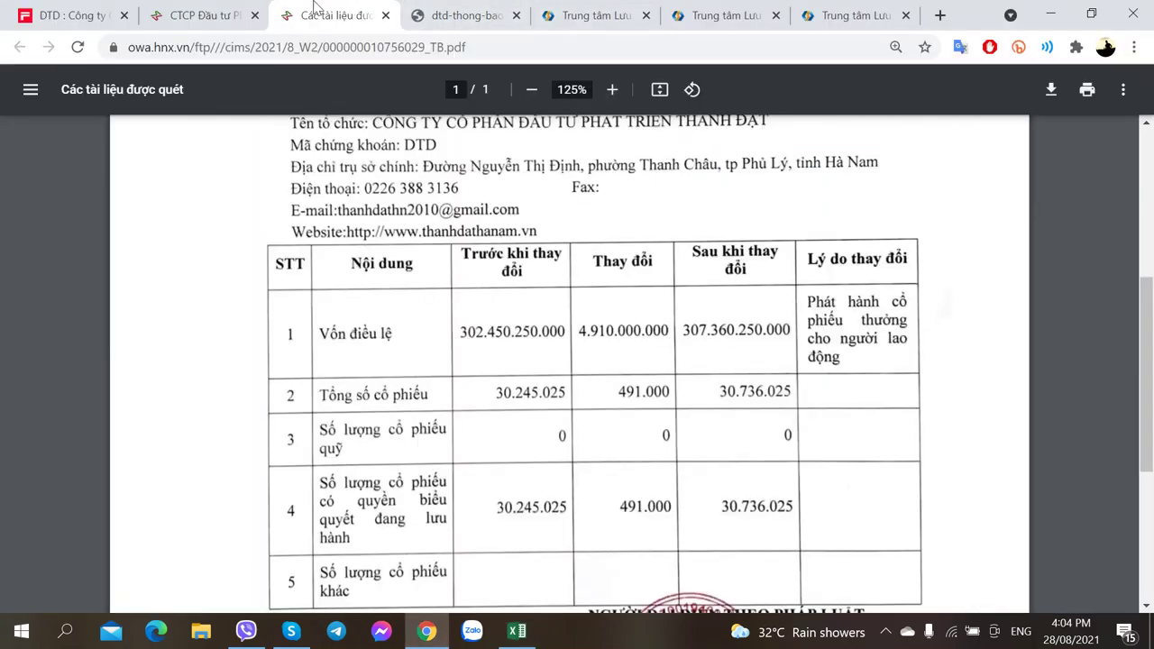
click(72, 15)
key(alt+Tab)
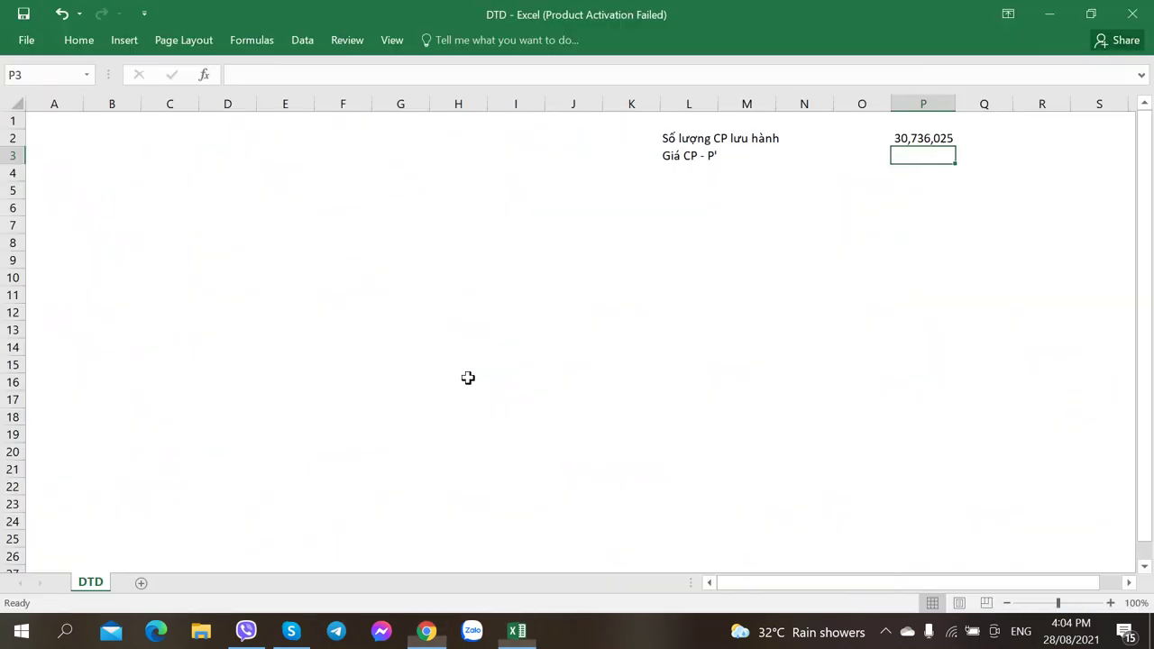
text(32.5)
key(Tab)
key(Return)
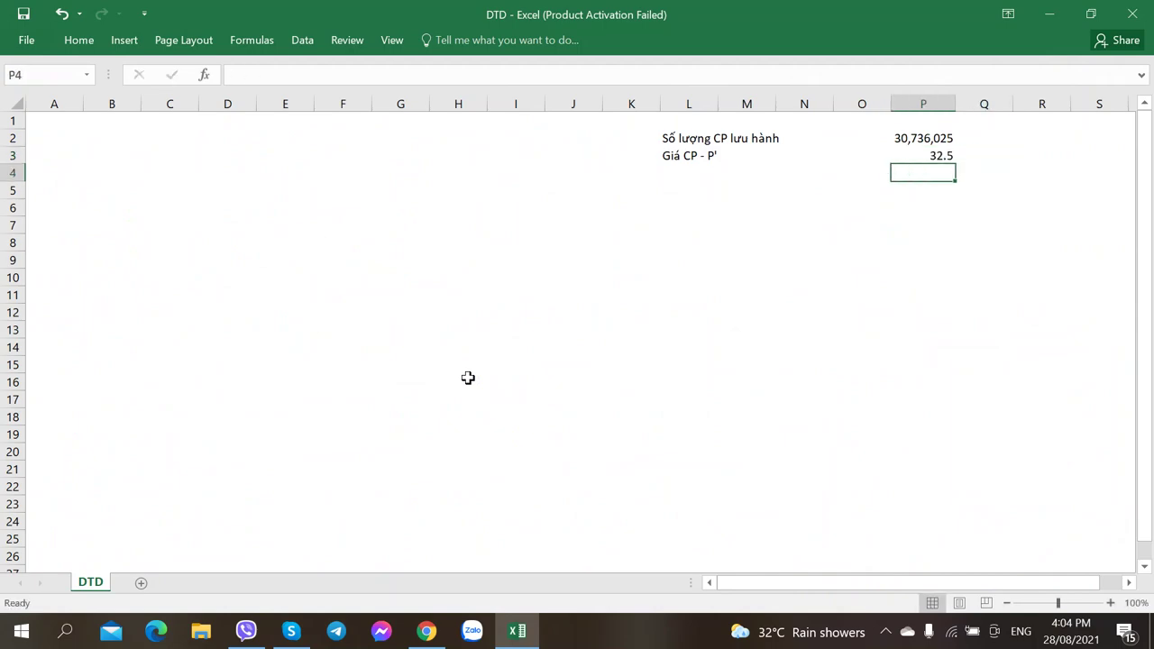
key(Left)
key(Left)
key(Left)
key(Left)
Step: Switch to Chrome, open DTD's full price history from the CafeF page, and examine the August 2021 prices and trading volumes
key(alt+Tab)
scroll(749, 352, up, 1)
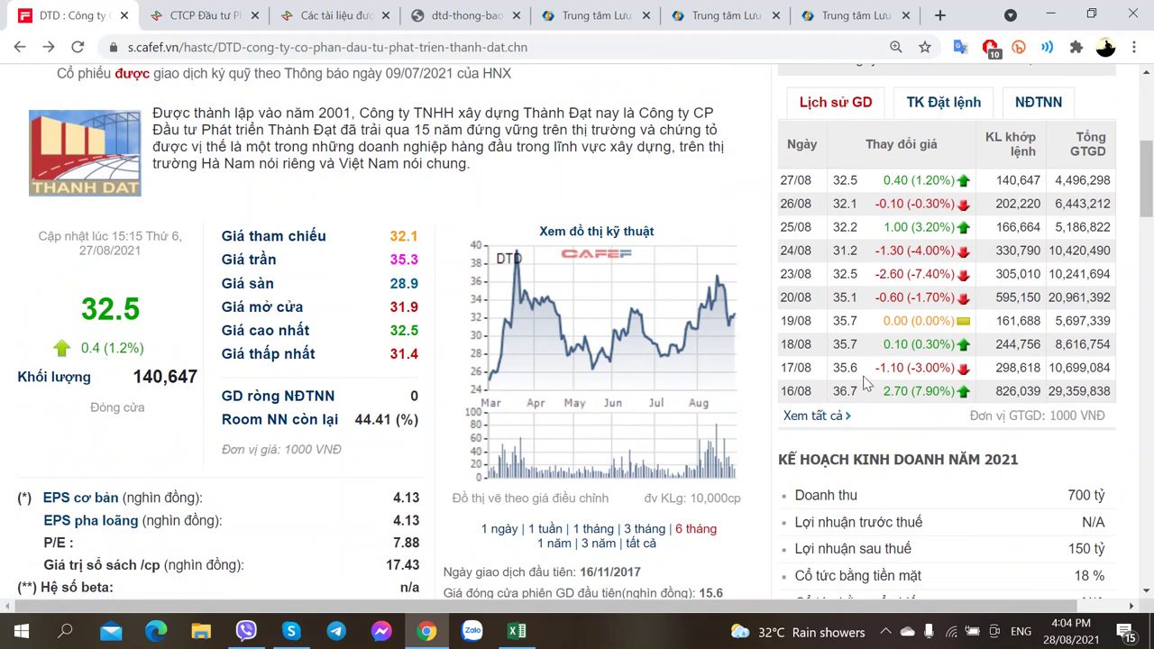
click(828, 419)
scroll(529, 382, down, 3)
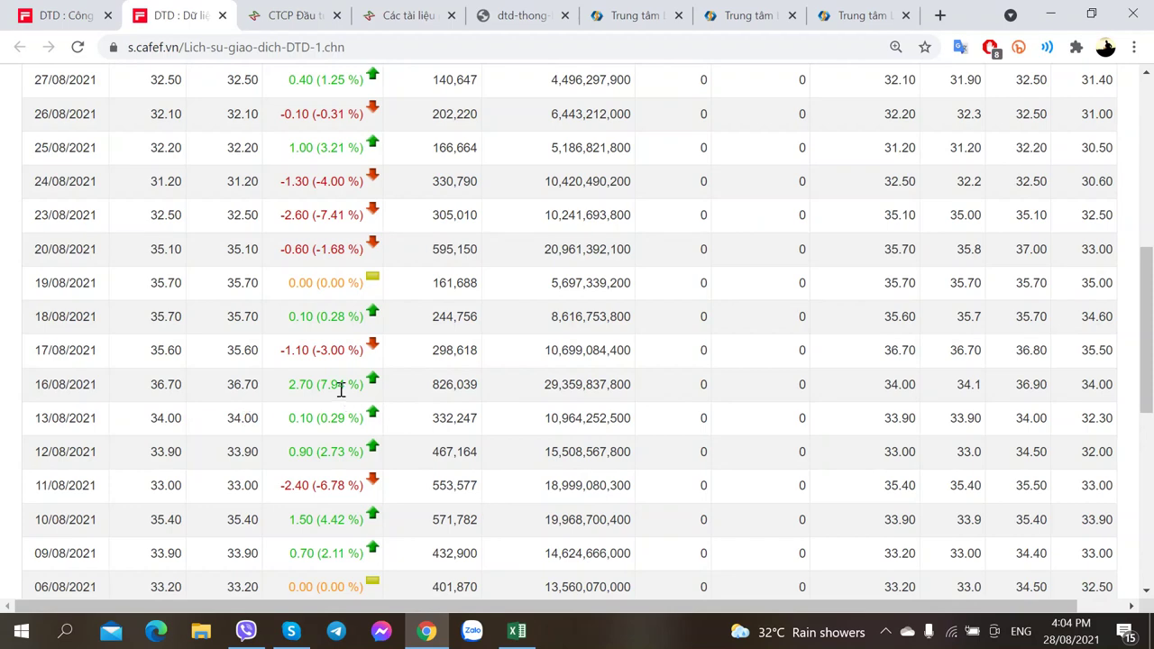
scroll(270, 424, down, 1)
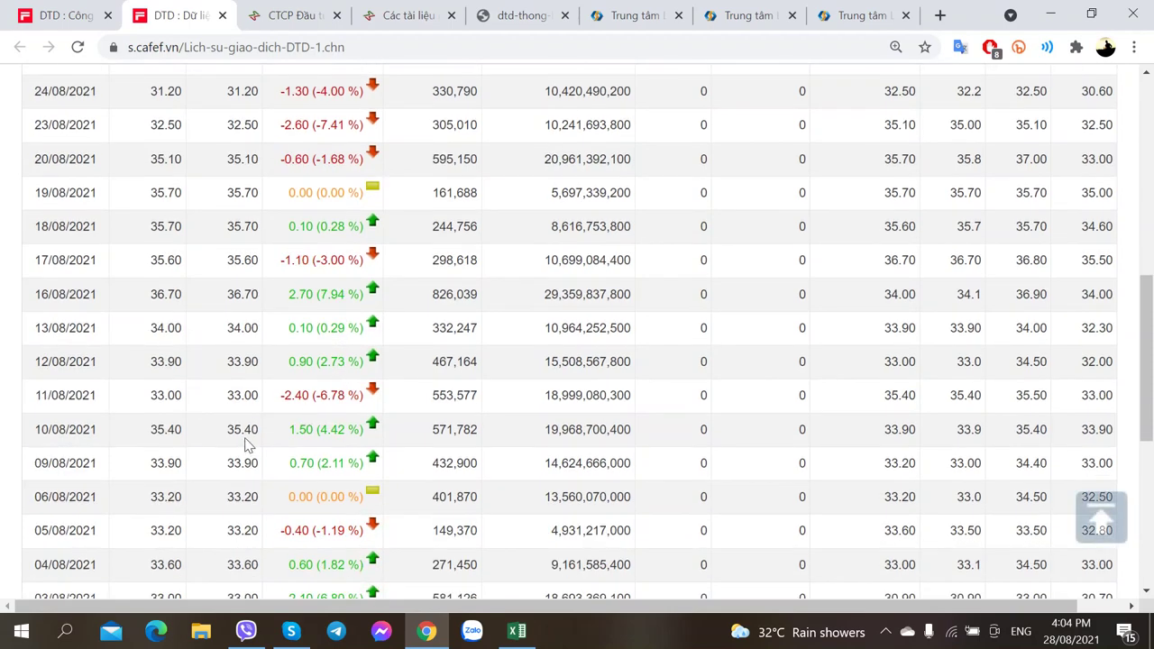
scroll(243, 442, down, 2)
scroll(252, 379, up, 1)
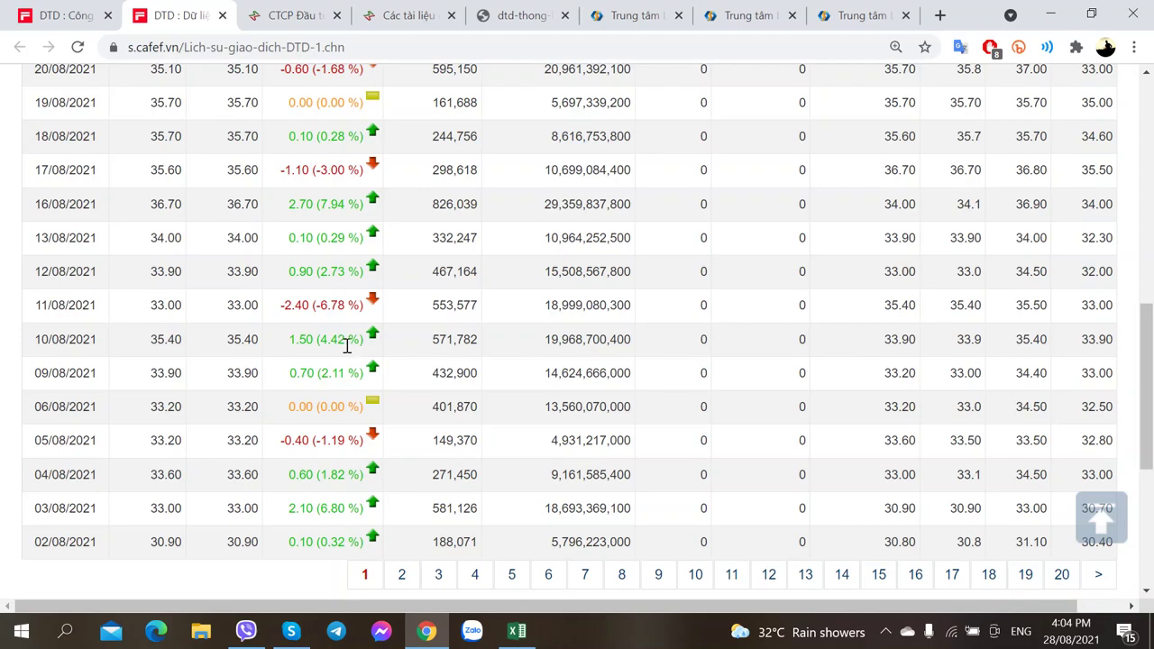
scroll(373, 371, down, 1)
scroll(423, 333, up, 5)
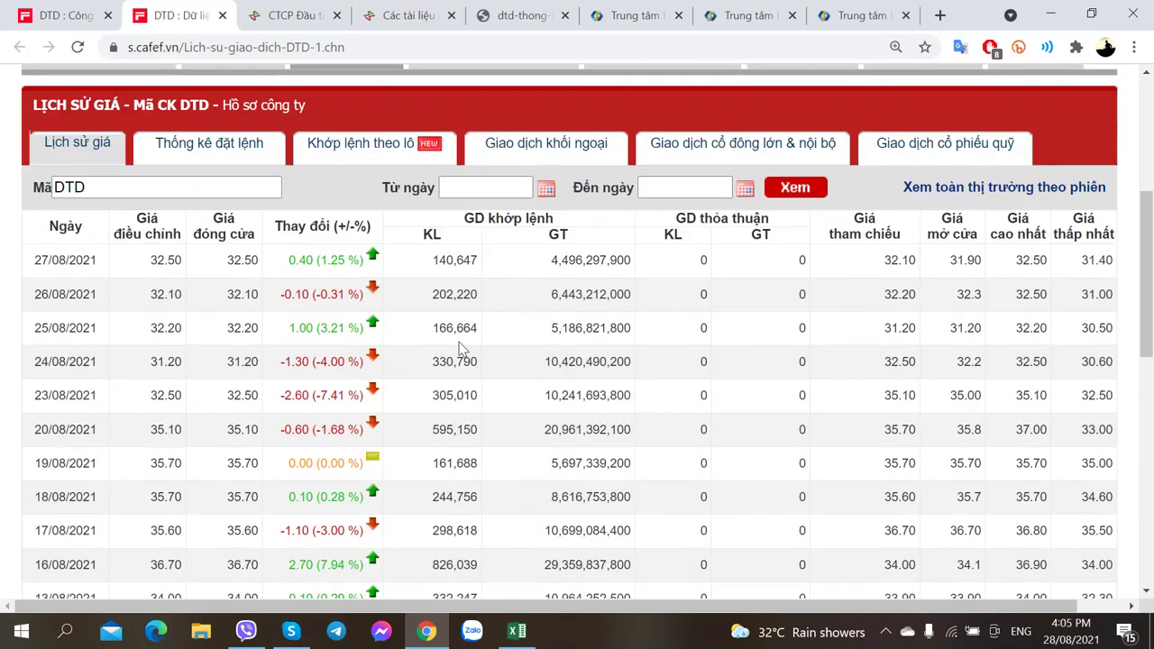
scroll(451, 279, down, 1)
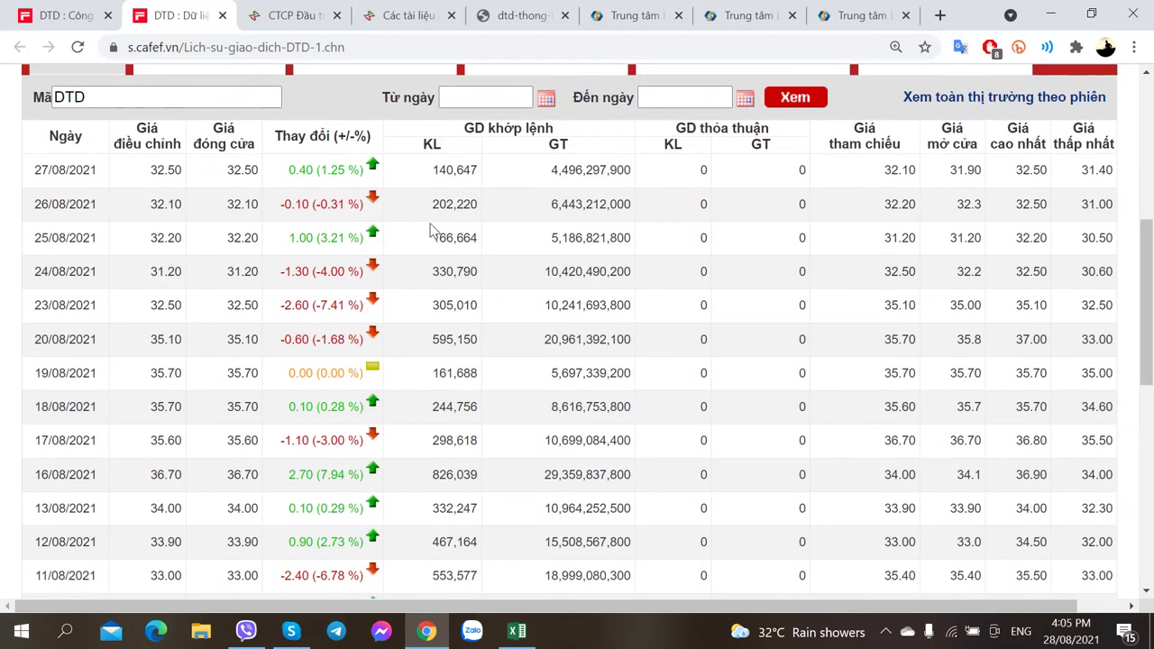
scroll(430, 246, down, 3)
scroll(429, 246, down, 1)
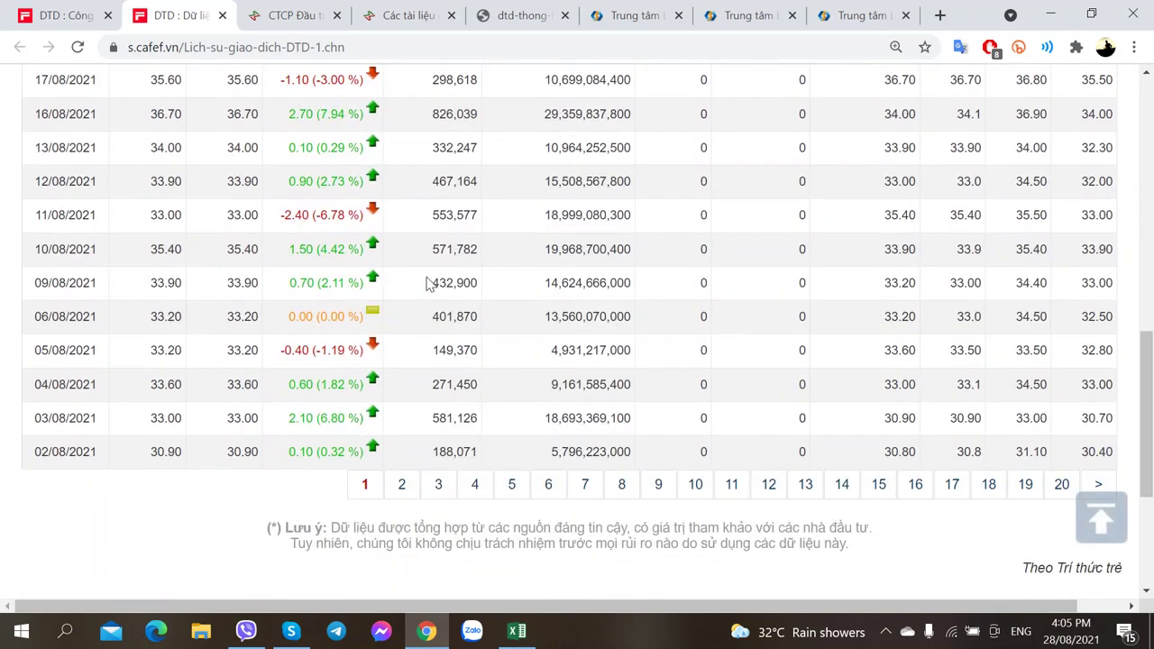
Step: Examine page 2 of the DTD price history with the July 2021 sessions, and close the history to return to the company page
click(404, 488)
scroll(328, 431, up, 3)
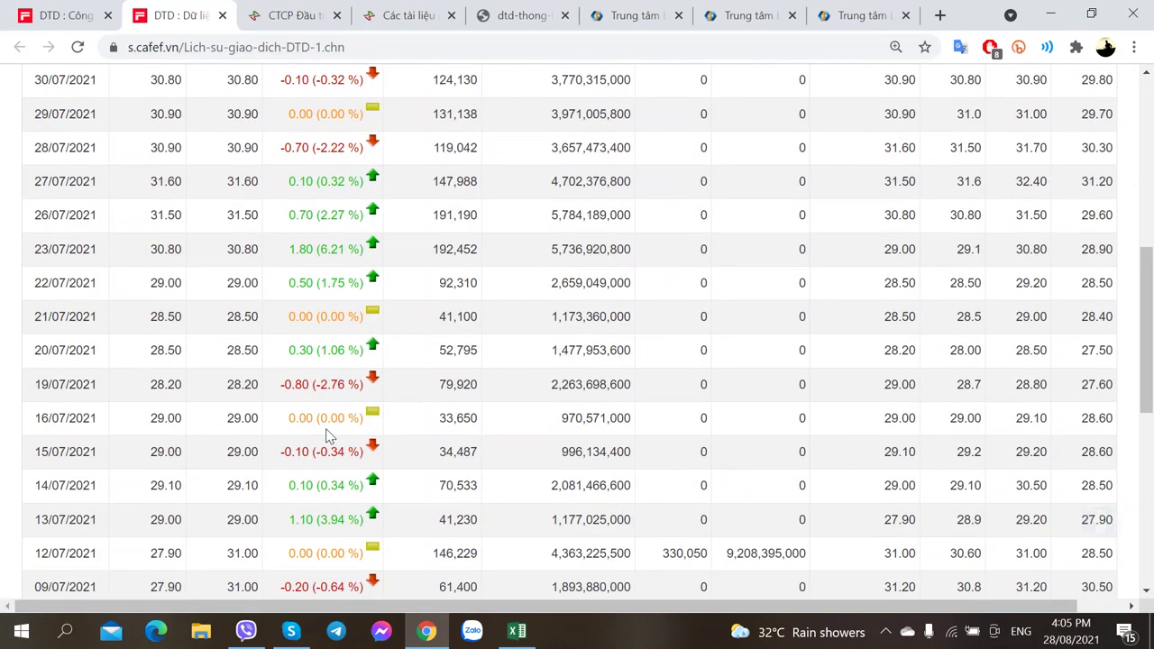
scroll(427, 449, down, 1)
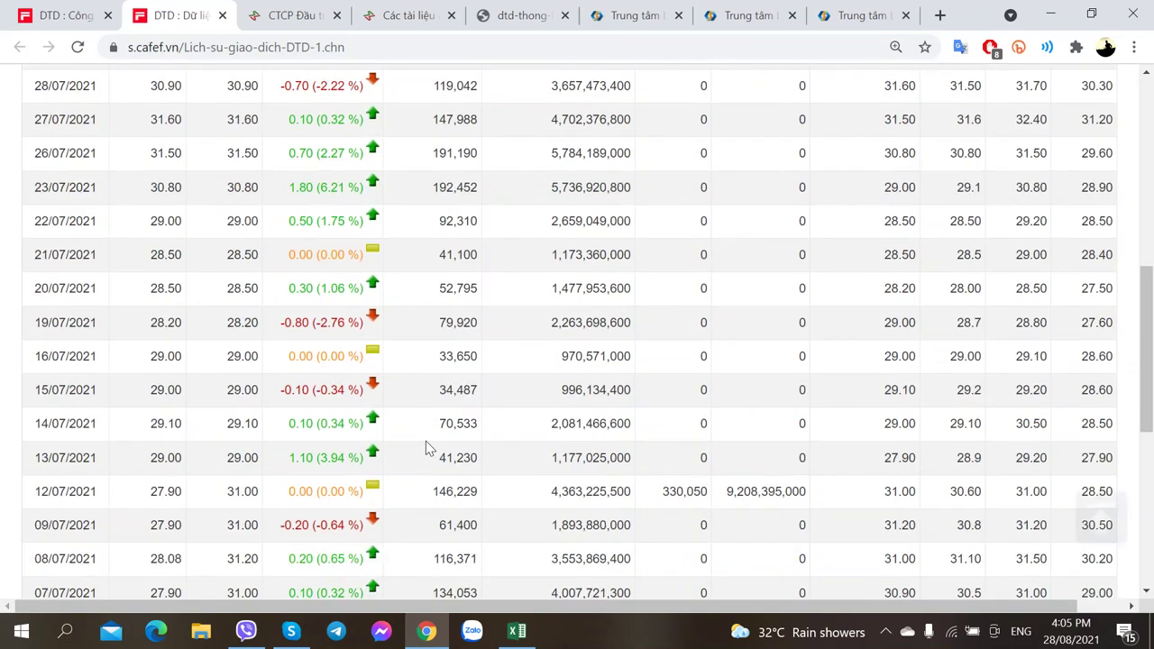
scroll(428, 445, up, 2)
scroll(428, 446, down, 2)
key(ctrl+w)
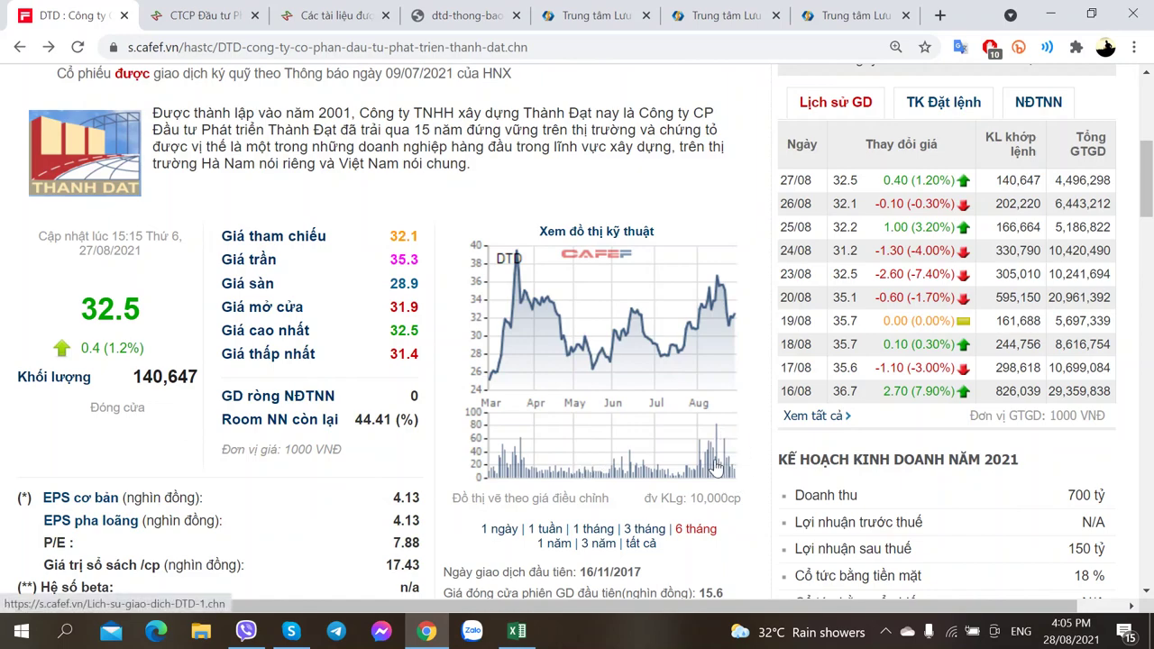
scroll(692, 455, up, 3)
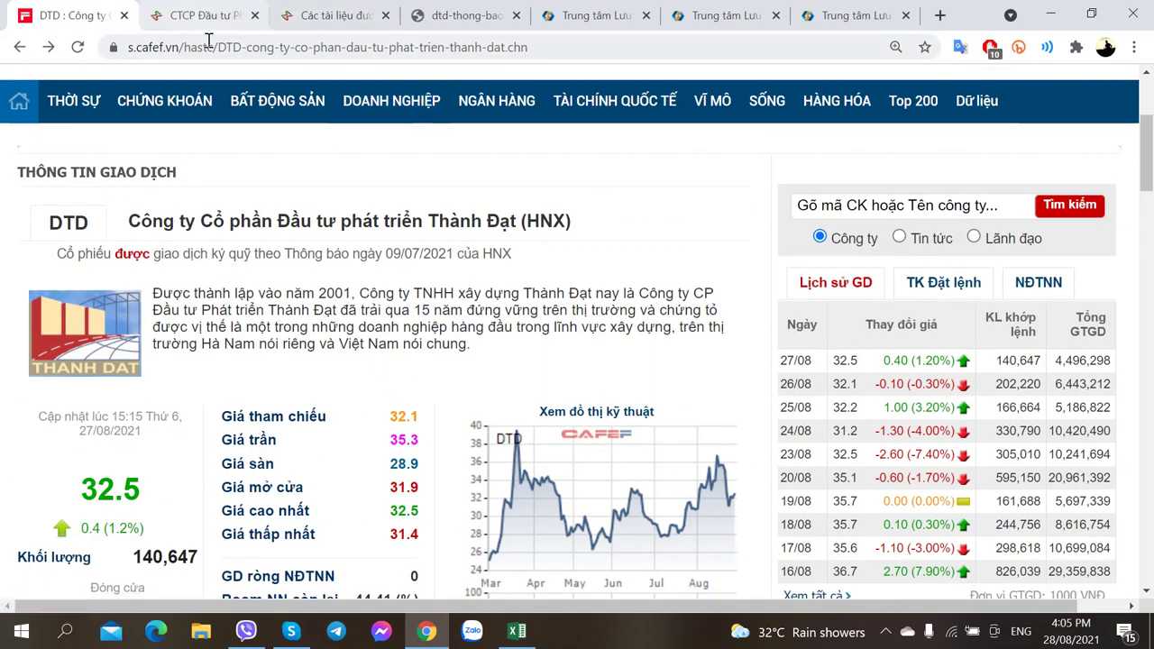
Step: Switch to Excel, label L4 "Vốn hóa - Giá trị Công ty", and move to P4
key(alt+Tab)
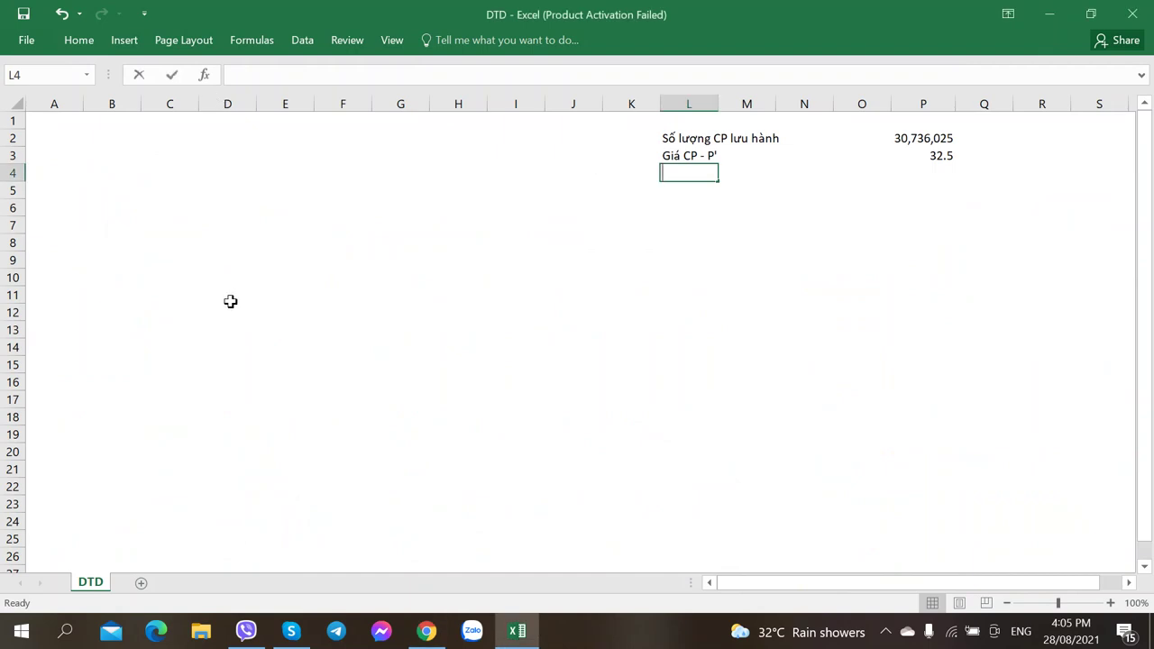
text(Vốn hóa - Giá trị)
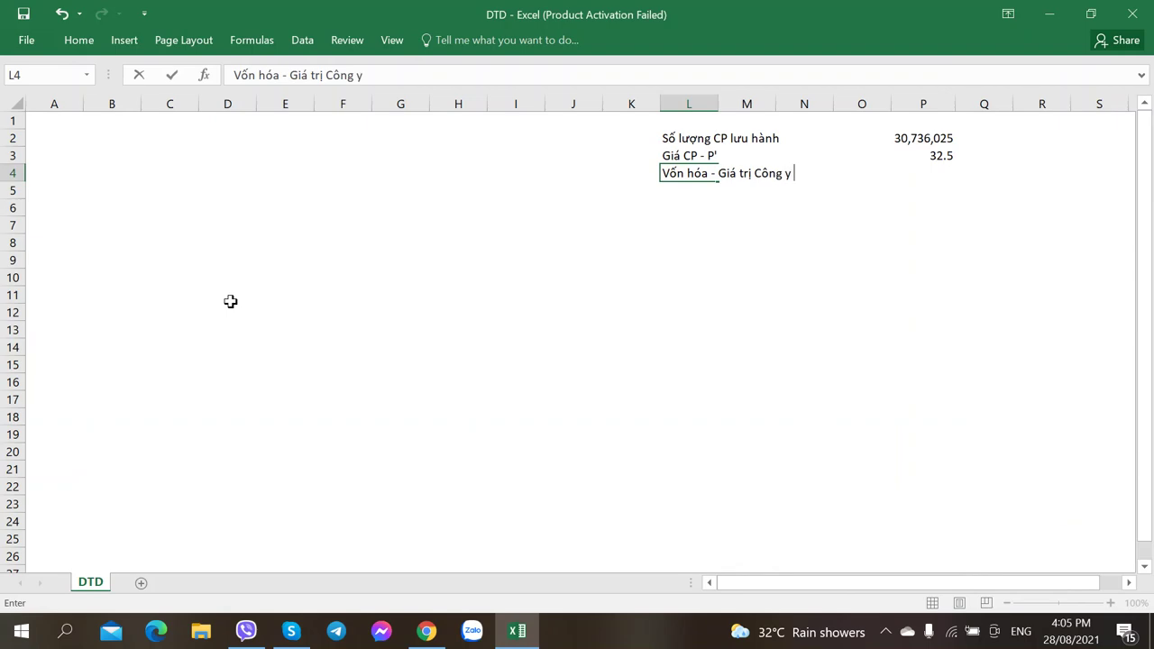
text( Công ty)
key(Right)
key(Right)
key(Right)
key(Right)
Step: Switch to Chrome, check CafeF's financial report downloads for DTD, and dismiss the share-change notice on the HNX disclosure page
key(alt+Tab)
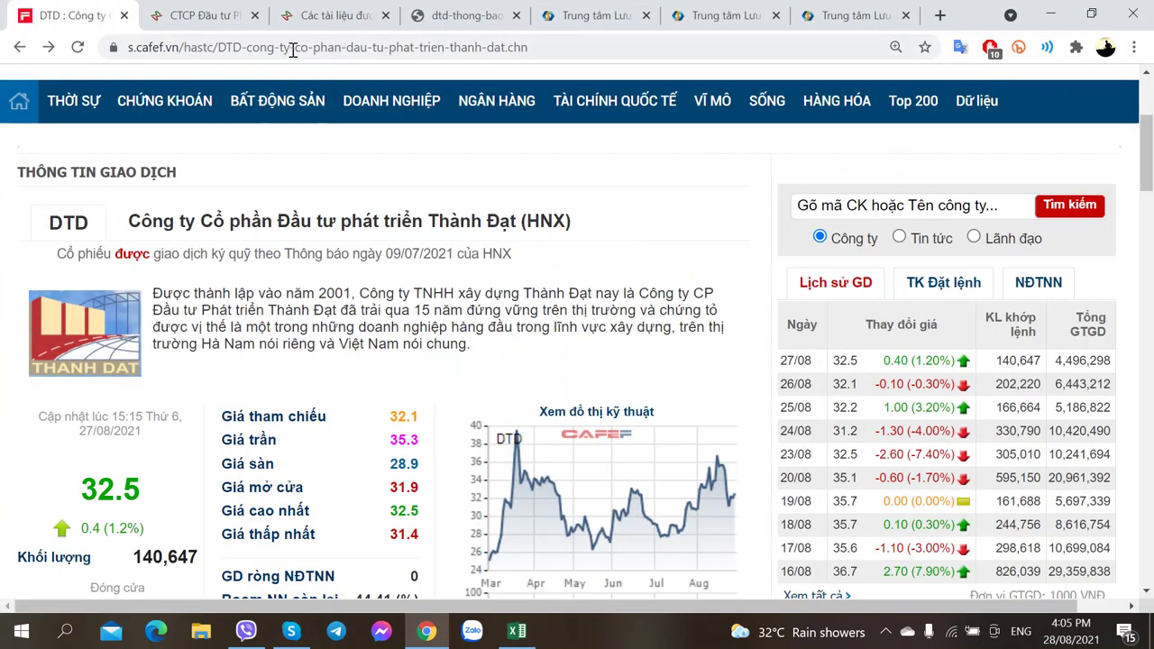
scroll(585, 408, down, 15)
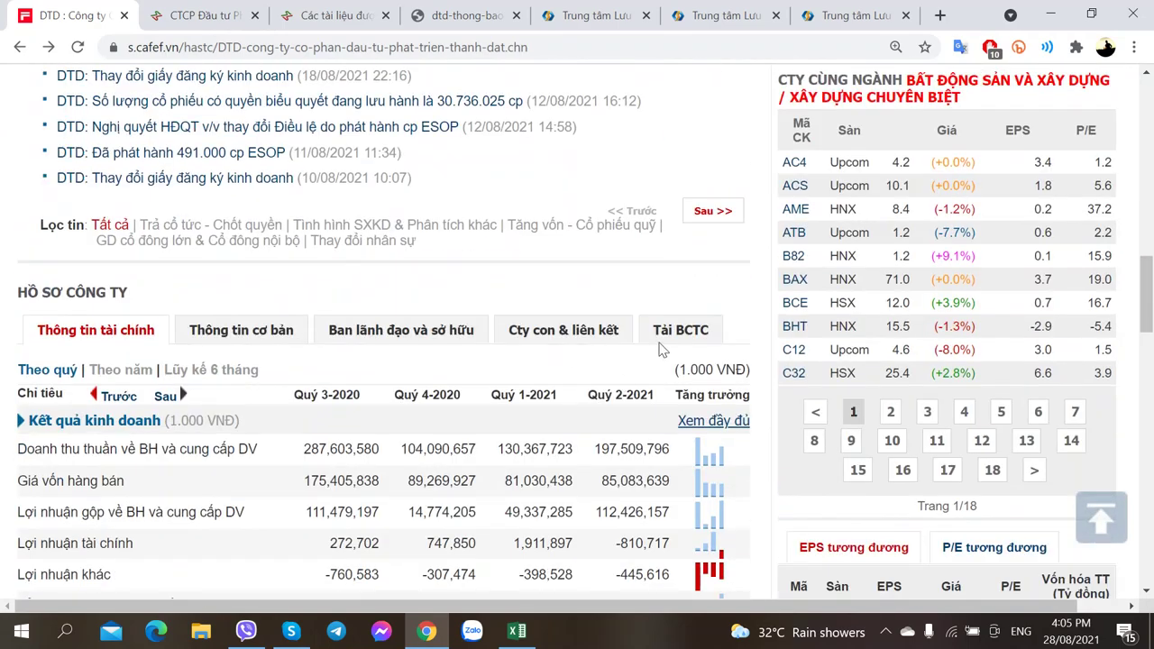
click(678, 332)
click(197, 15)
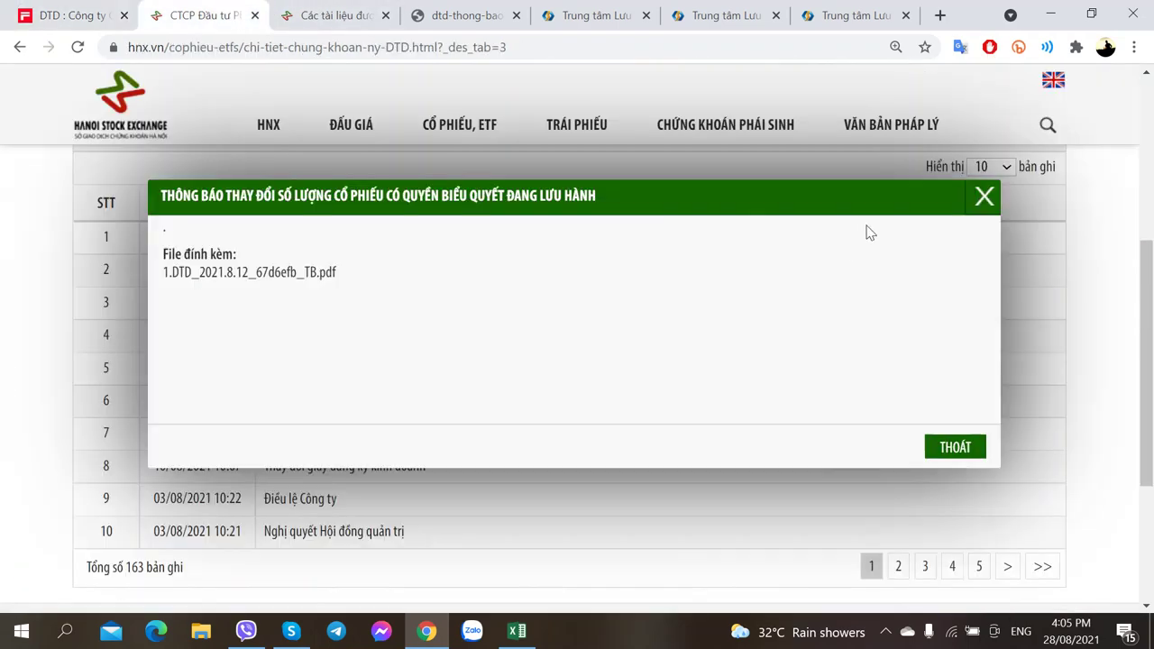
click(985, 196)
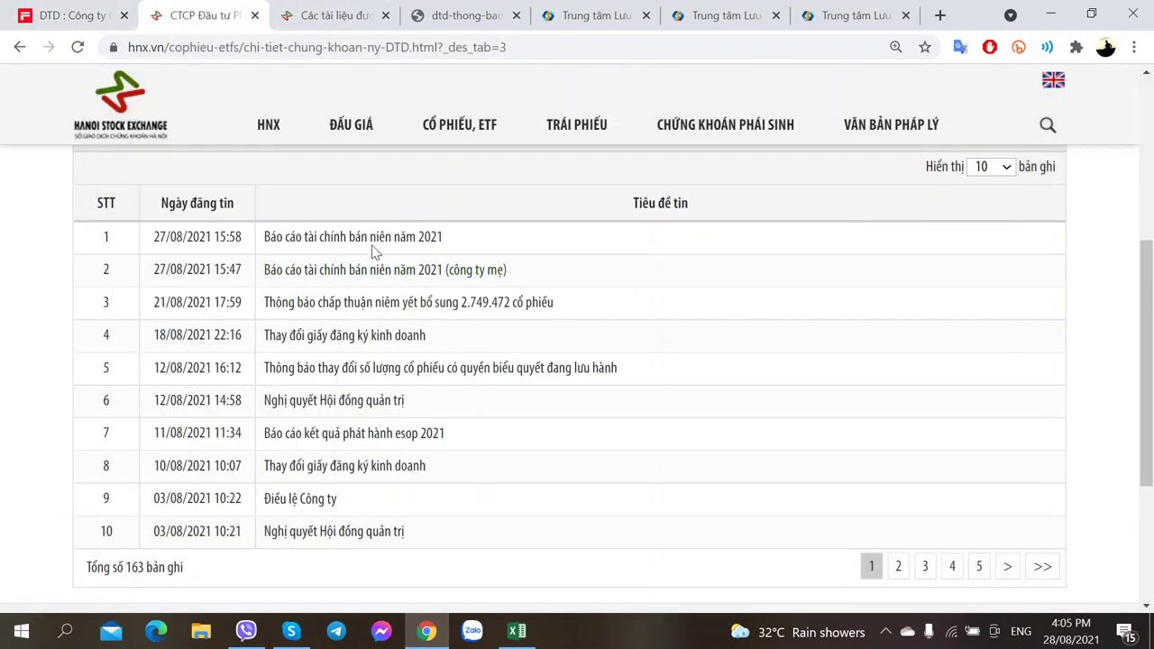
Step: Open the consolidated half-year 2021 financial report PDF from DTD's HNX disclosures and place it right after the CafeF page
click(343, 267)
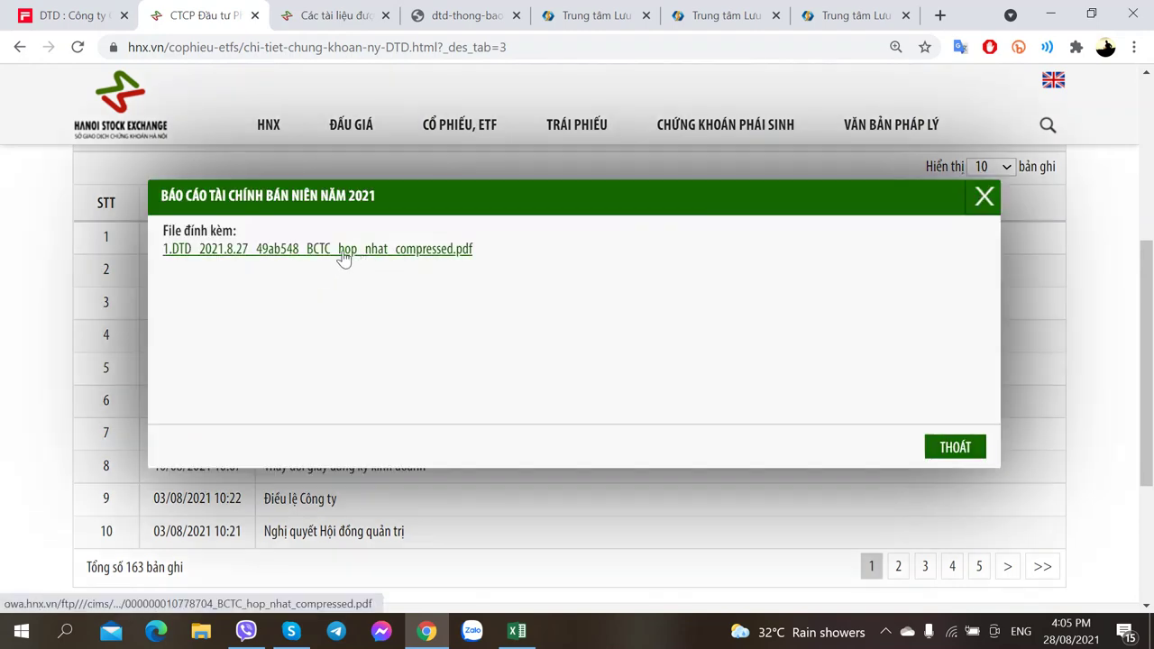
click(343, 256)
click(288, 16)
drag(289, 16, 180, 16)
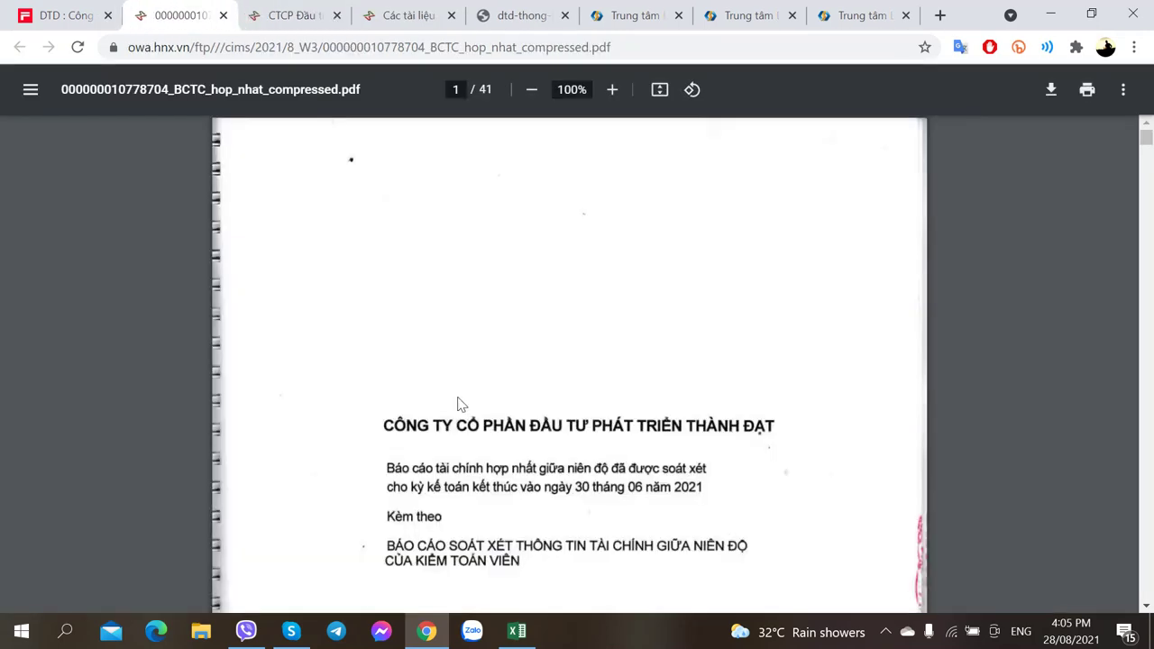
Step: Examine the short-term and long-term assets in the balance sheet on page 8 of the consolidated half-year 2021 report
scroll(442, 411, down, 20)
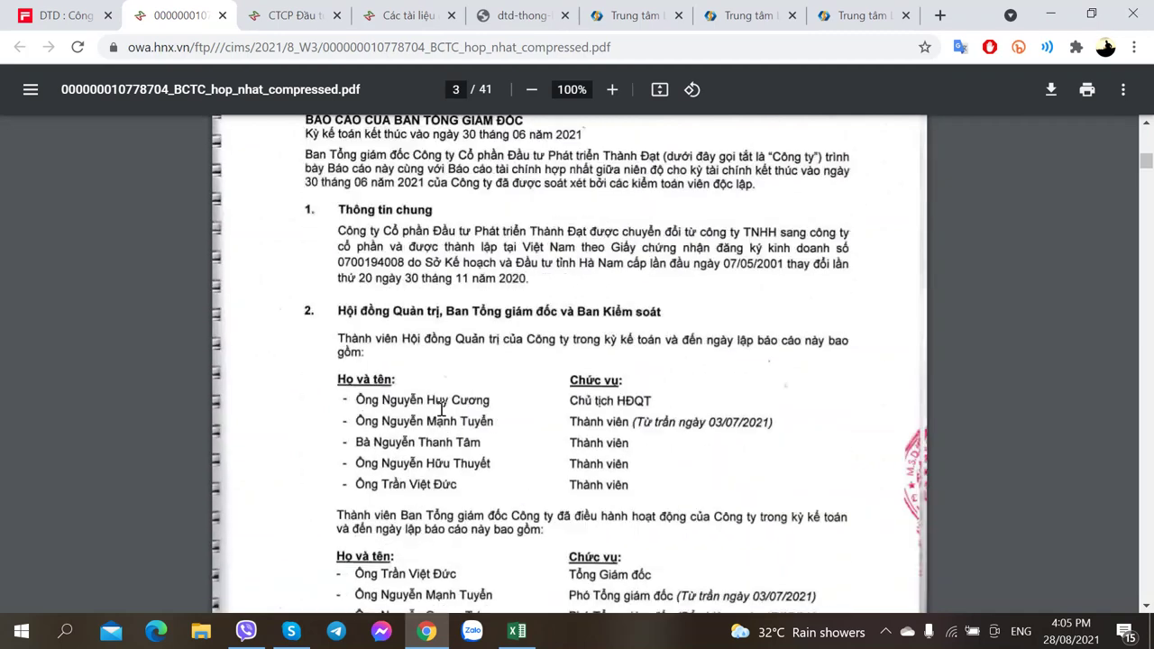
scroll(442, 411, down, 8)
scroll(442, 411, up, 1)
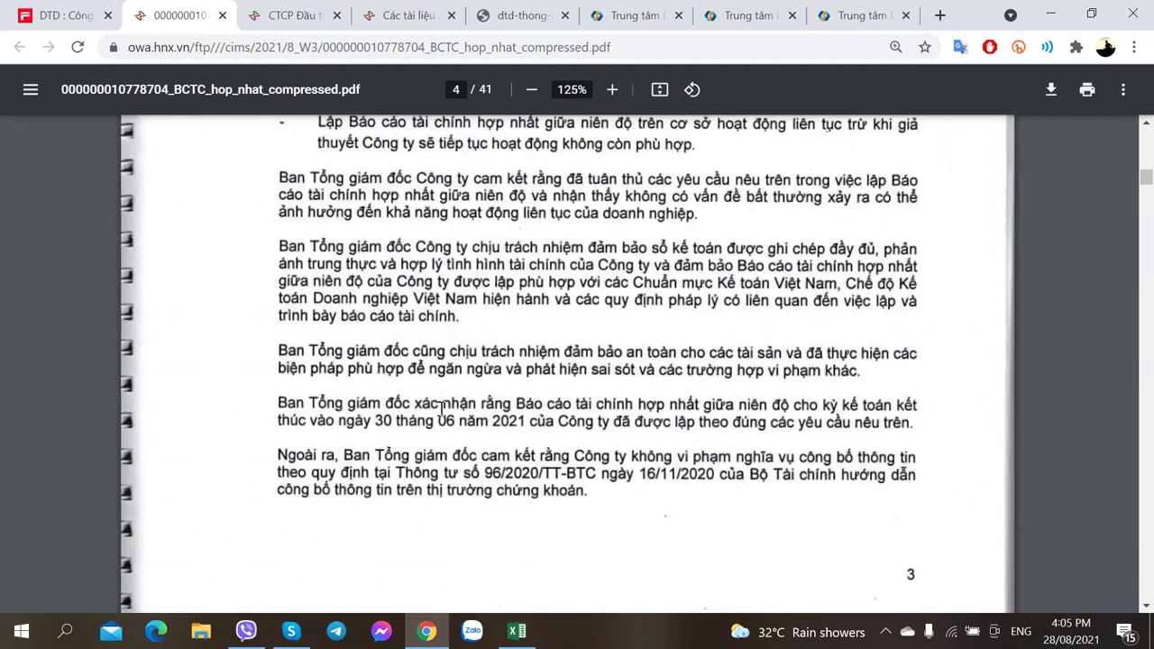
scroll(442, 410, down, 15)
scroll(442, 411, down, 20)
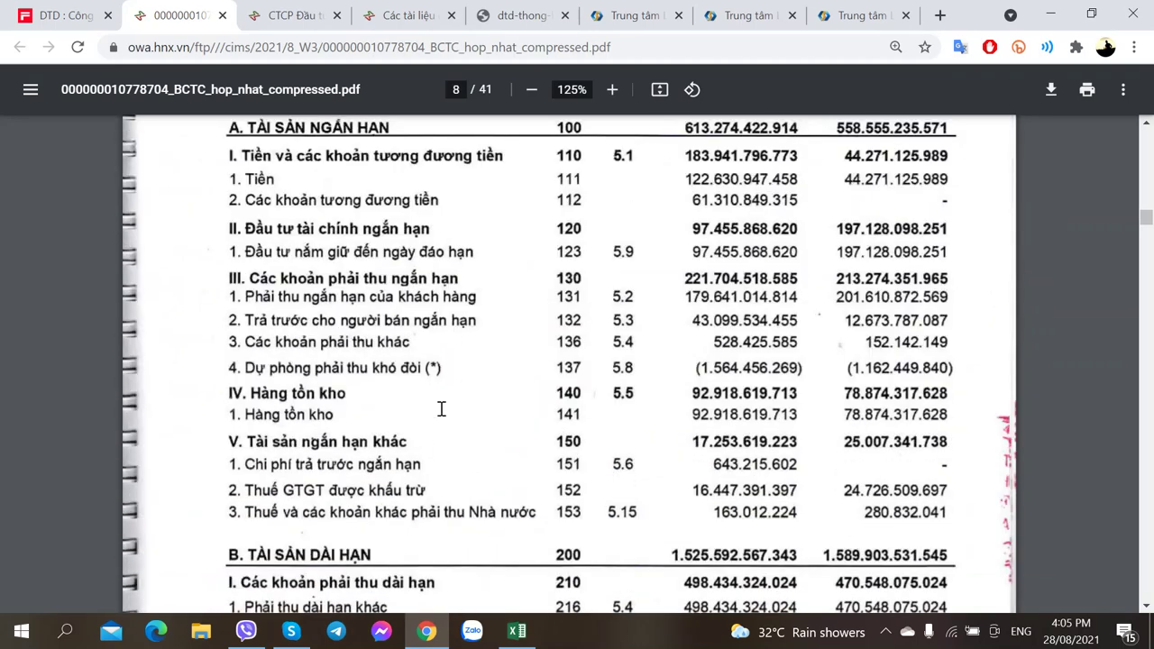
scroll(432, 413, down, 3)
scroll(431, 415, down, 2)
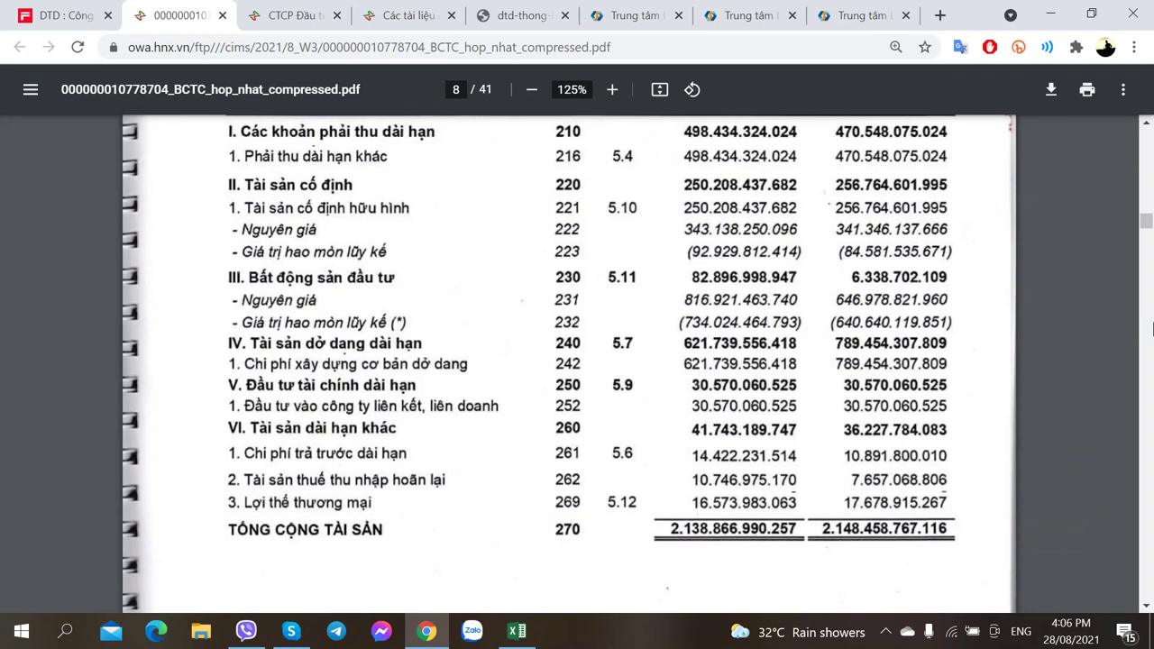
scroll(1146, 220, up, 5)
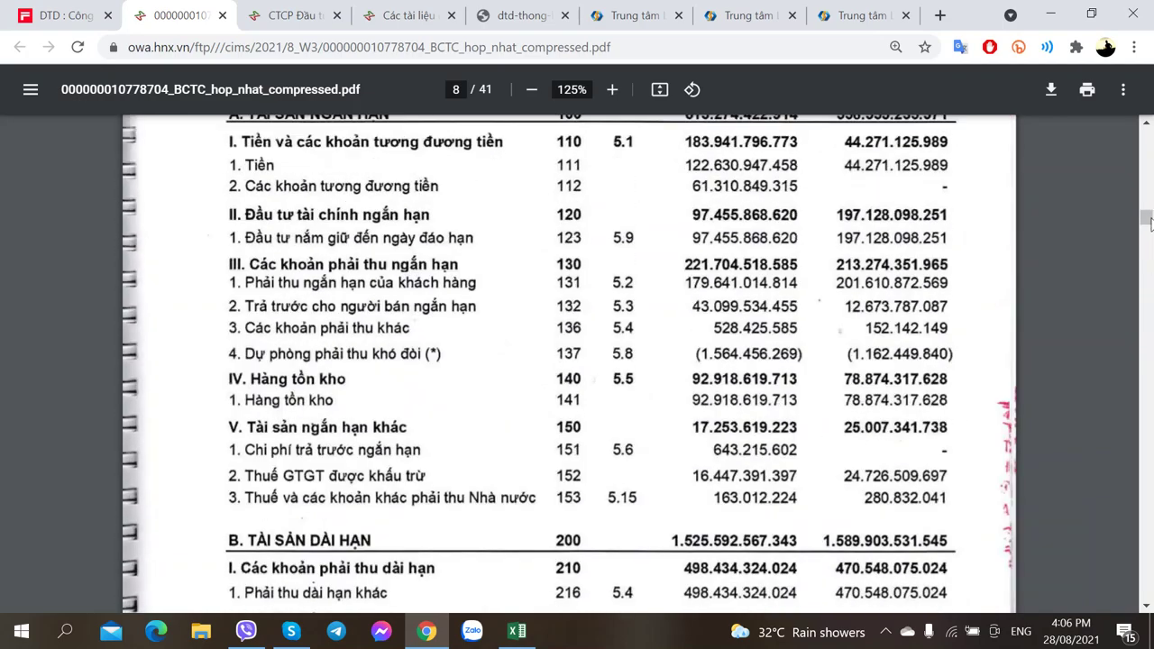
Step: Examine note 5.7 on long-term assets in progress on page 23, going through the construction projects listed under "Xây dựng cơ bản dở dang"
drag(1148, 220, 746, 426)
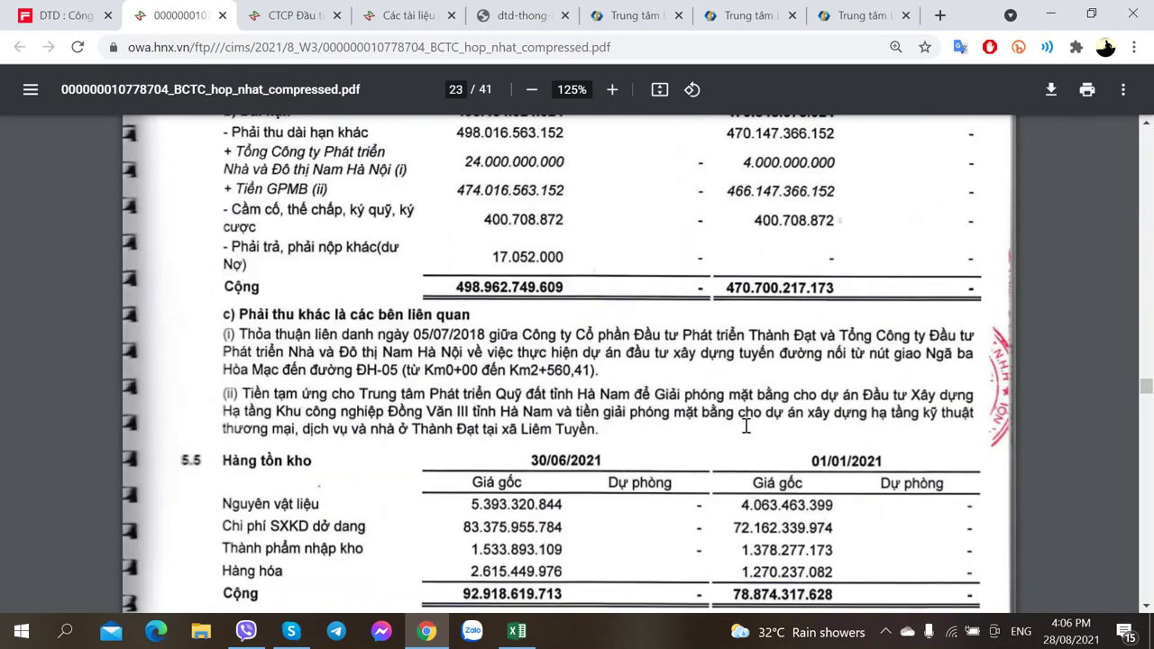
scroll(746, 426, up, 4)
scroll(740, 407, down, 14)
scroll(739, 403, up, 3)
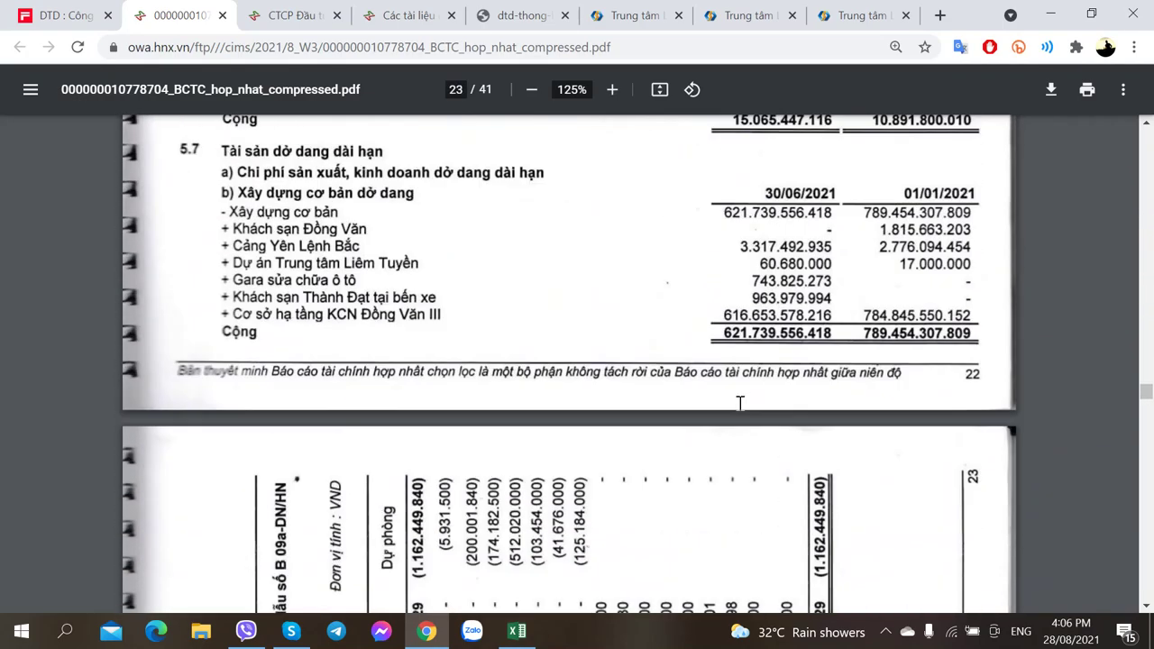
scroll(739, 403, up, 1)
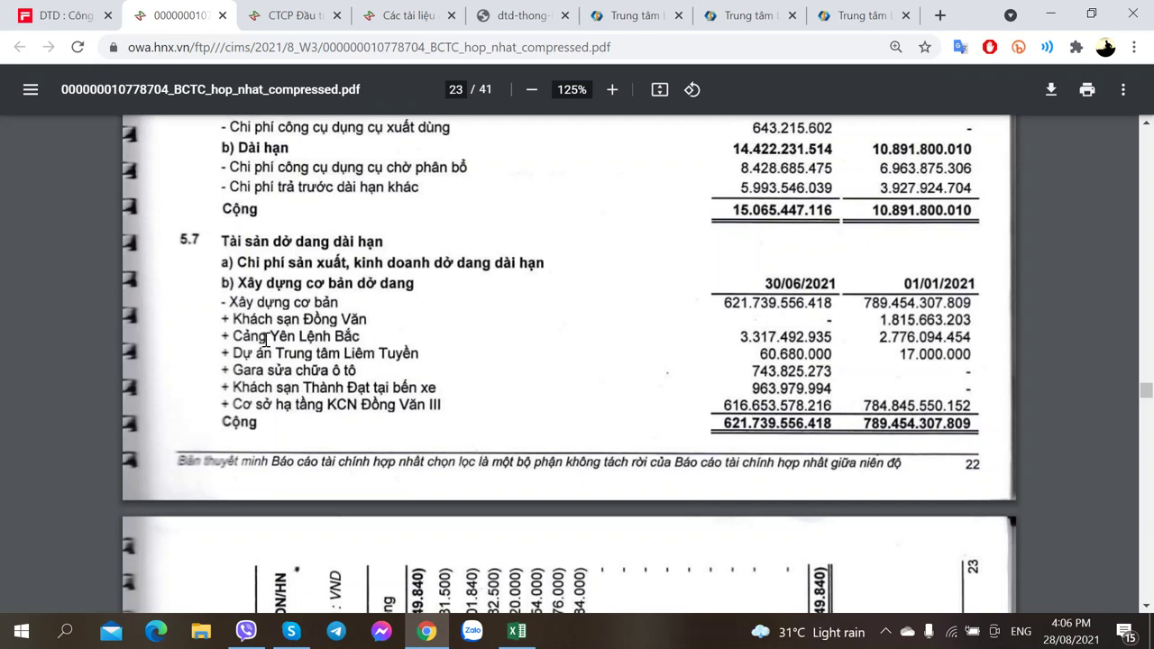
drag(234, 336, 340, 354)
click(238, 355)
click(314, 389)
drag(235, 371, 328, 370)
drag(234, 389, 307, 389)
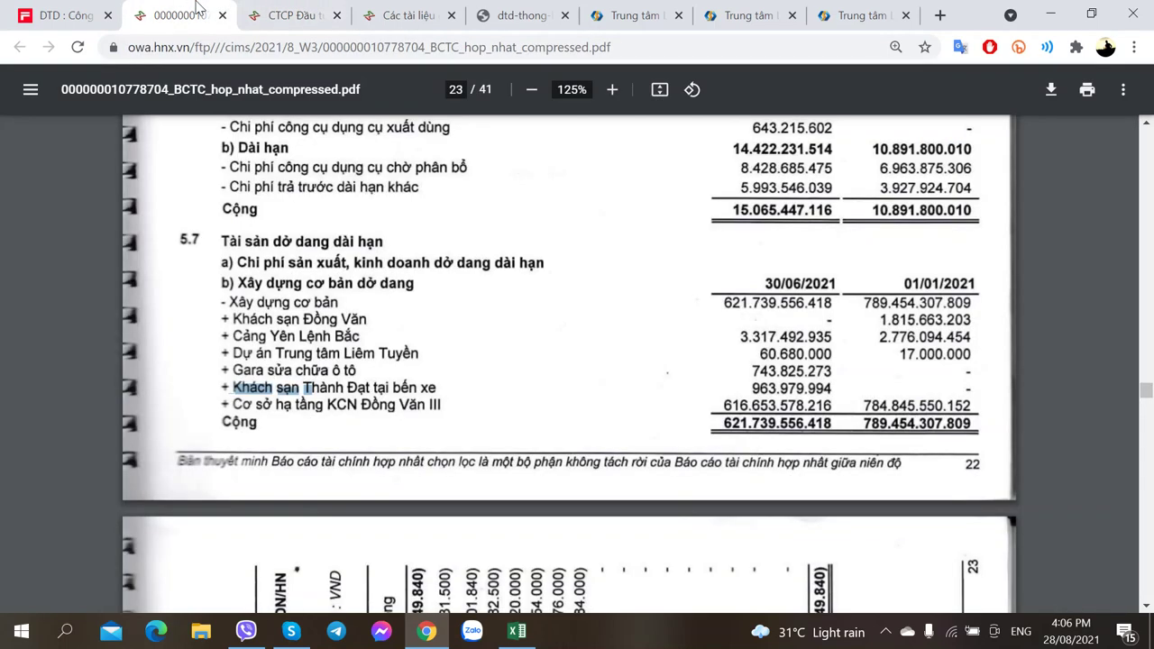
Step: Switch to Excel and calculate the market capitalisation in P4 with =P2*P3/1000000
click(517, 632)
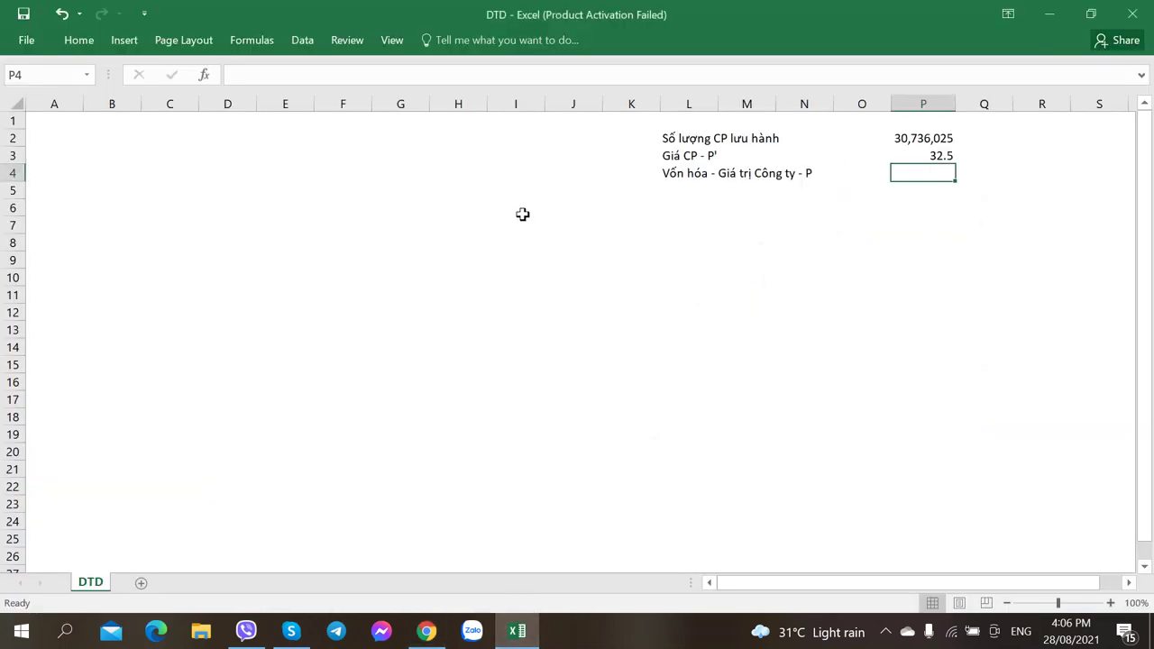
text(=)
key(Up)
key(Up)
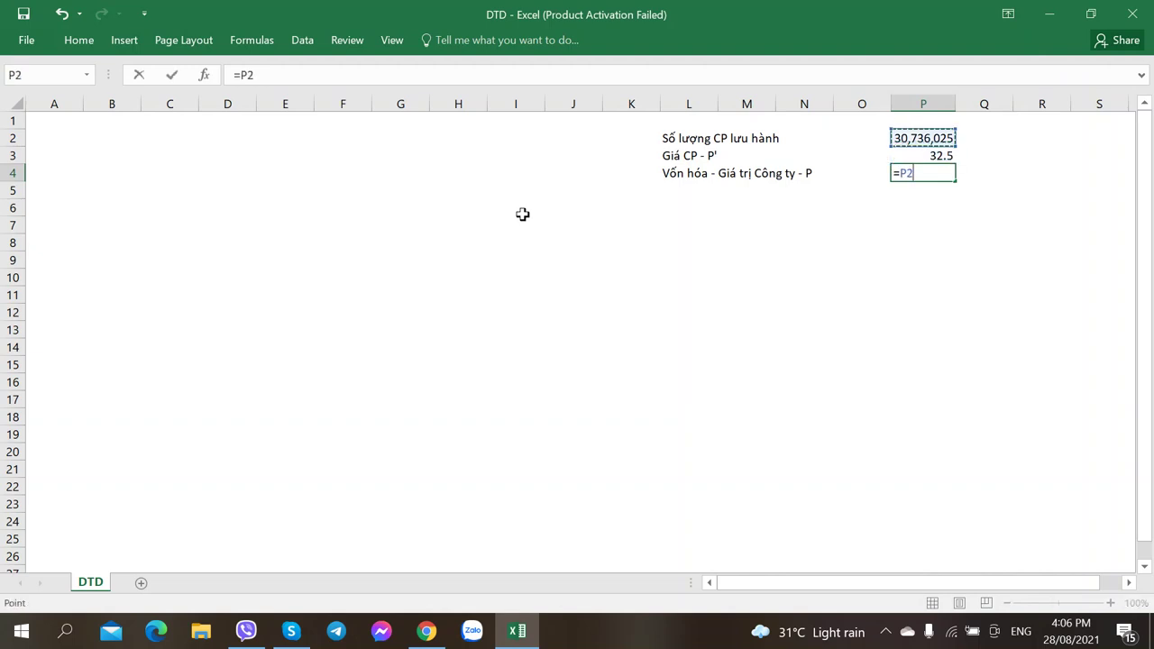
text(*)
key(Up)
text(/1000)
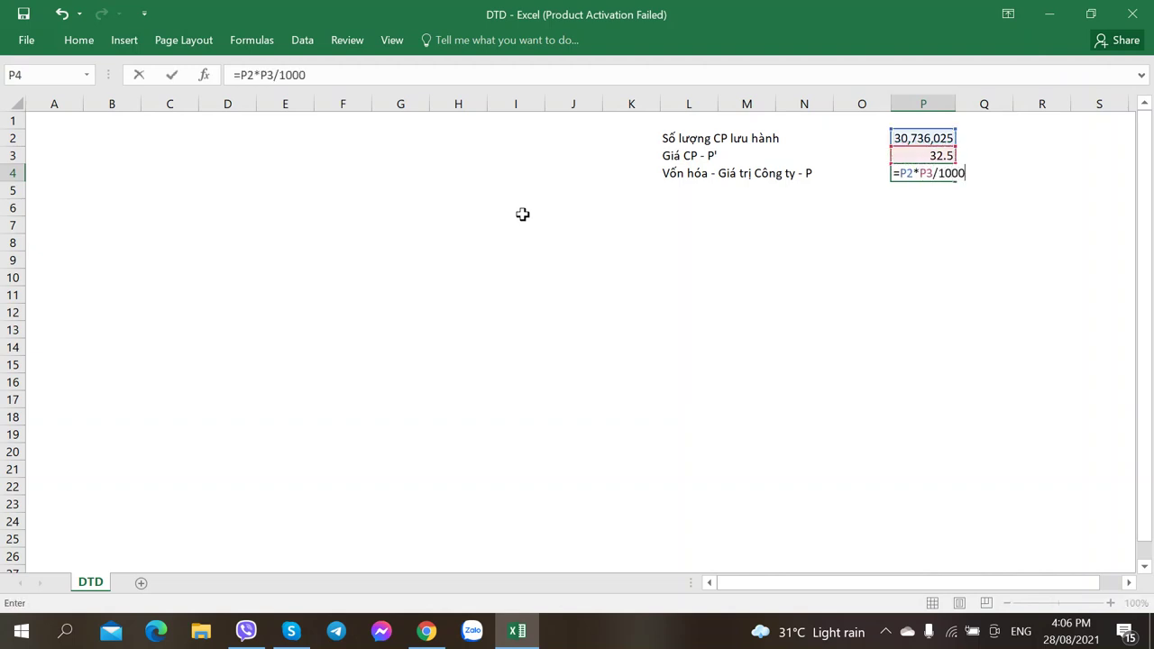
text(000)
key(Tab)
key(Left)
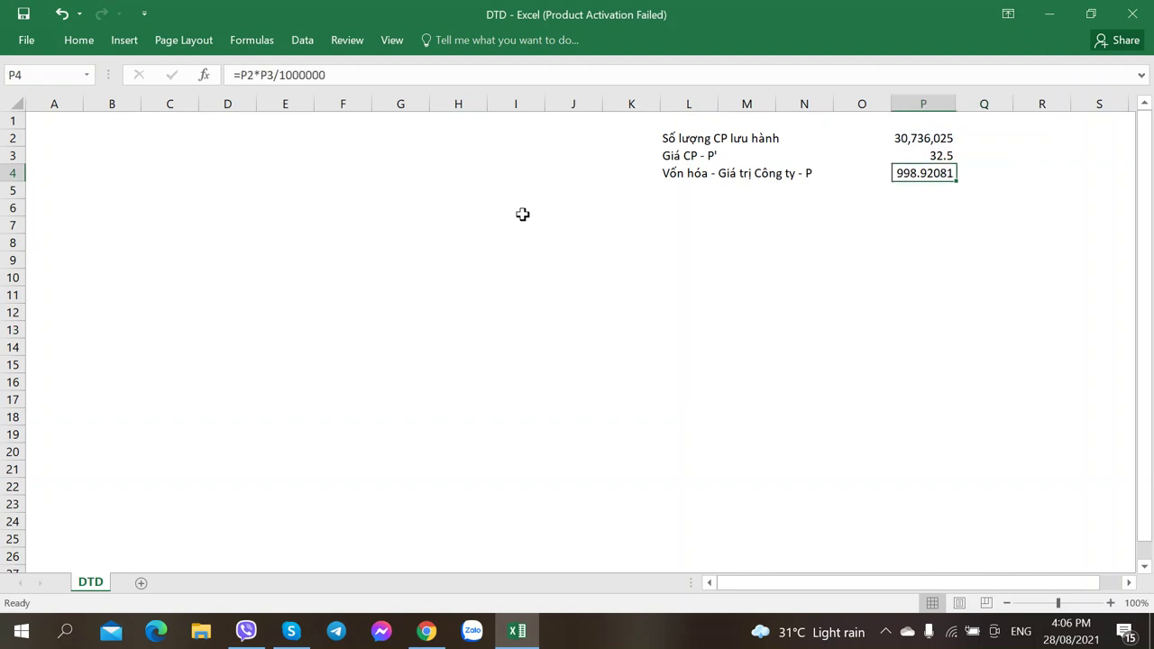
Step: Copy only the number format of P2 onto the market capitalisation in P4
drag(915, 150, 912, 140)
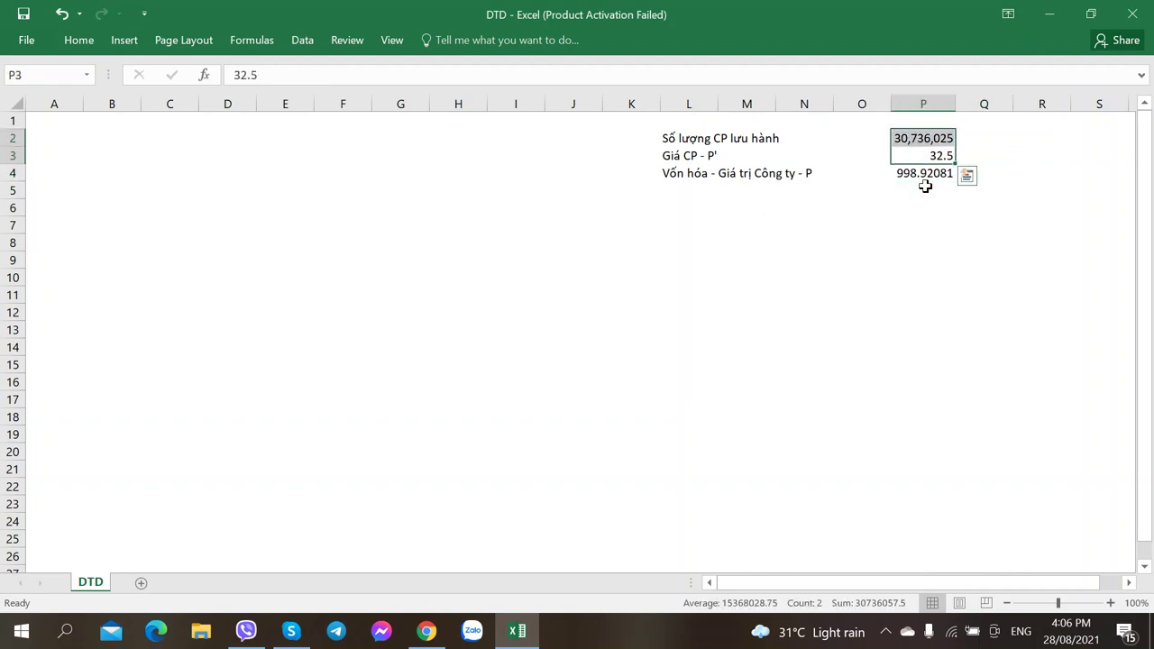
click(911, 138)
key(ctrl+c)
right_click(909, 172)
key(s)
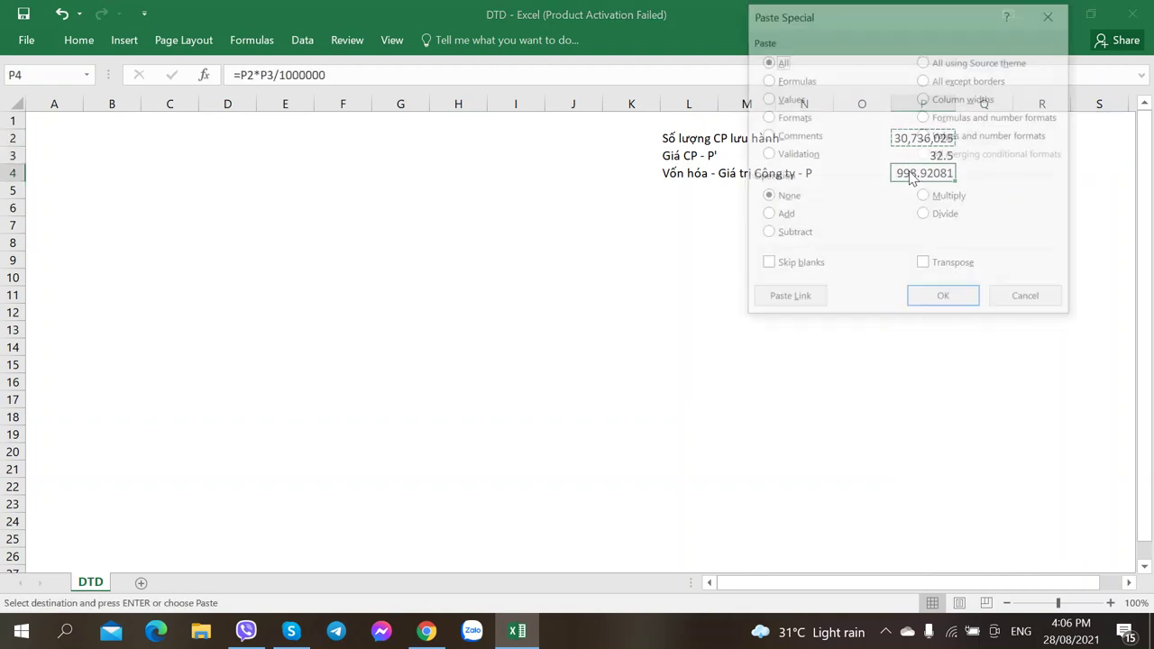
key(t)
key(Return)
click(756, 224)
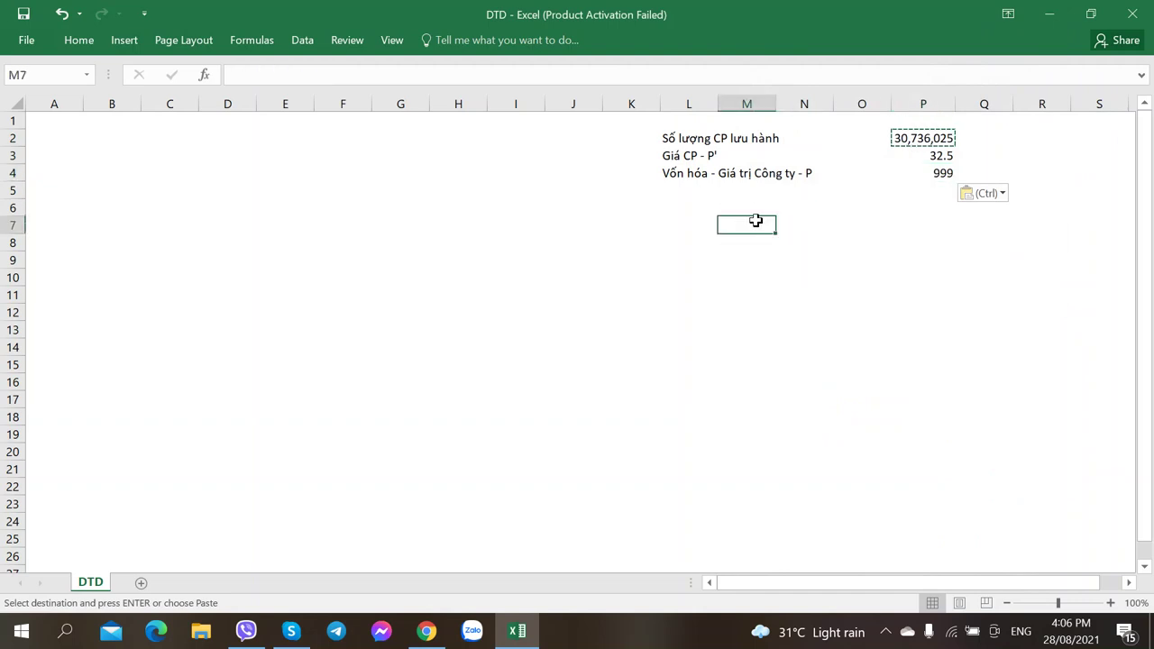
Step: Select L6, switch to Chrome to show DTD's "Thông tin tài chính" on the CafeF page, and return to Excel
click(689, 208)
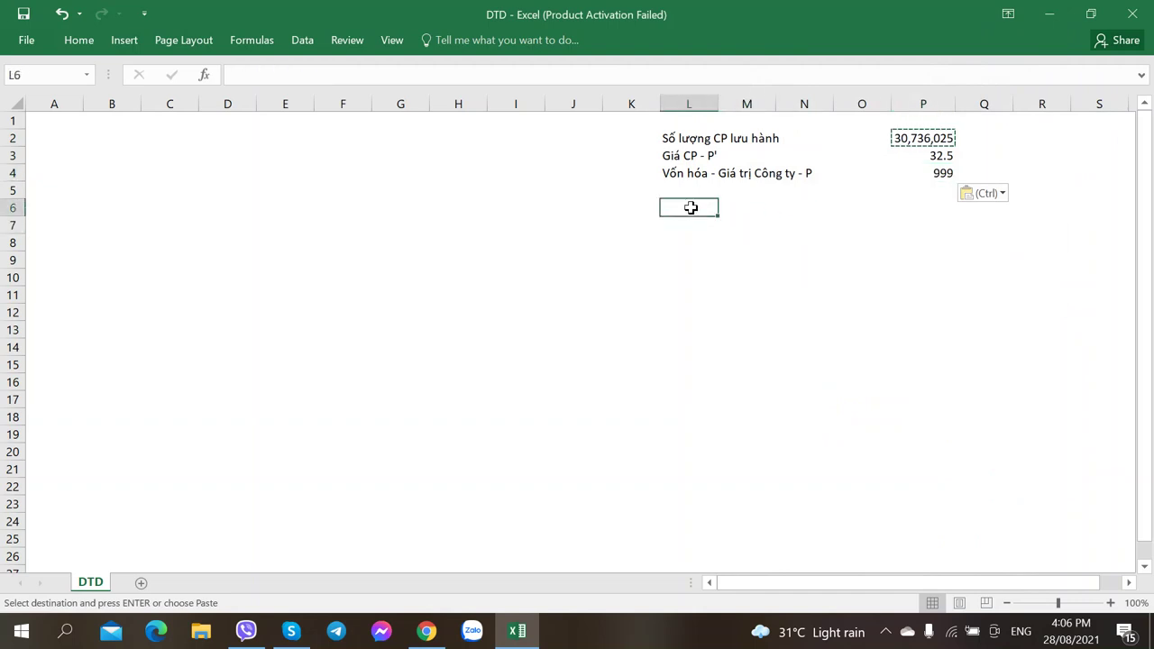
key(alt+Tab)
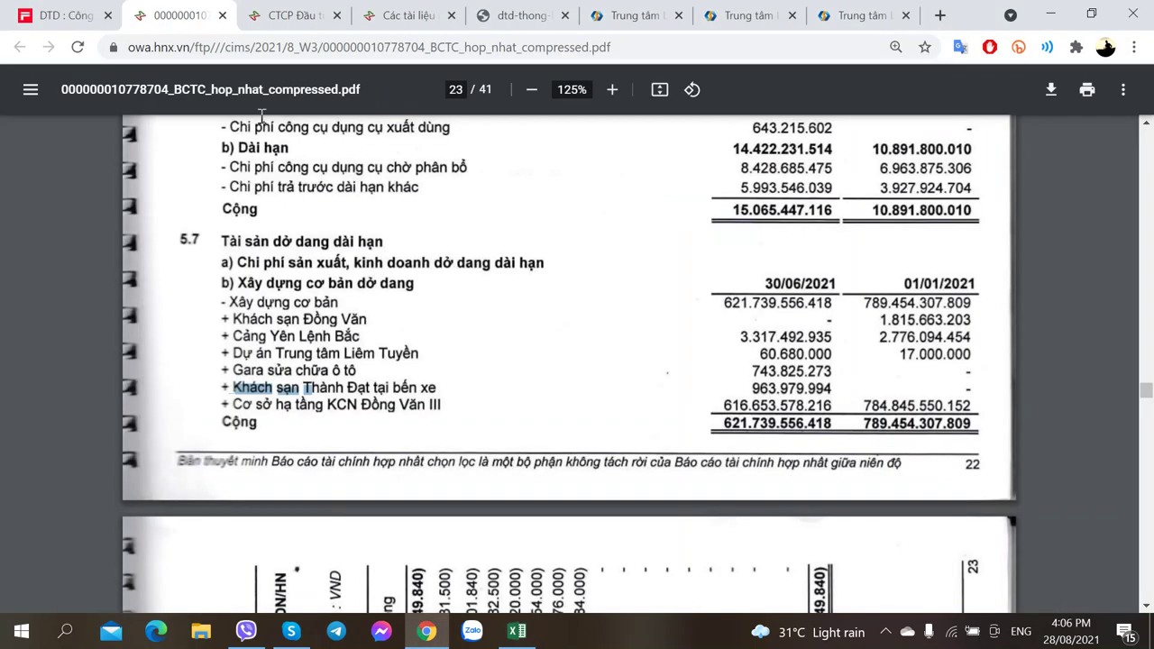
click(19, 11)
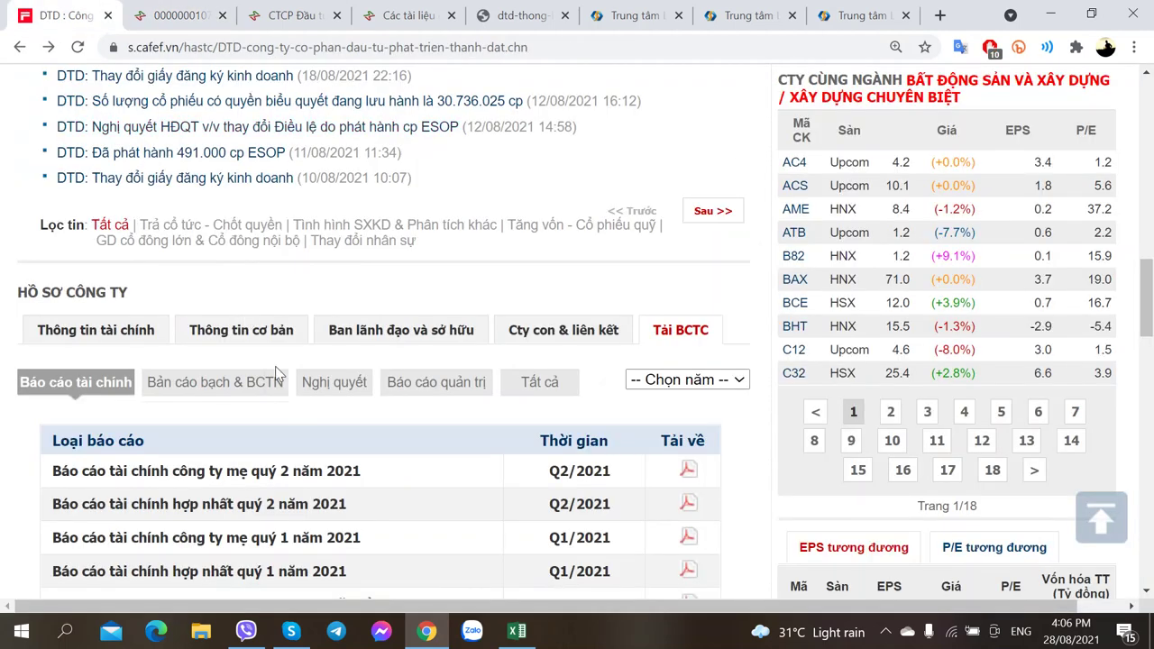
click(91, 333)
key(alt+Tab)
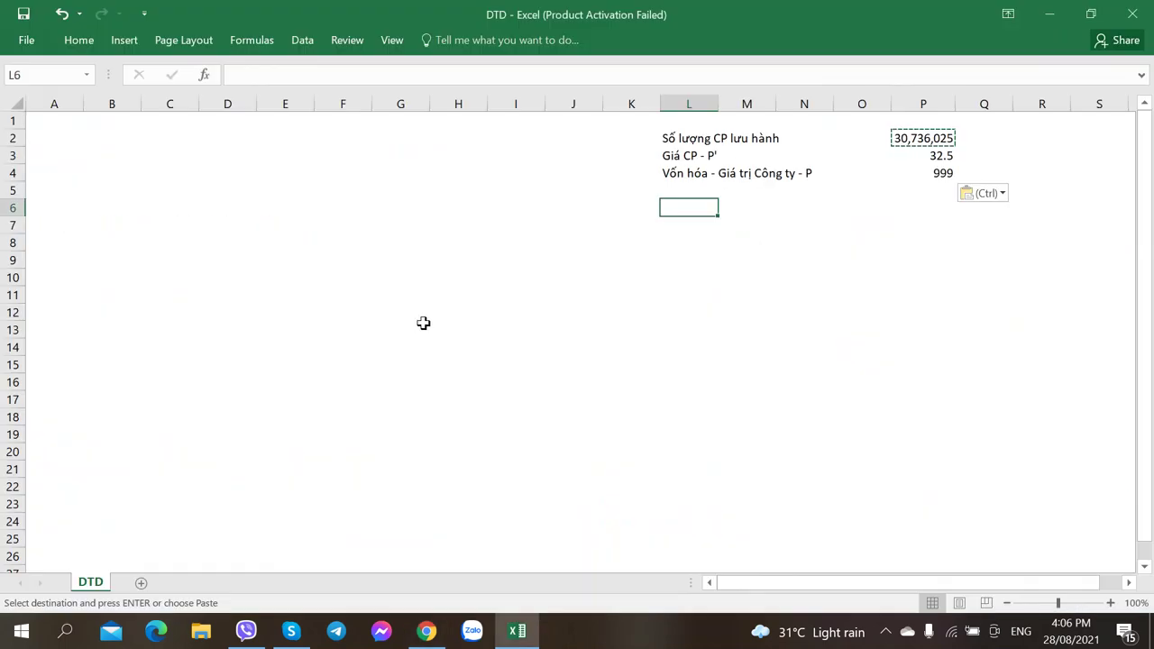
Step: Label L6 "Lãi sau thuế 2020" and move to P6
text(Lãi sau thuế 02)
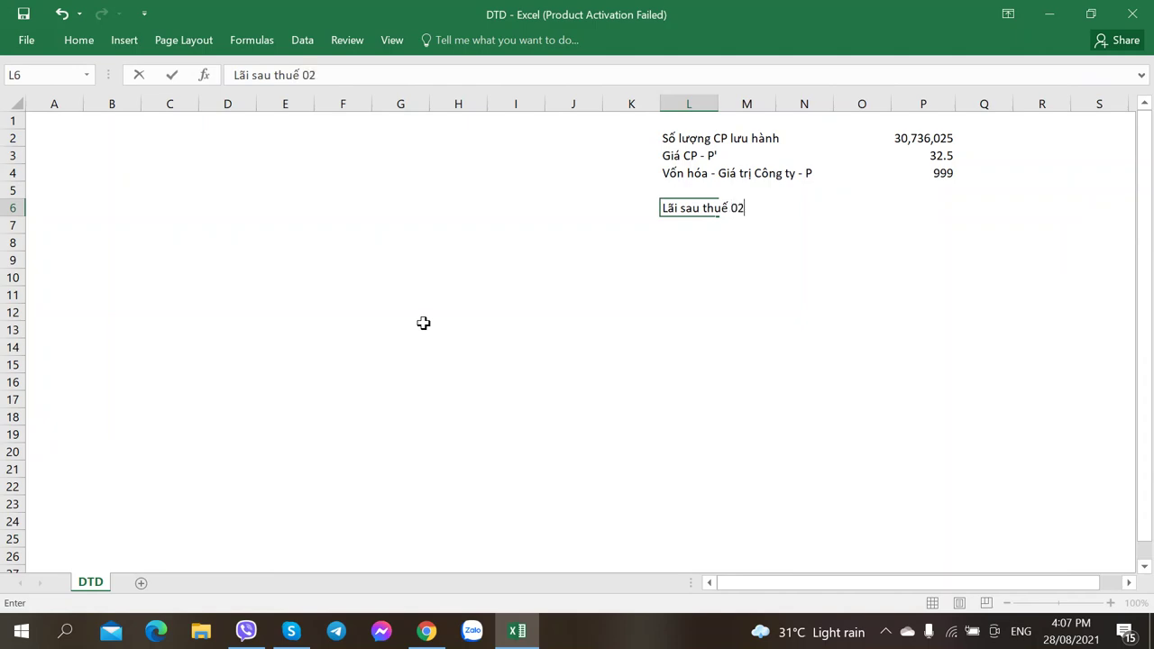
key(BackSpace)
text(2020)
key(Right)
key(Right)
key(Right)
key(Right)
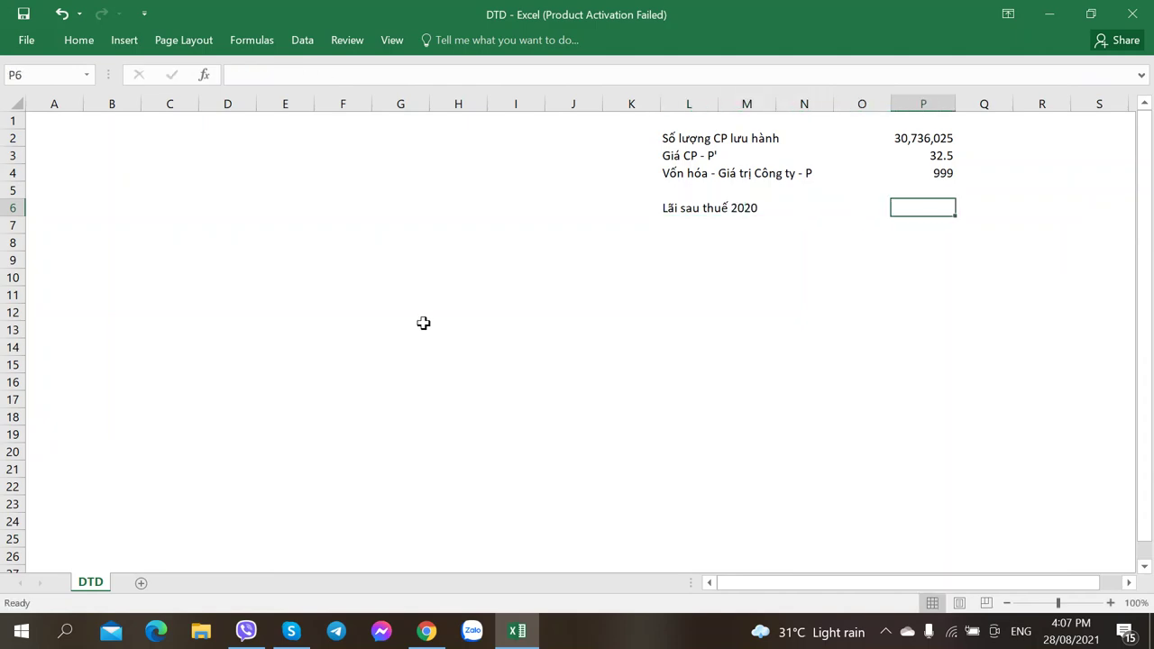
Step: Look up the parent company's 2020 after-tax profit in CafeF's yearly figures in Chrome, and enter 115.7 in P6 in Excel
key(alt+Tab)
scroll(188, 359, down, 1)
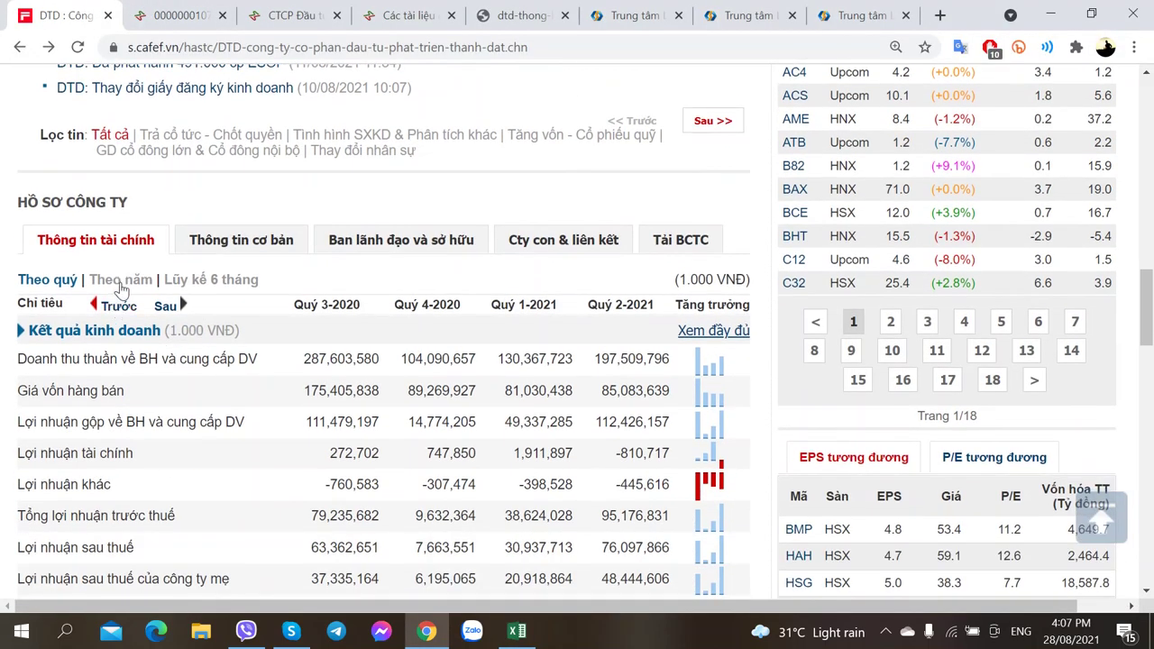
click(121, 278)
scroll(205, 387, down, 1)
key(alt+Tab)
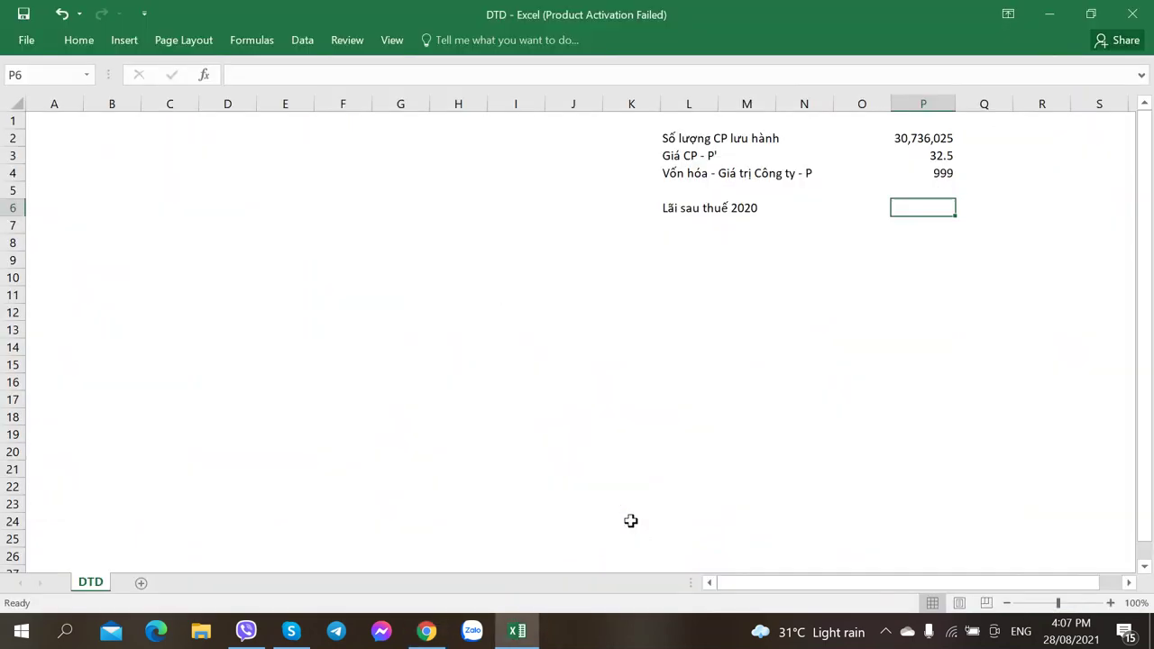
text(115.7)
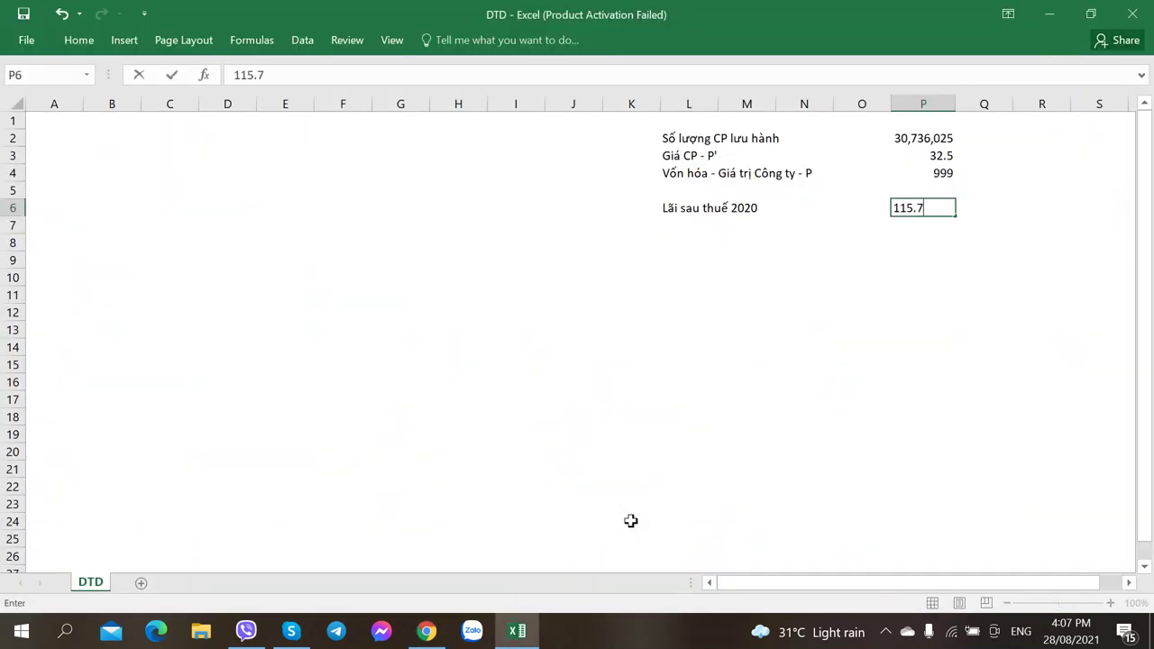
key(Return)
Step: Label L7 "Lãi sau thuế 4 Quý gần đây" and move to P7
key(Left)
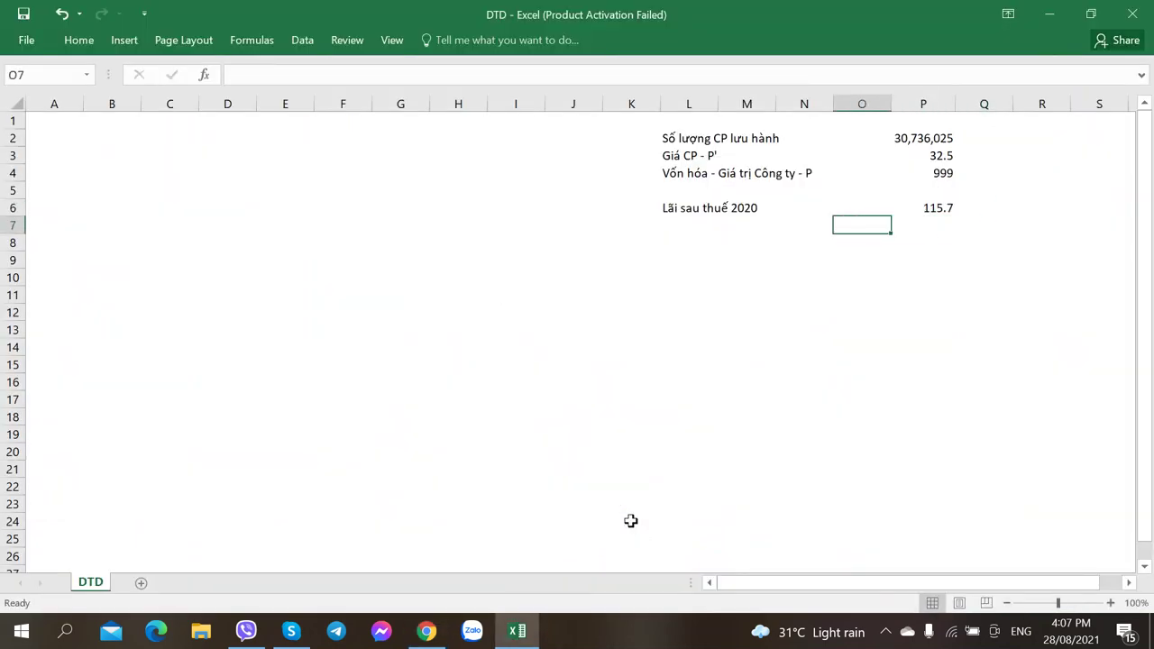
key(Left)
key(Left)
key(Left)
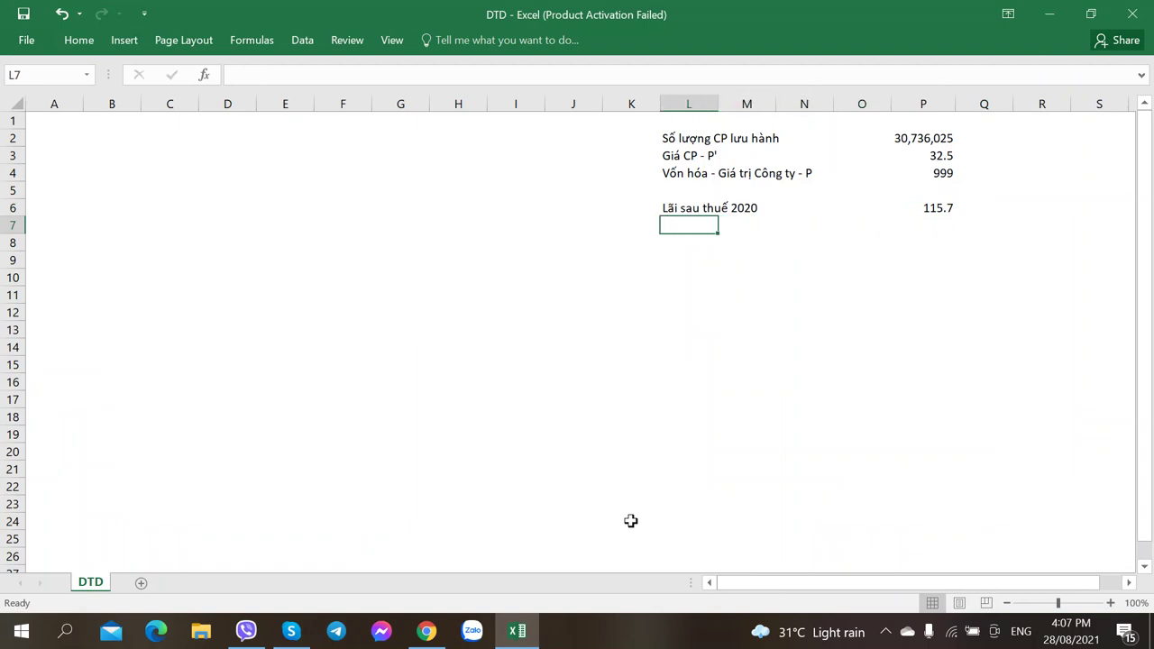
text(Lãi sau thuế )
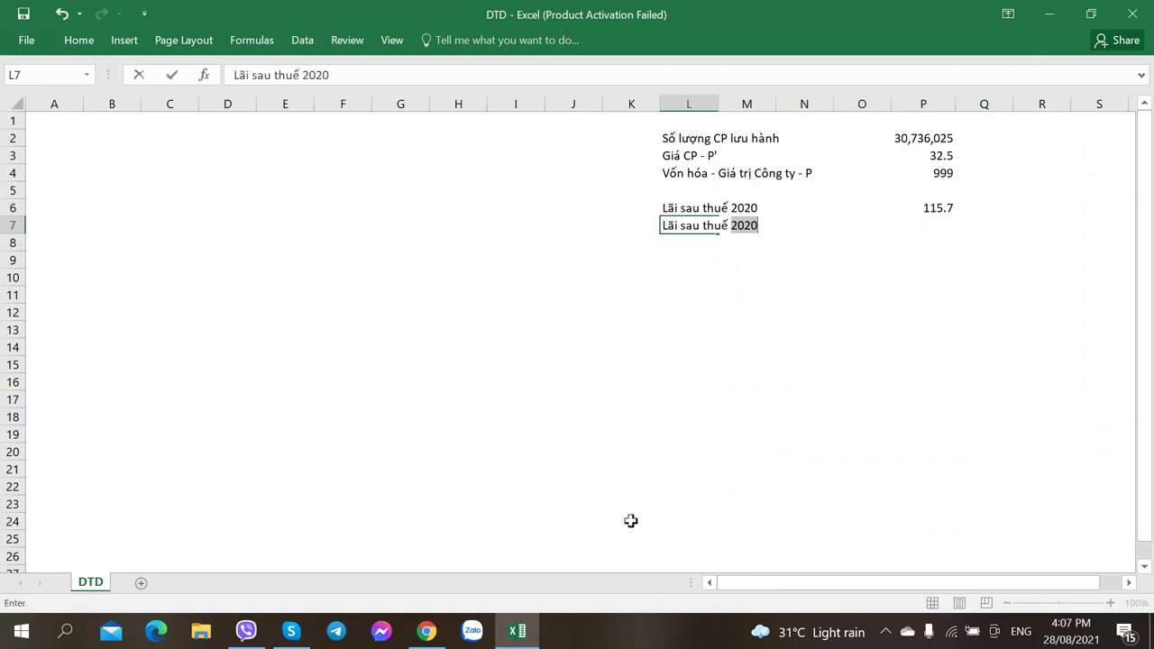
text(4 Quý gần đa)
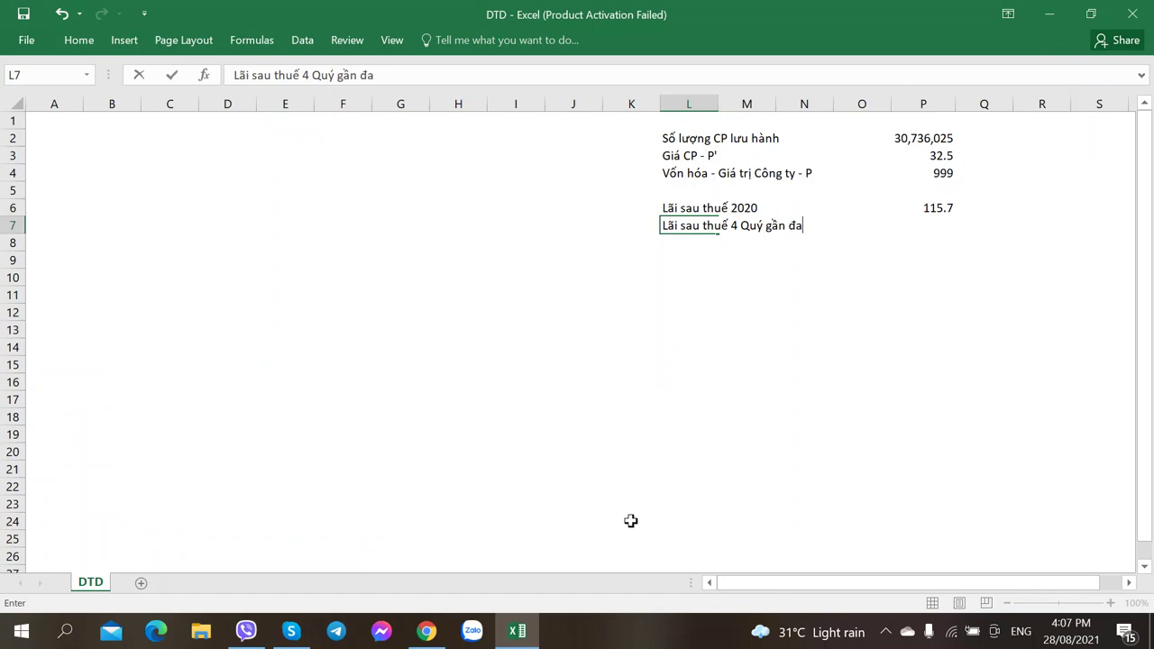
text(ay)
key(Right)
key(Right)
key(Right)
key(Right)
Step: Switch to Chrome, show DTD's quarterly figures on CafeF, and open the consolidated Q2 2021 report DTD_21Q2_BCTC_HN.pdf
key(alt+Tab)
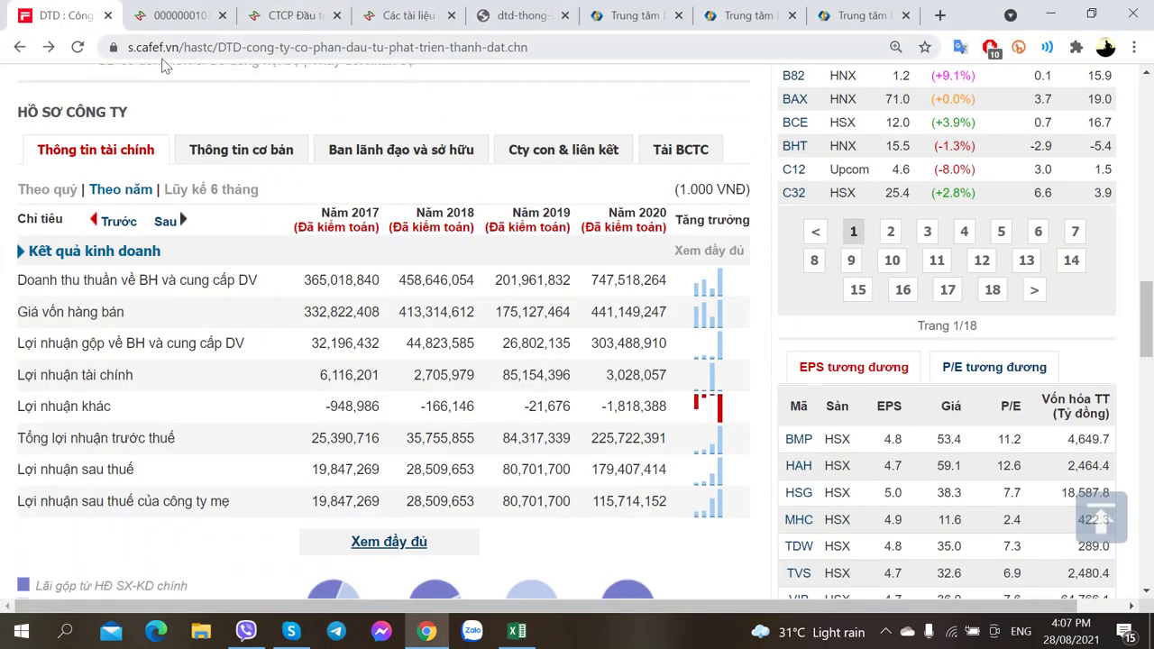
click(44, 192)
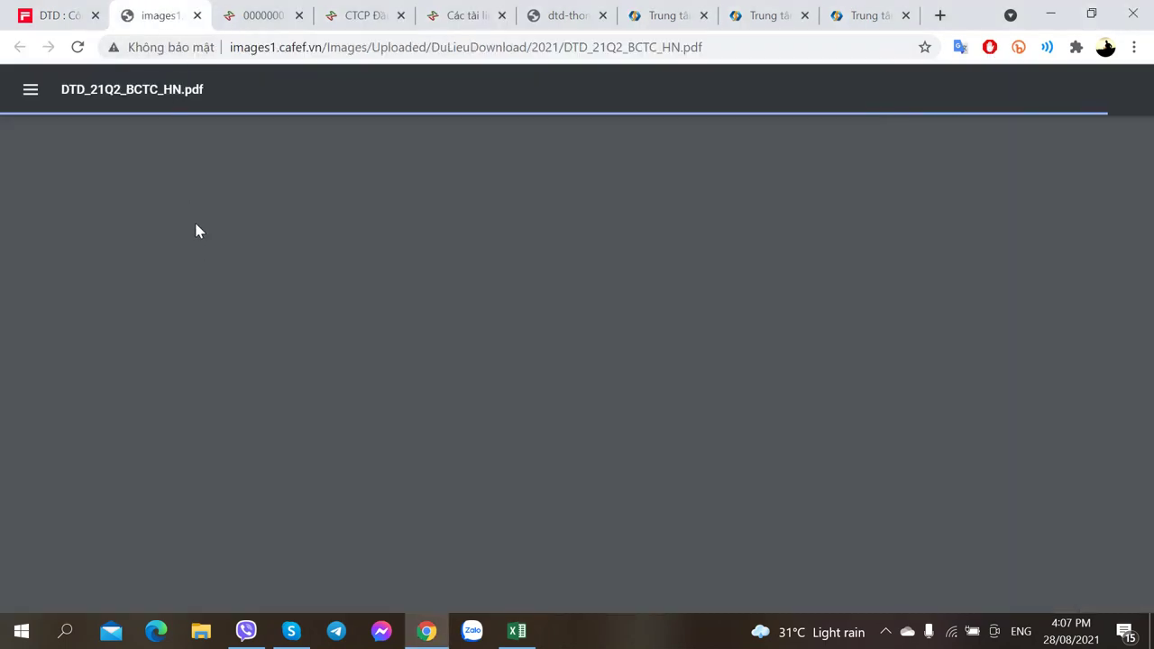
click(261, 15)
click(158, 16)
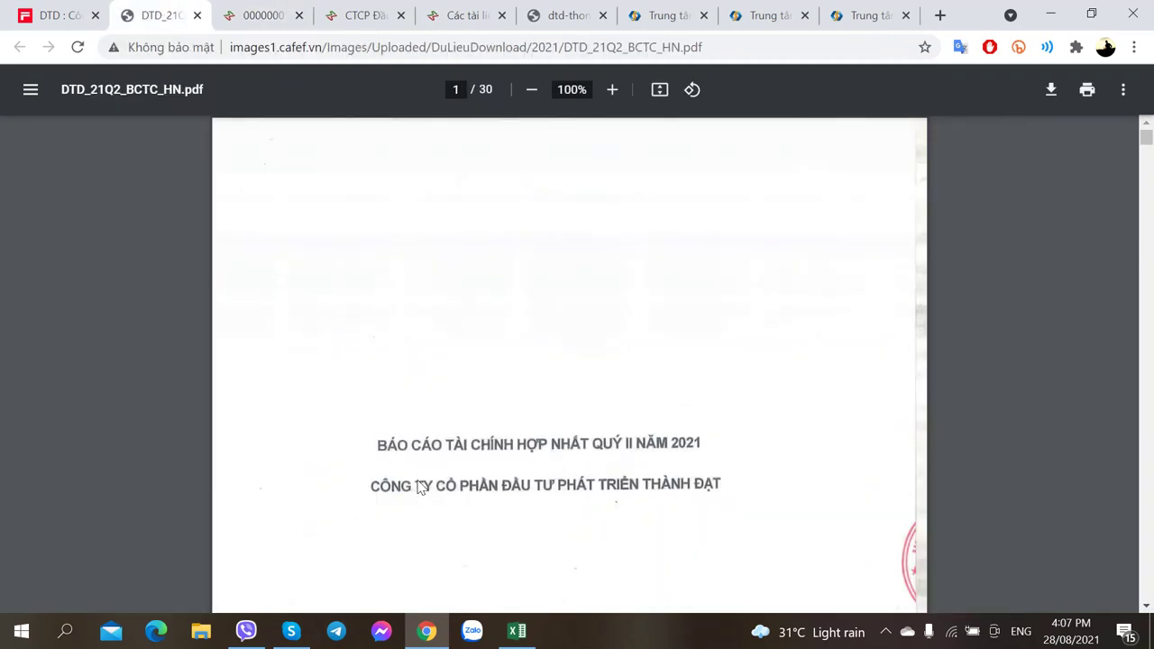
Step: Rotate the Q2 2021 report clockwise and examine the consolidated income statement on page 4
scroll(419, 487, down, 20)
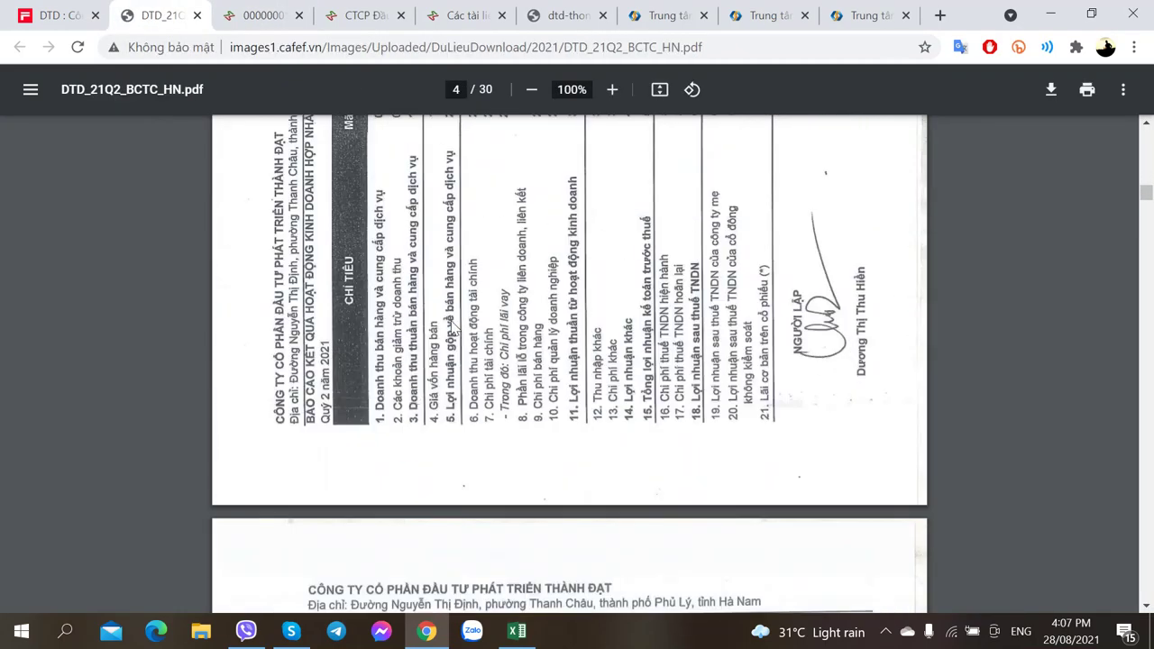
right_click(455, 329)
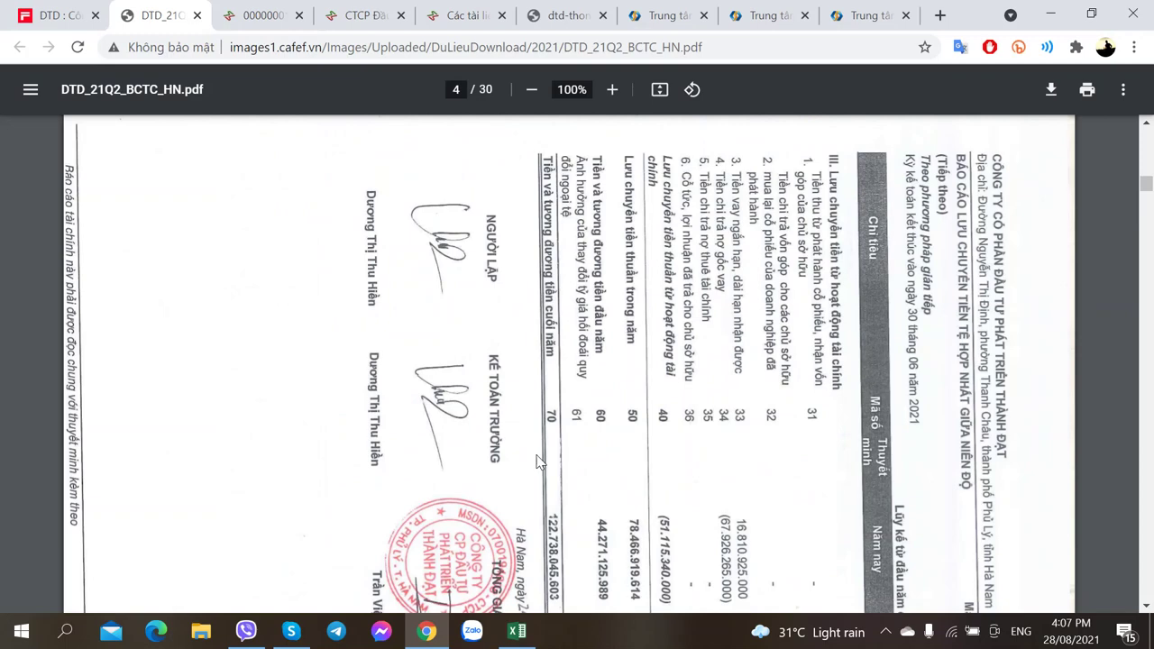
click(527, 518)
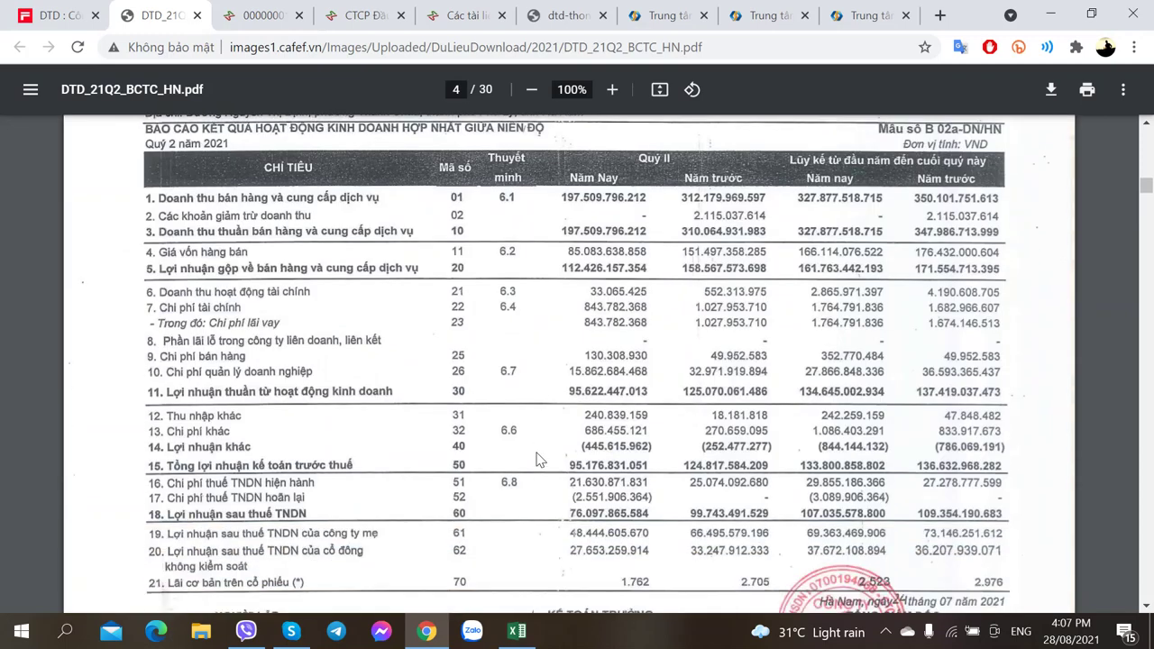
Step: Return to DTD's CafeF page and show its quarterly financial figures
scroll(540, 460, down, 1)
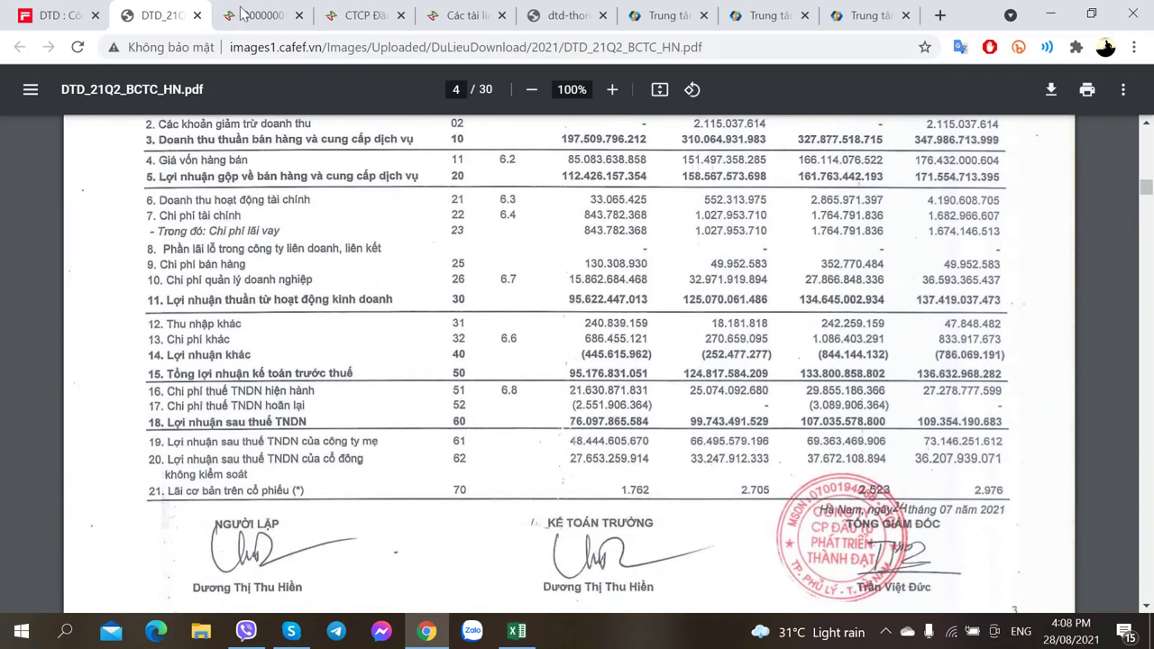
click(90, 7)
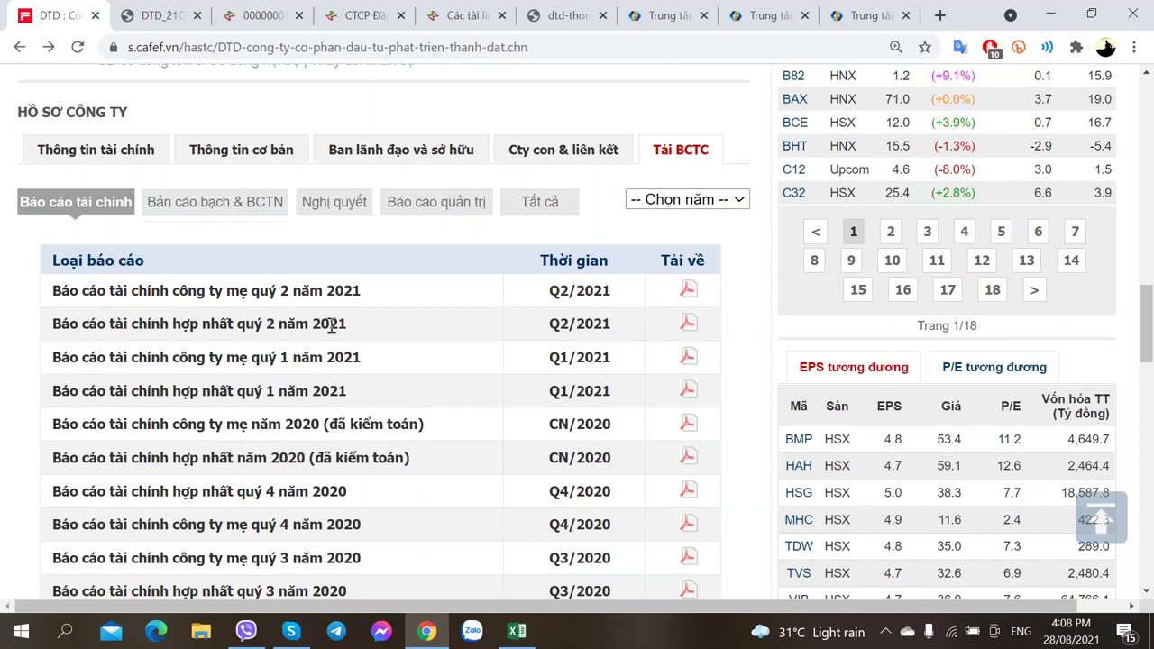
click(70, 151)
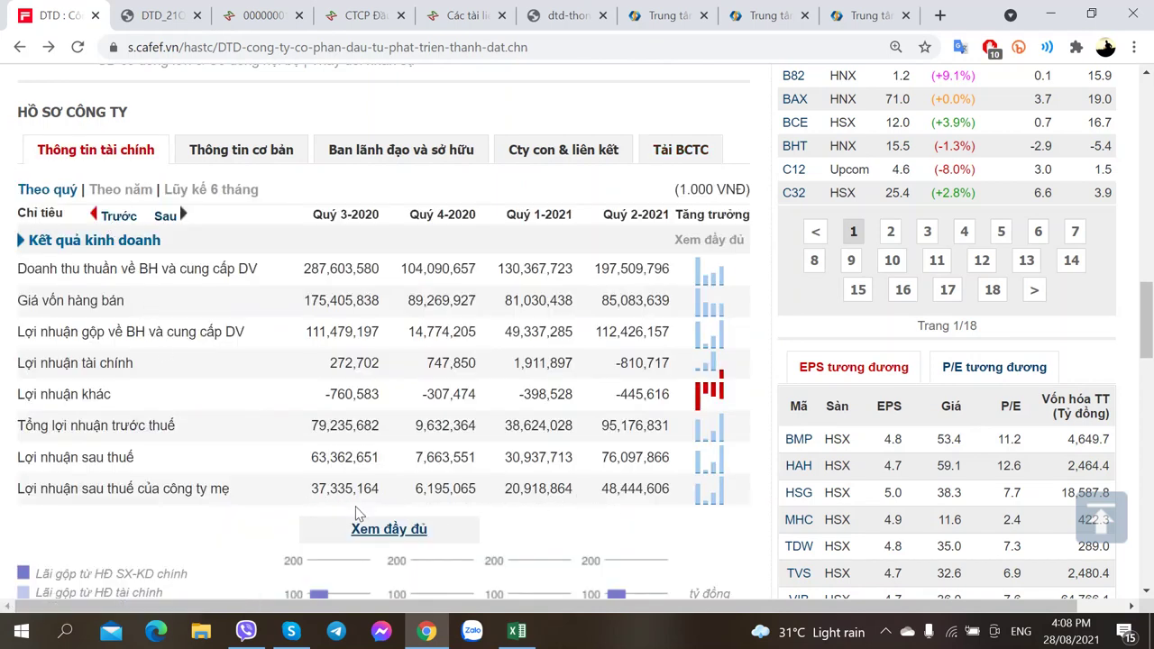
Step: Enter =37.3+6.1+20.9+48.4 in P7 in Excel, taking the parent company's after-tax profit for the four quarters from CafeF in Chrome
click(517, 631)
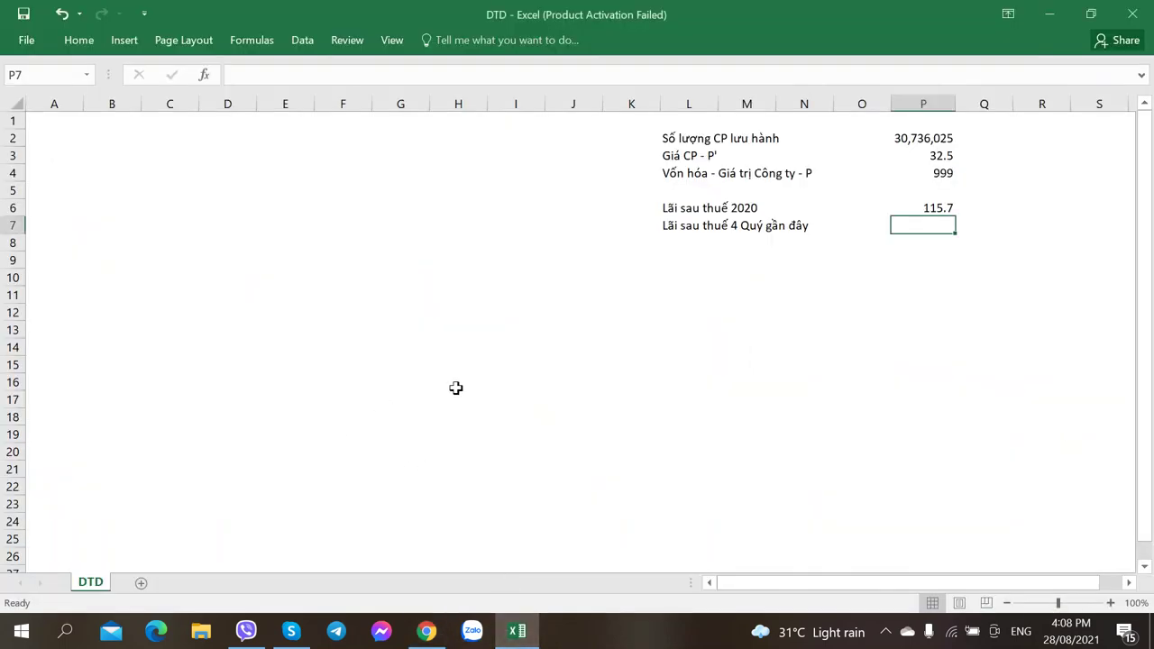
key(alt+Tab)
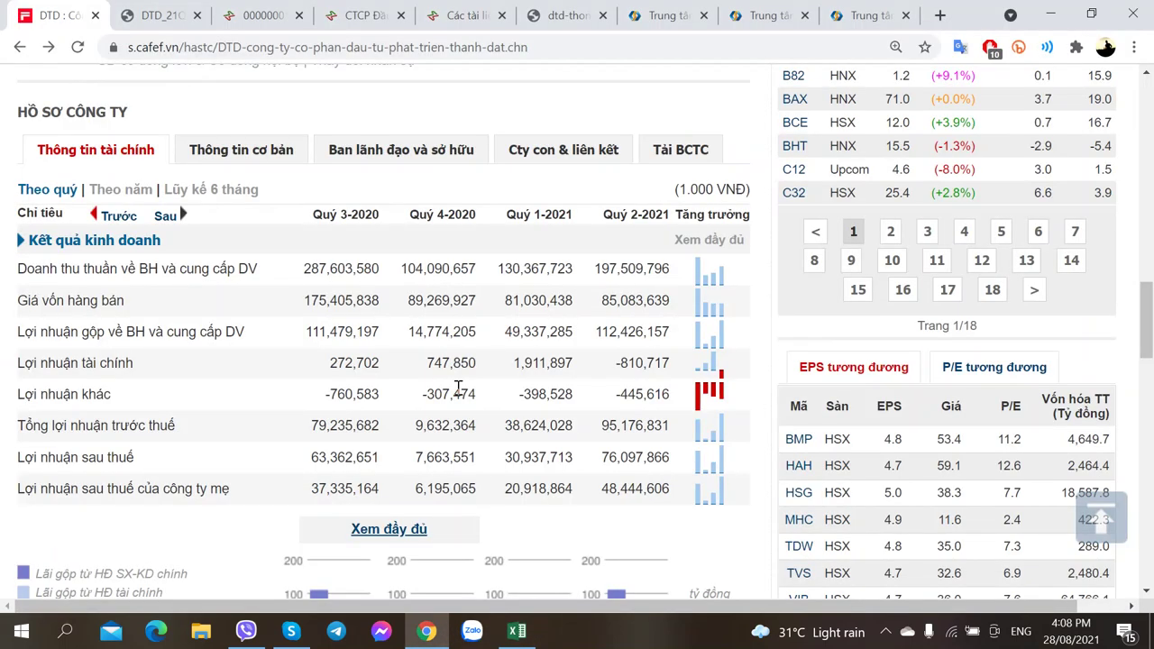
key(alt+Tab)
text(=37.3+)
key(alt+Tab)
key(alt+Tab)
text(6.)
key(alt+Tab)
key(alt+Tab)
text(+20.9)
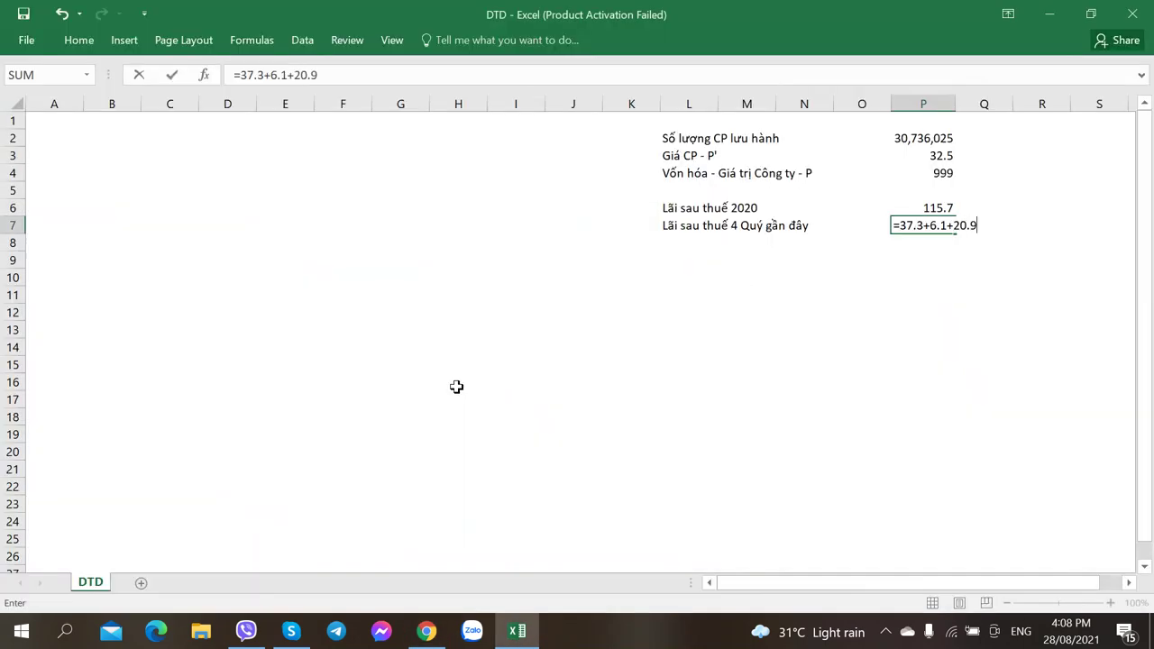
key(alt+Tab)
key(alt+Tab)
text(+48.4)
key(Return)
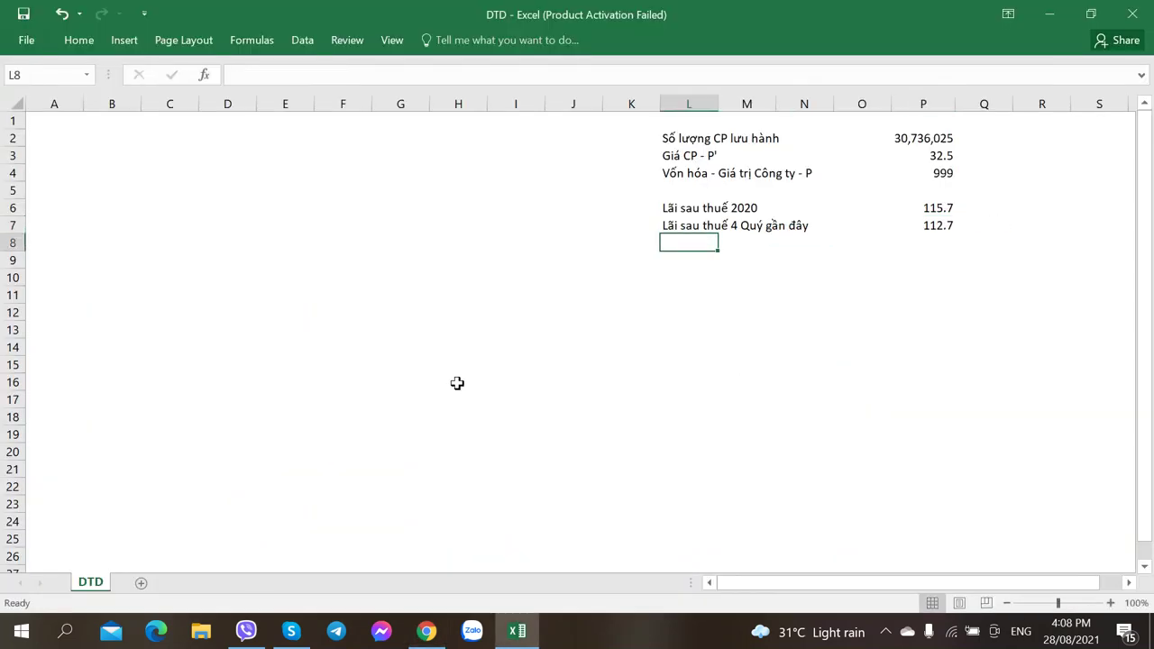
Step: Label L8 "Lãi kế hoạch 2021" and move to P8
click(938, 209)
click(936, 226)
click(690, 243)
text(Lãi kế hoạch 202)
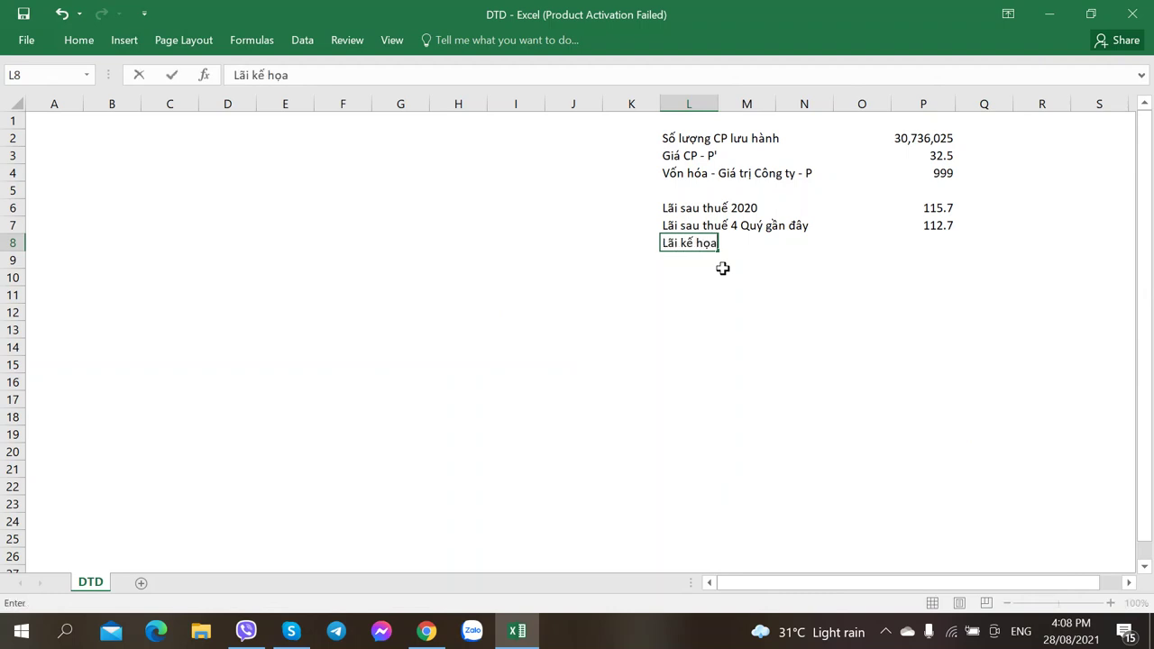
text(1)
key(Right)
key(Right)
key(Right)
key(Right)
key(Right)
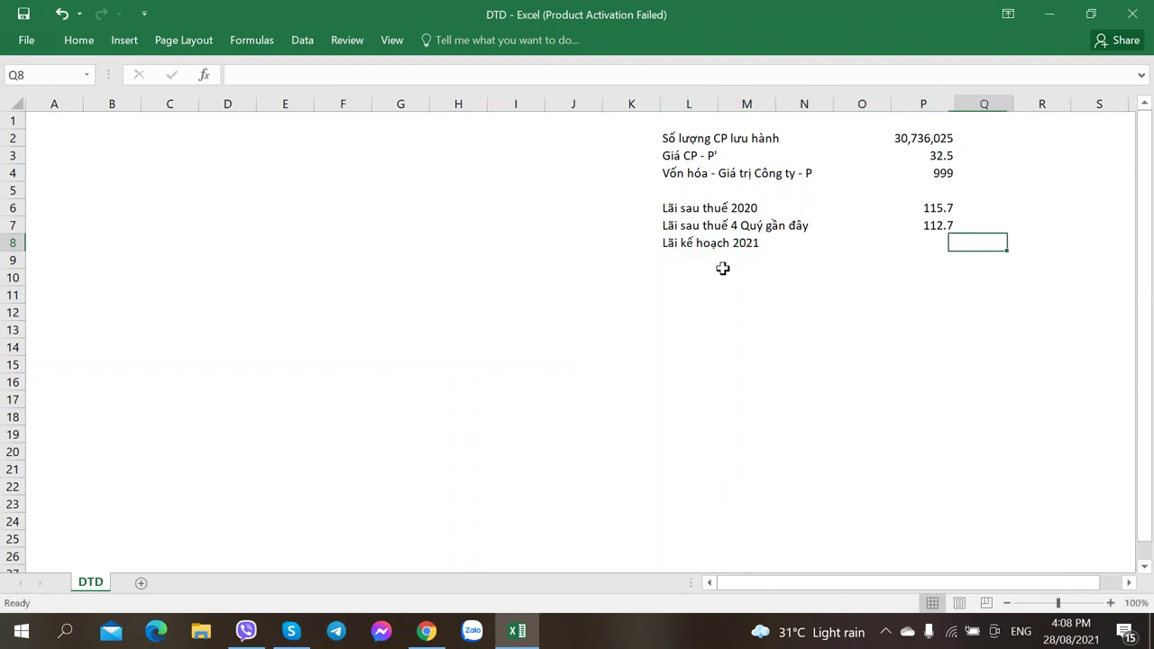
key(Left)
Step: Switch to Chrome, list DTD's resolutions on CafeF, and open the annual general meeting resolution archive dated 19/04/2021
key(alt+Tab)
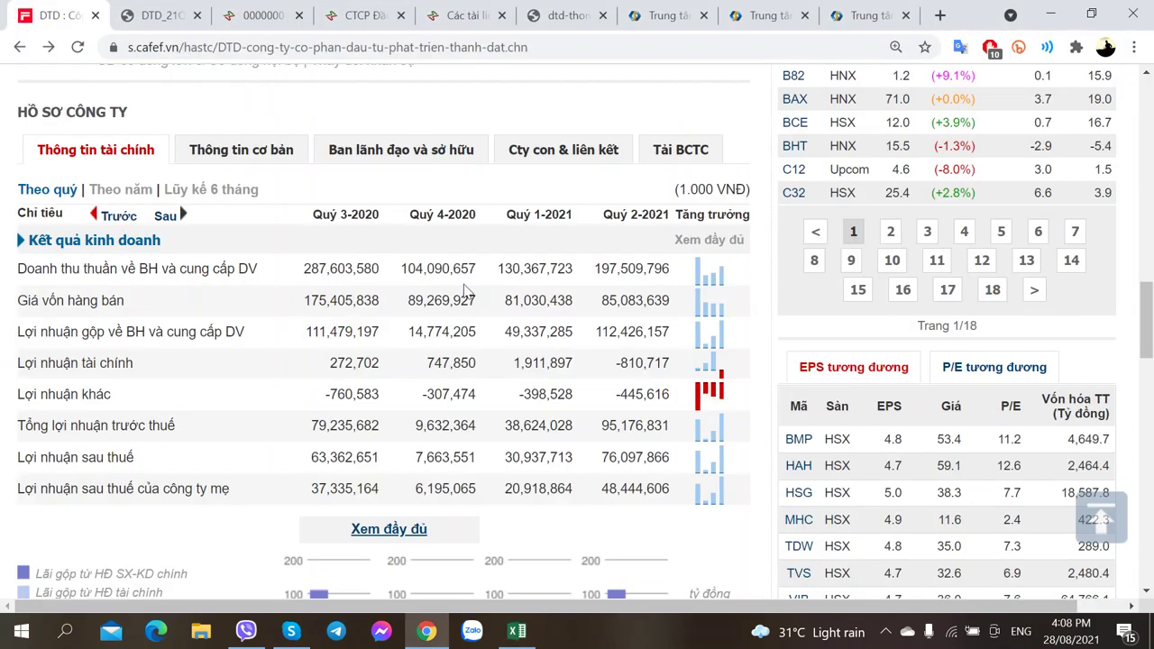
click(683, 159)
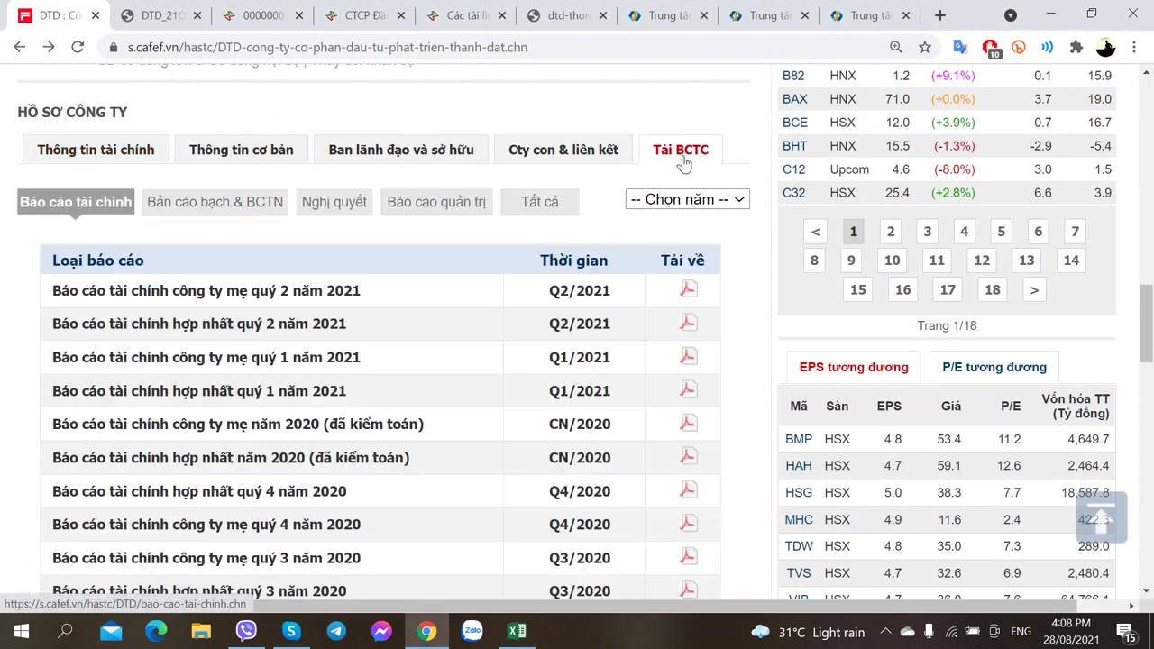
click(319, 218)
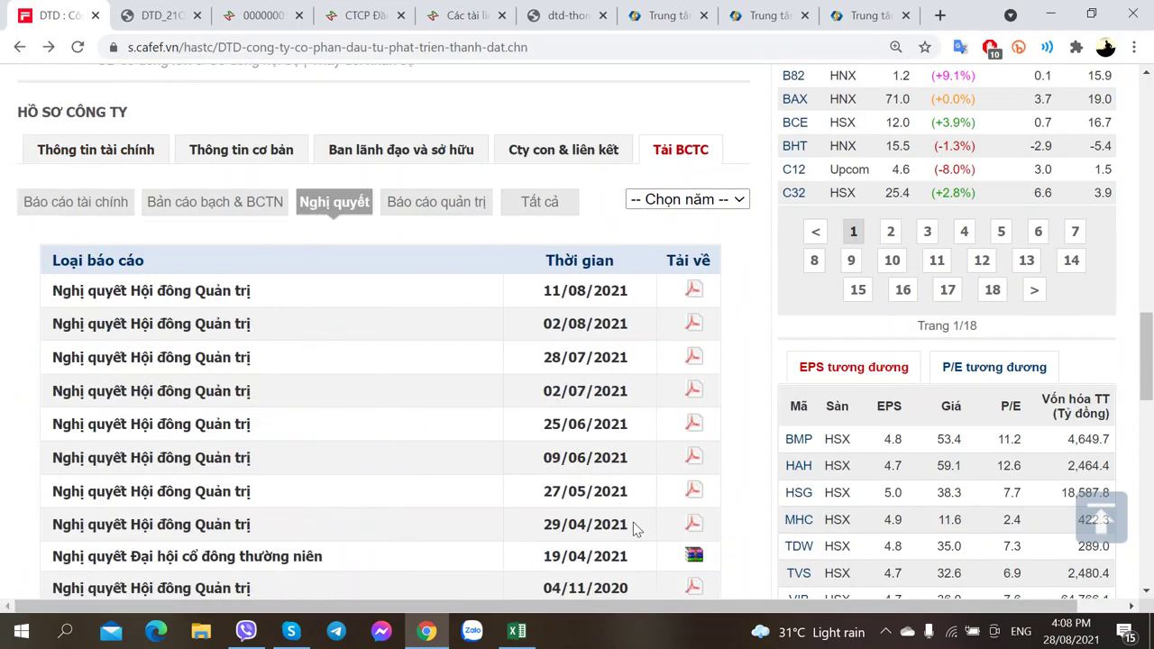
right_click(693, 562)
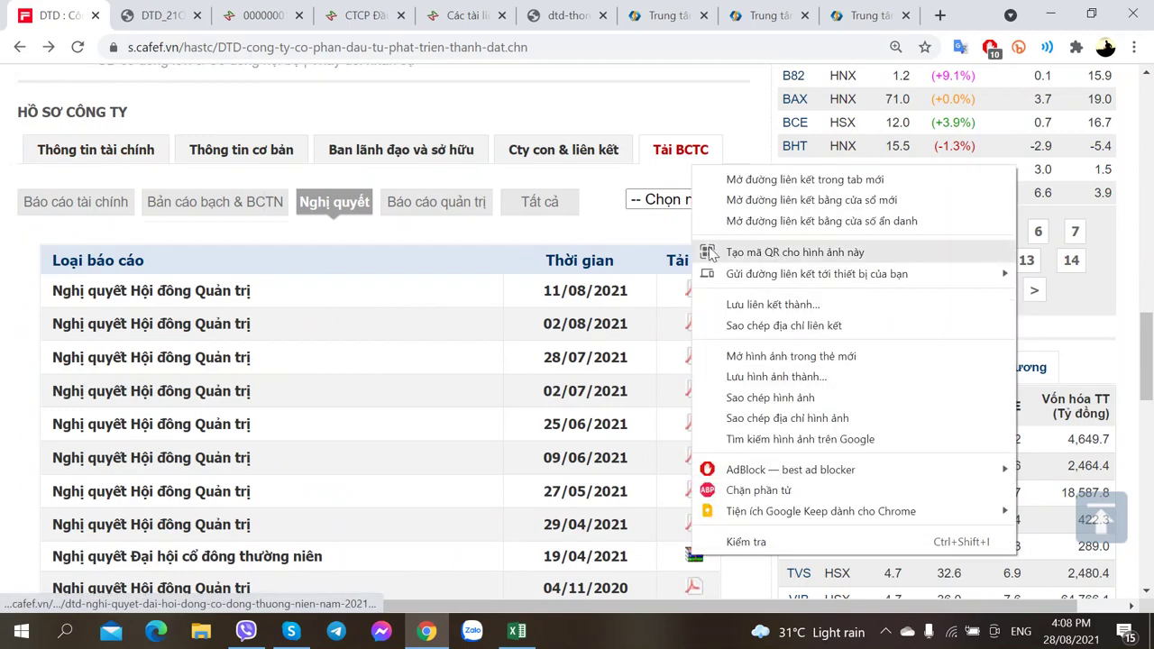
click(730, 222)
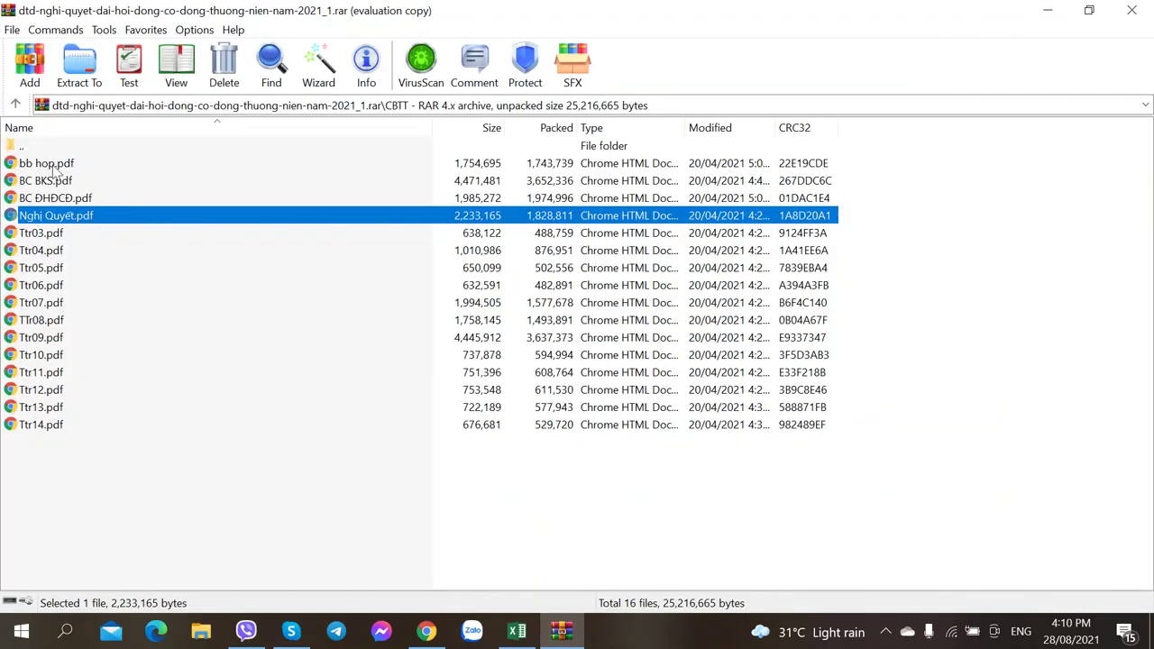
Step: Switch from the archive to Chrome and examine the company website thanhdathanam.vn, including its introduction, key projects and shareholder relations sections
click(427, 632)
click(758, 13)
click(817, 15)
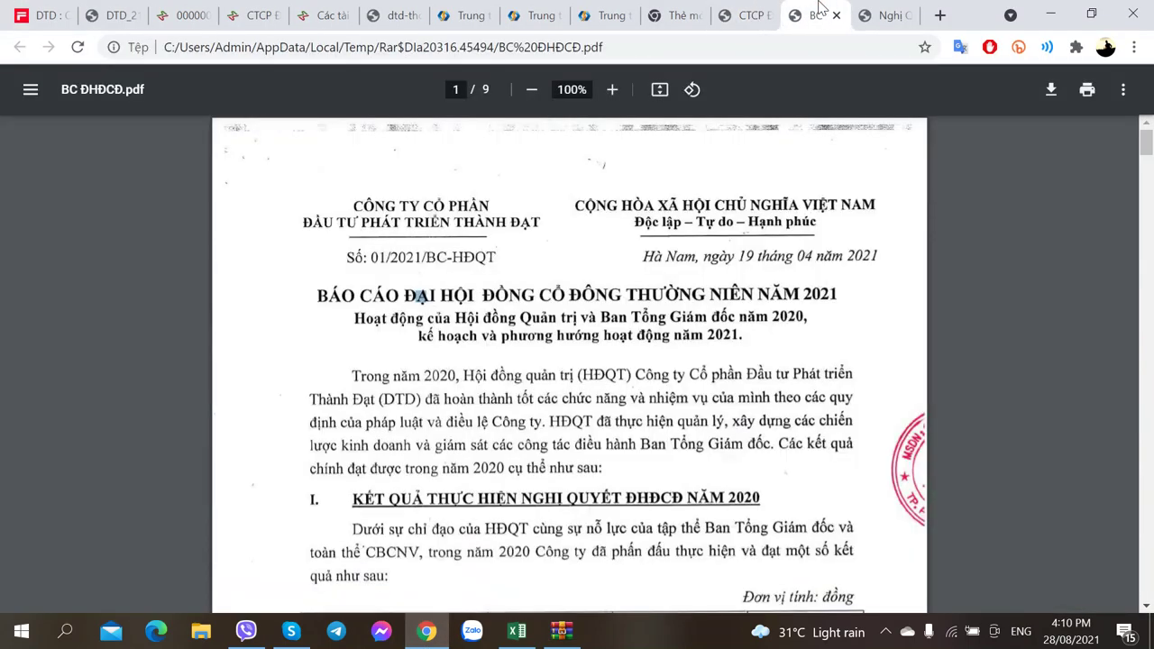
click(754, 14)
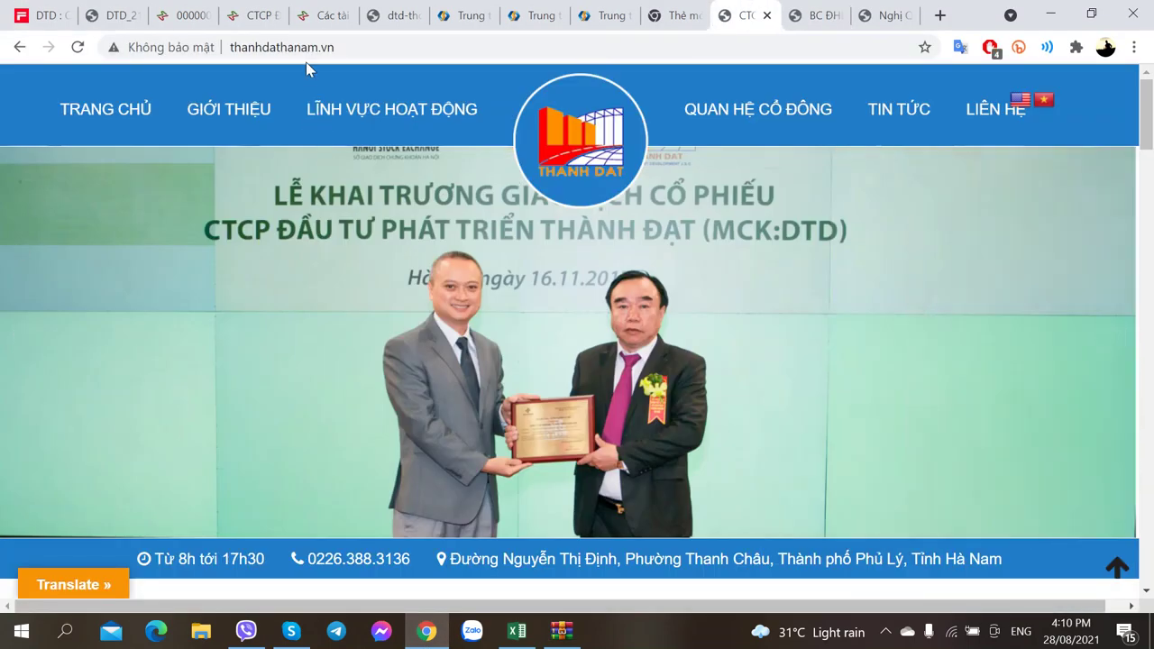
scroll(408, 251, down, 6)
scroll(405, 260, up, 6)
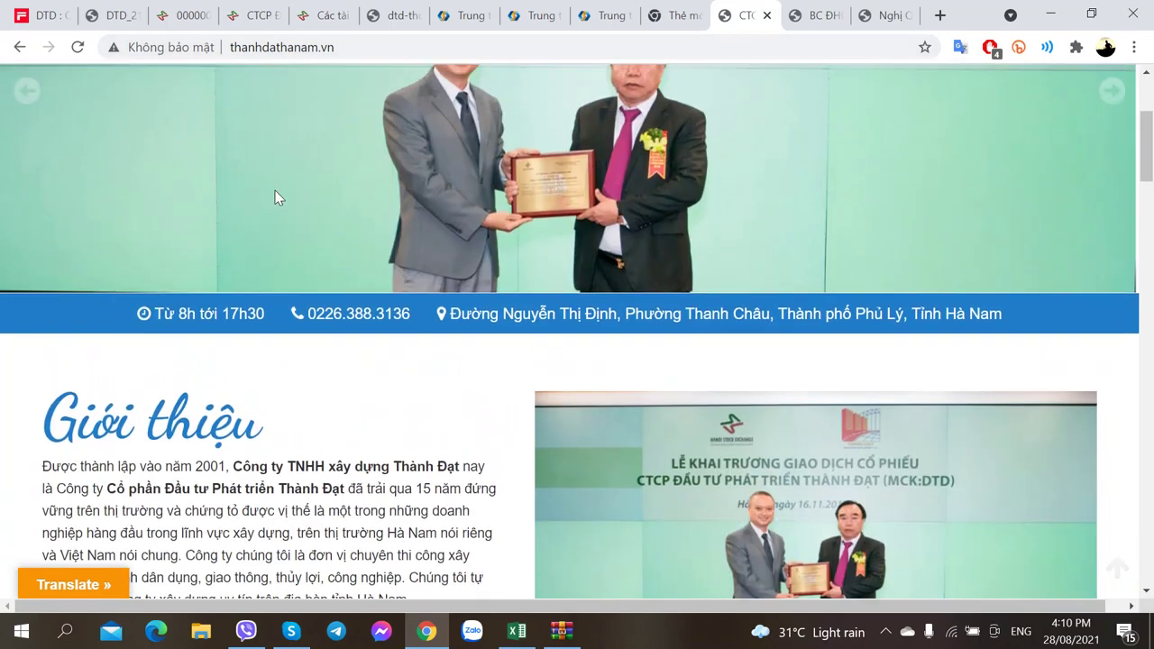
scroll(316, 333, down, 4)
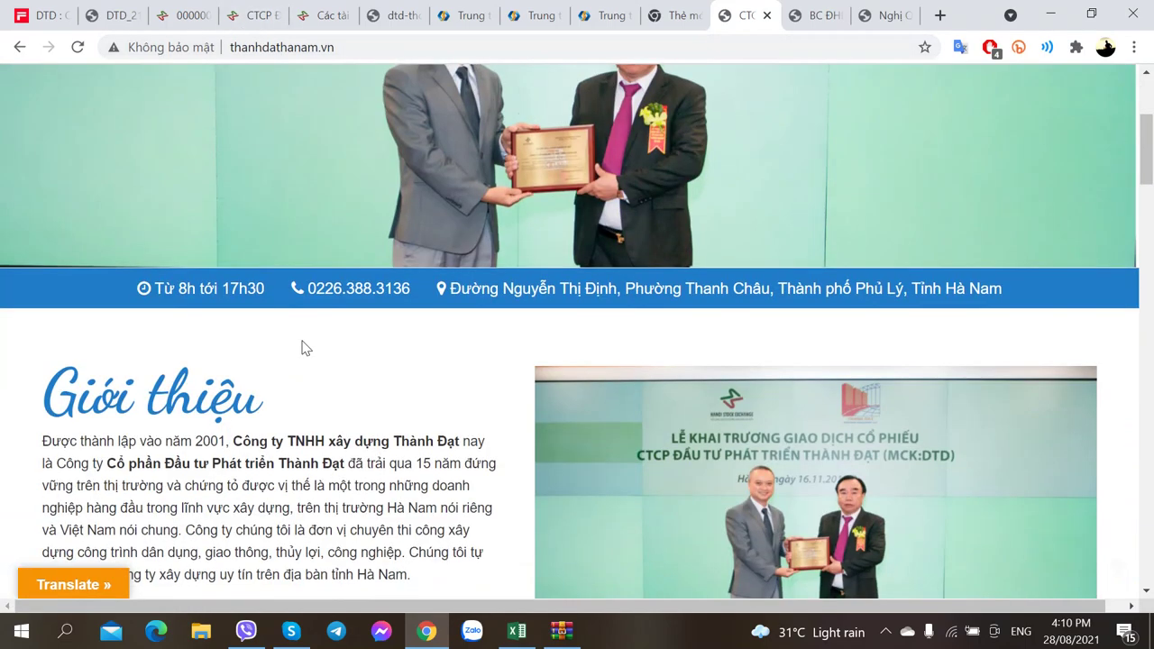
scroll(302, 343, up, 3)
scroll(302, 347, up, 1)
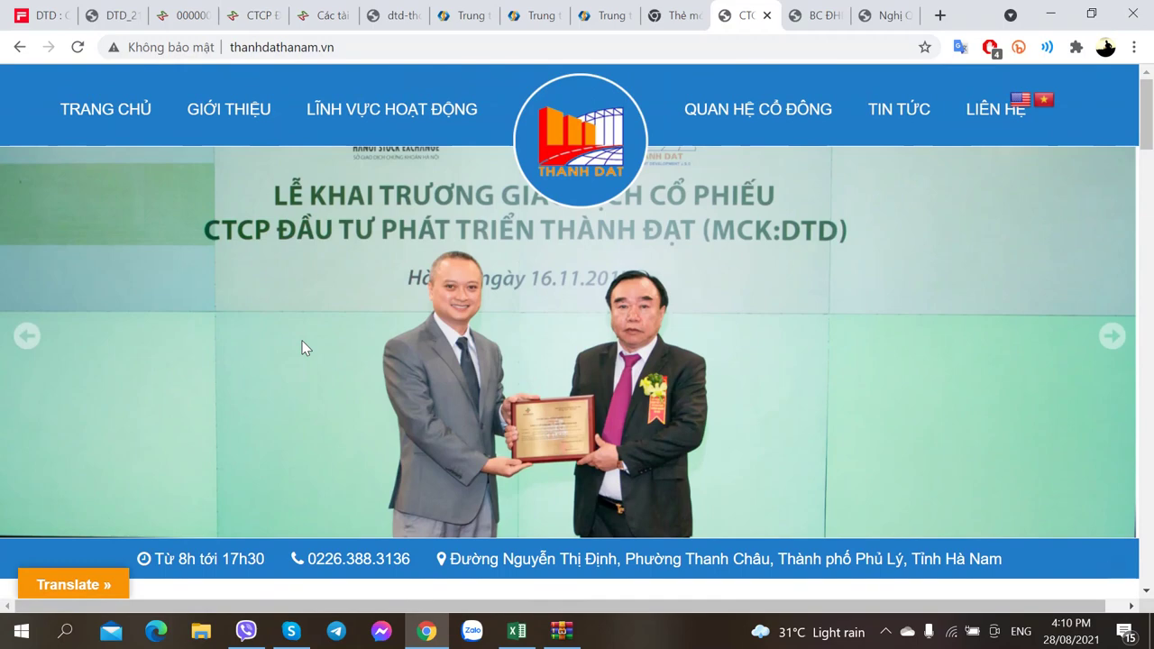
scroll(543, 342, down, 13)
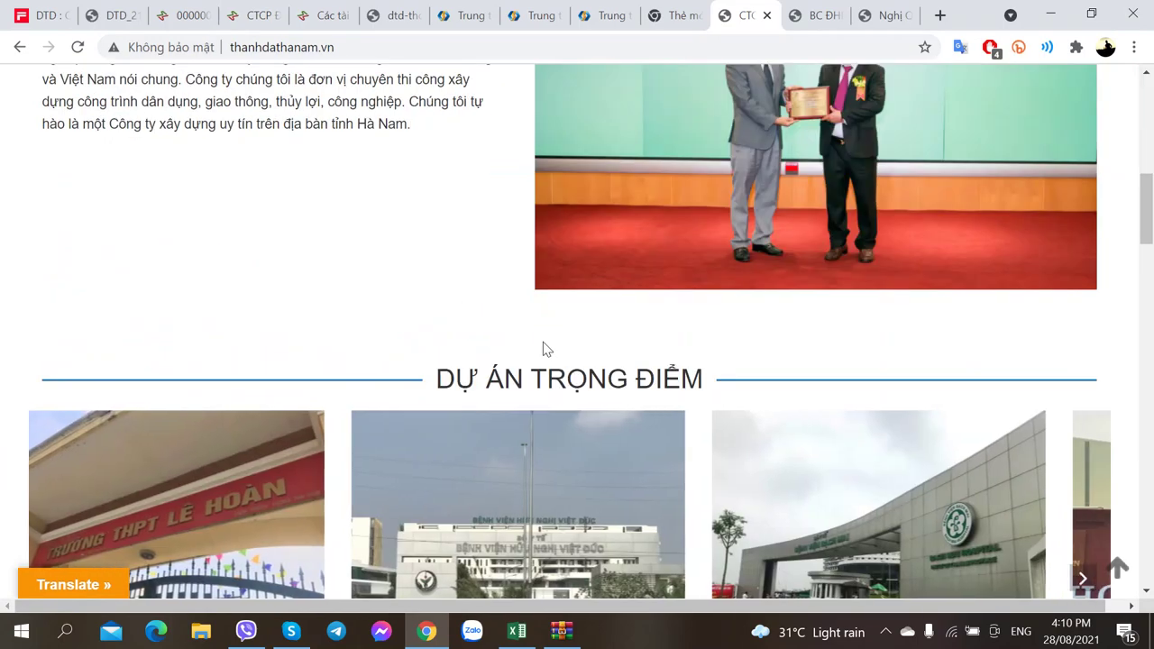
scroll(535, 345, up, 2)
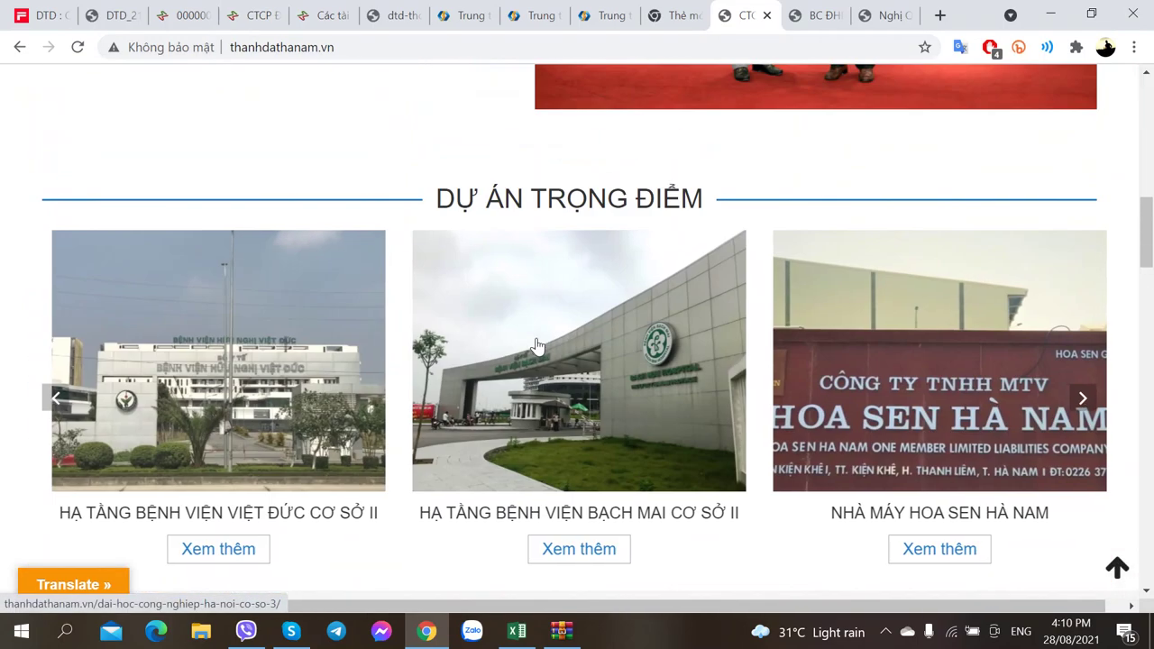
scroll(530, 343, down, 3)
scroll(532, 345, down, 3)
scroll(528, 343, up, 4)
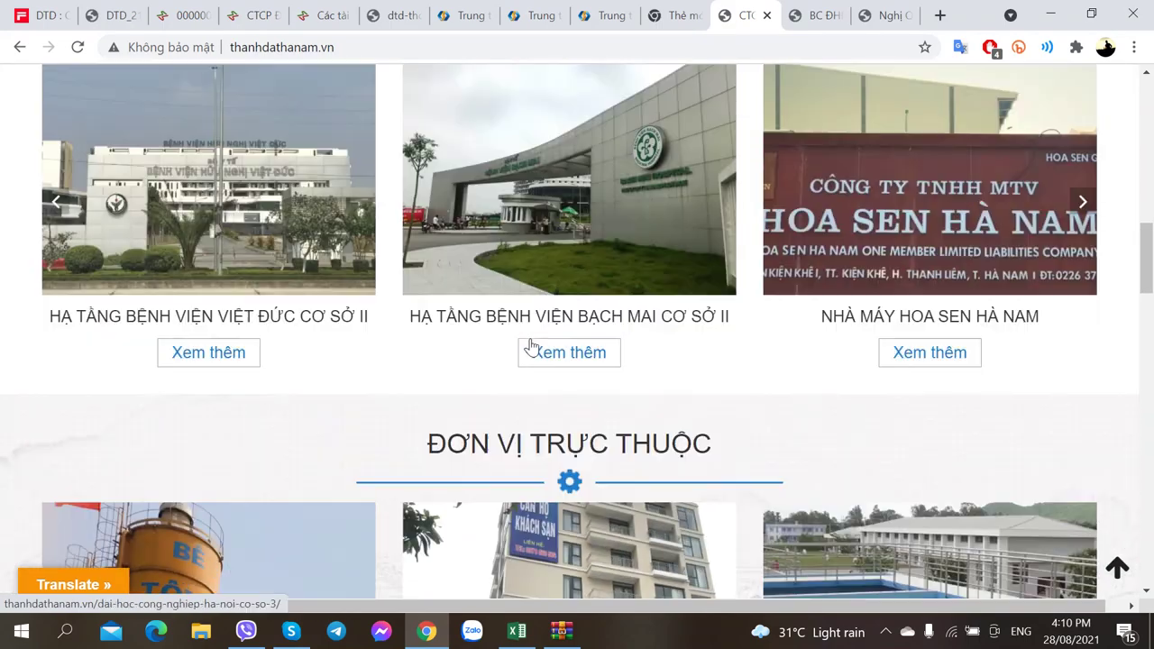
scroll(530, 347, down, 4)
scroll(531, 347, down, 5)
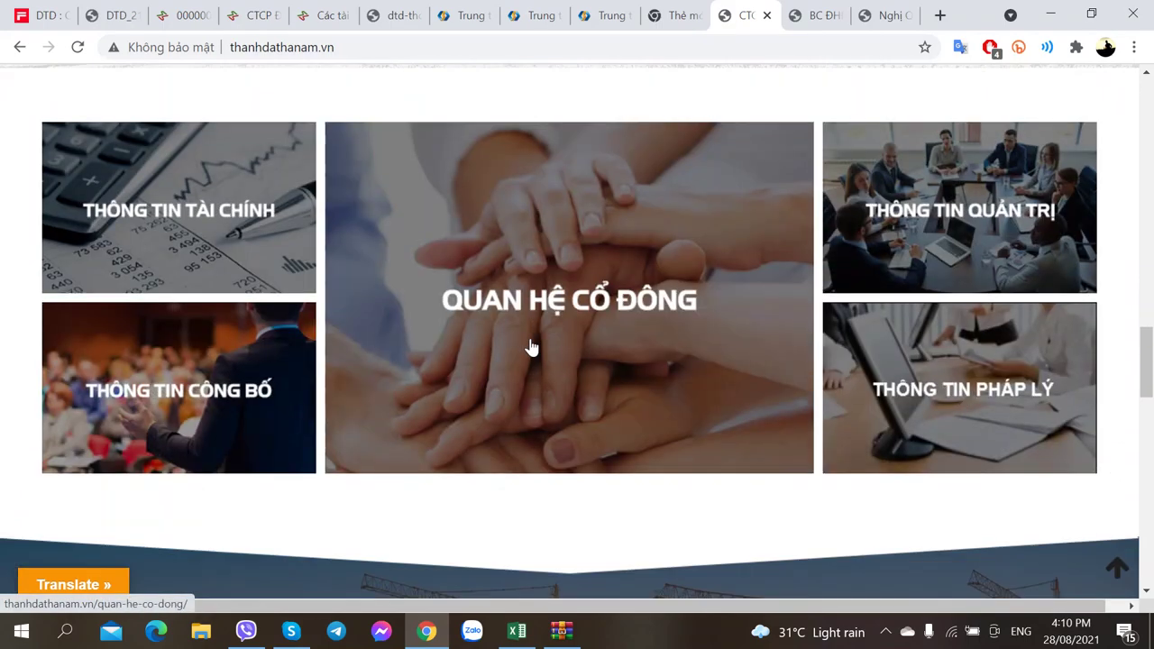
scroll(529, 343, up, 20)
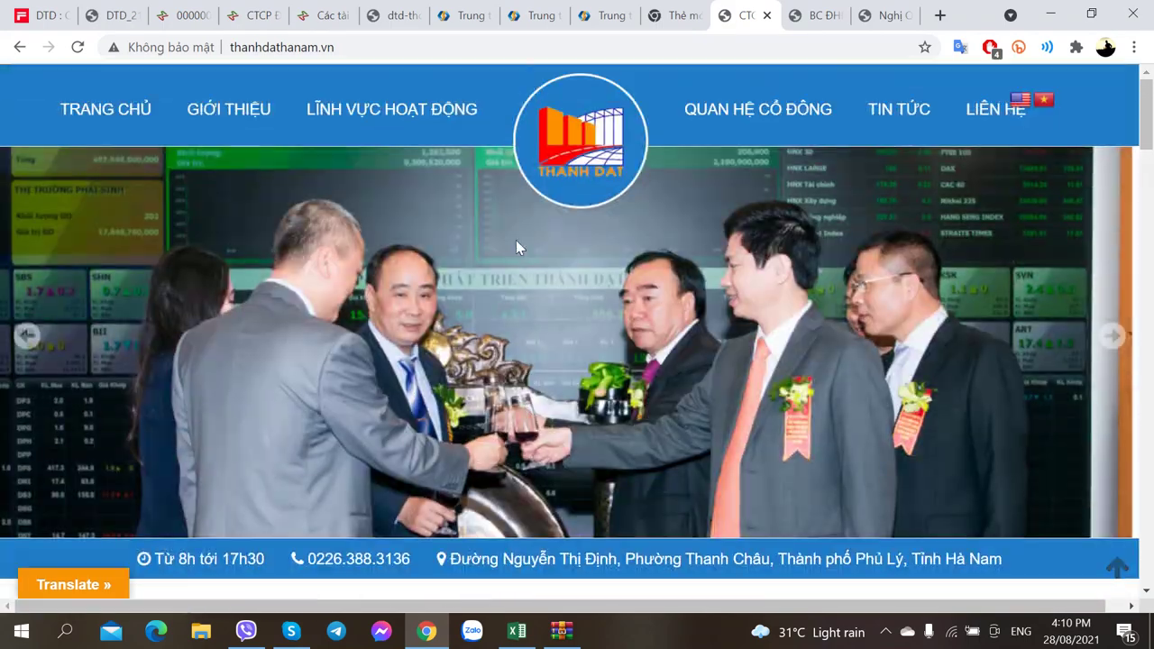
Step: Bring up Nghị Quyết.pdf and read the resolution's articles on pages 1 and 2
click(809, 15)
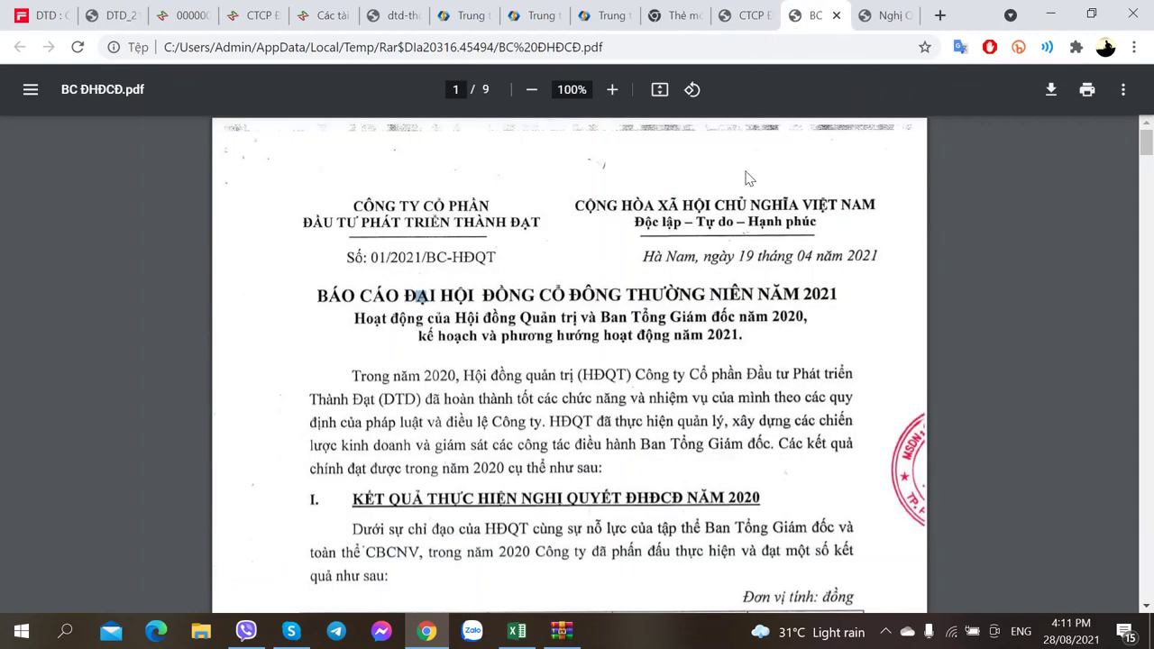
click(884, 15)
scroll(558, 368, down, 3)
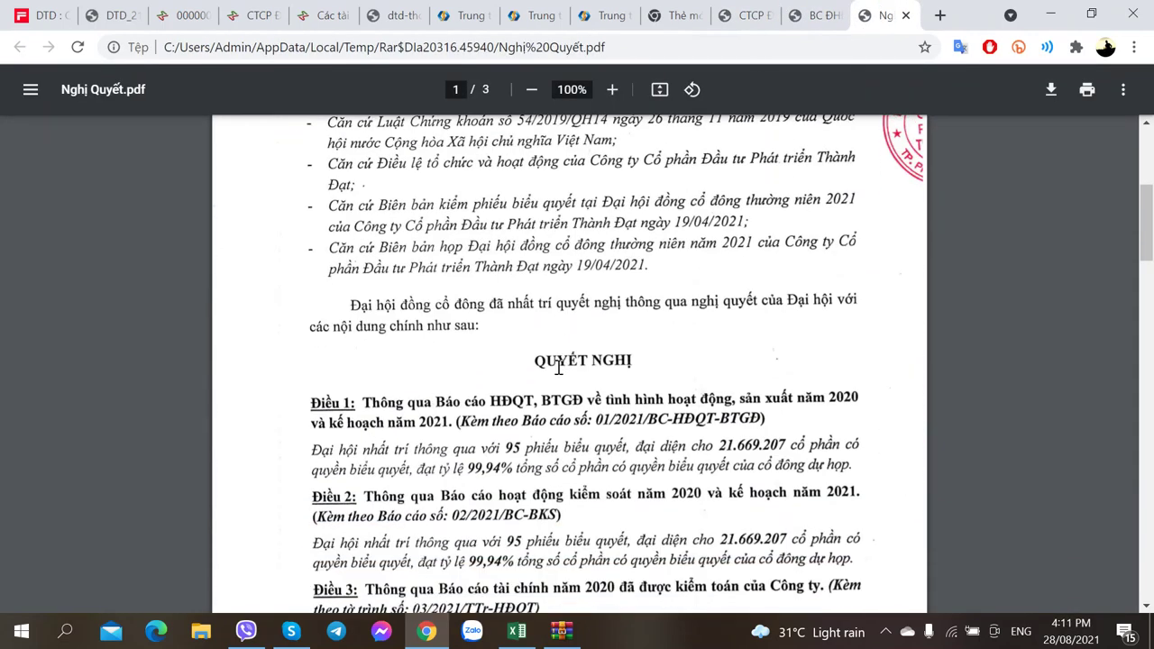
scroll(559, 368, down, 6)
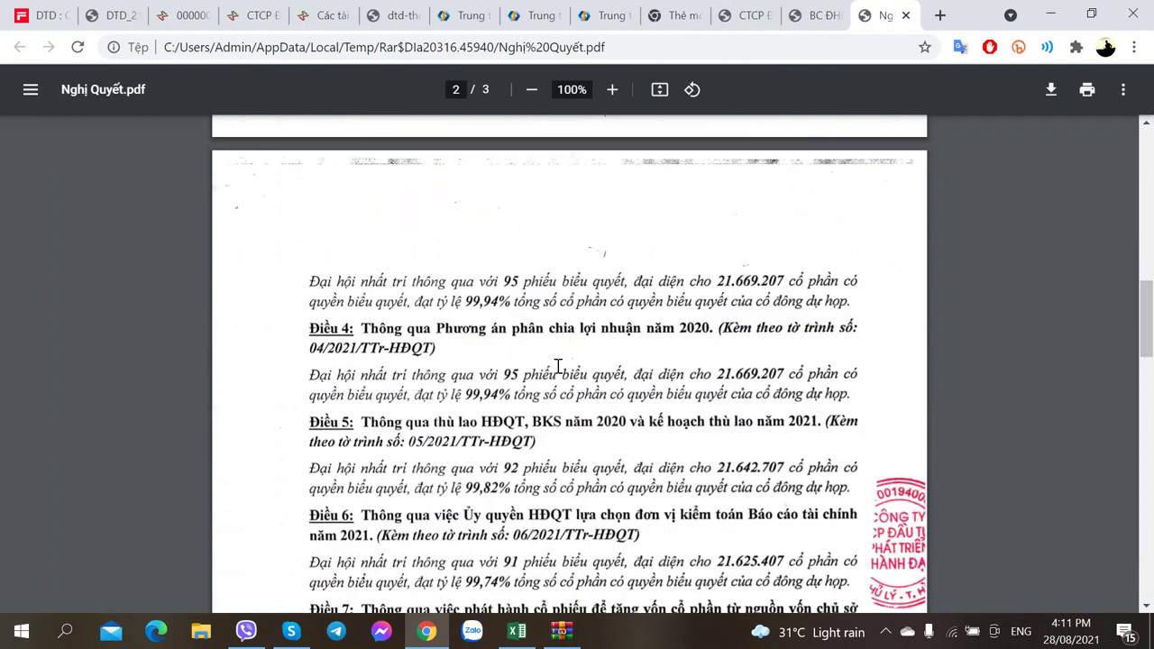
scroll(558, 368, down, 2)
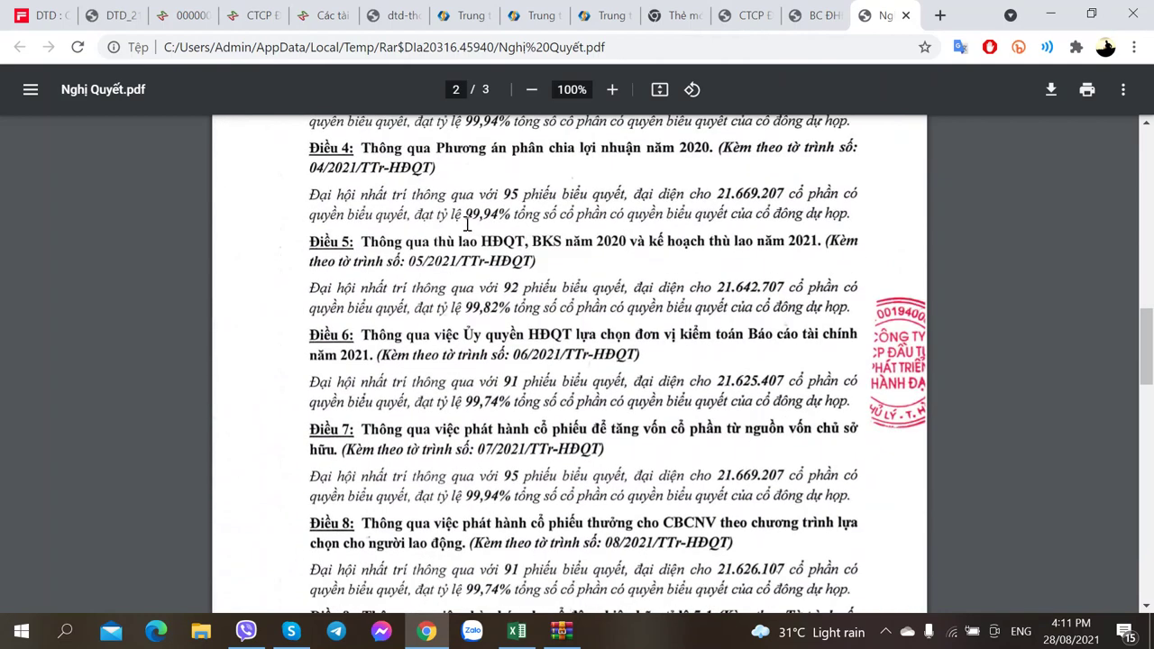
scroll(487, 306, down, 5)
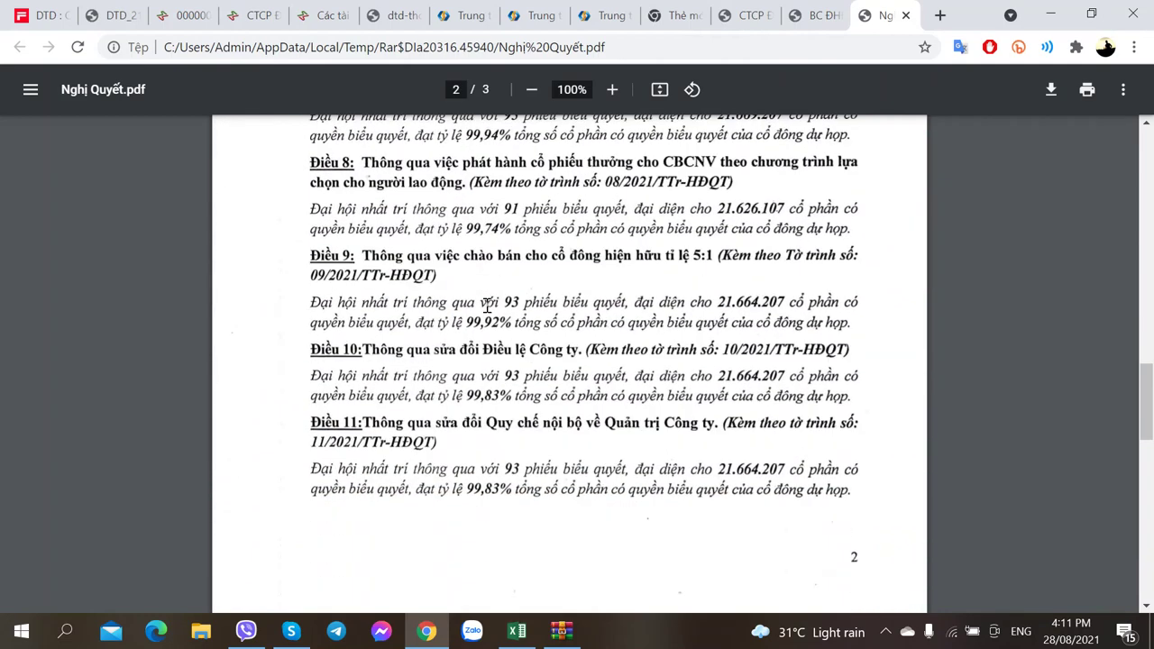
scroll(487, 307, down, 1)
scroll(487, 307, up, 2)
Step: Highlight Điều 9 on the 5:1 offering to existing shareholders, and read the remaining articles through page 3
drag(363, 255, 699, 257)
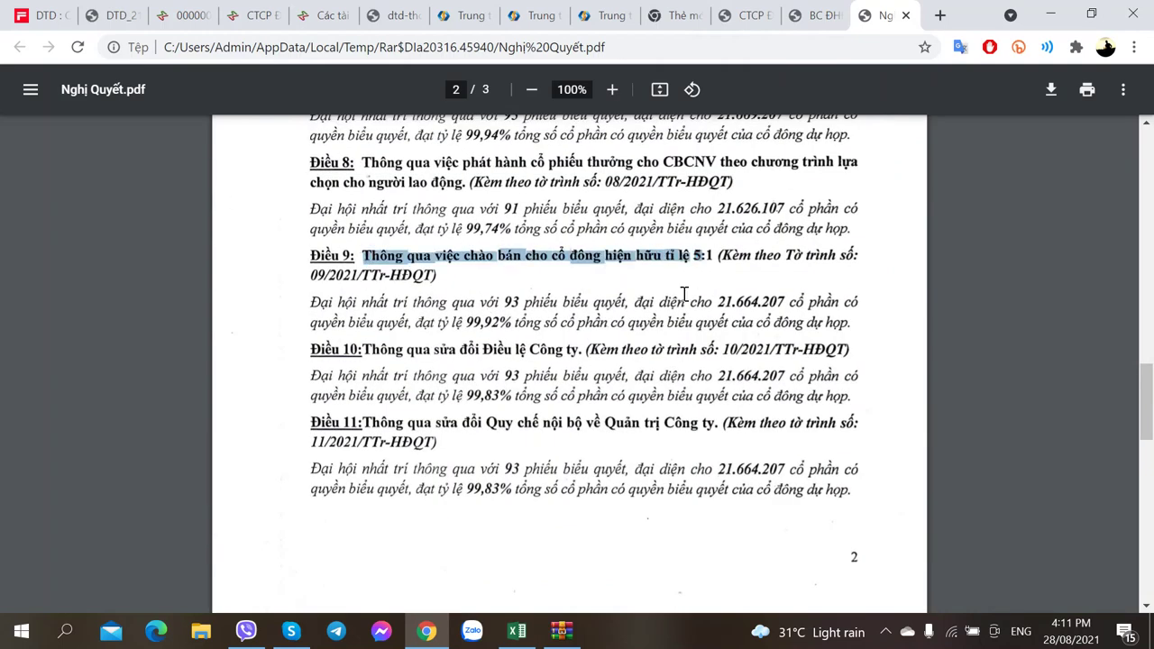
scroll(685, 293, up, 2)
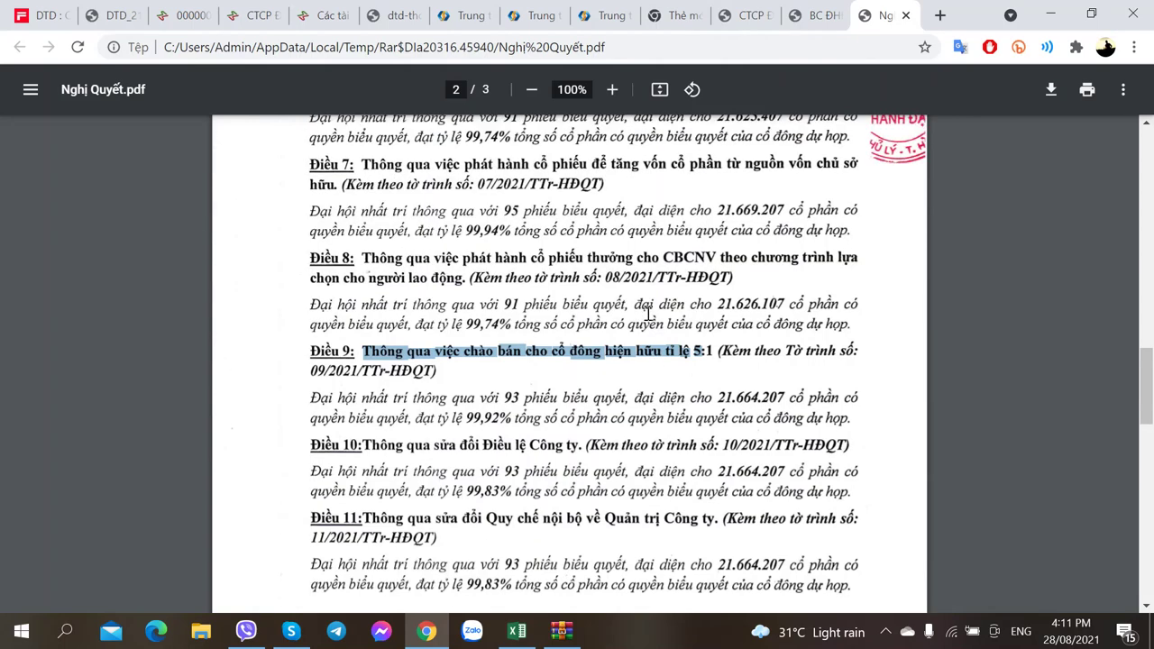
scroll(571, 332, up, 3)
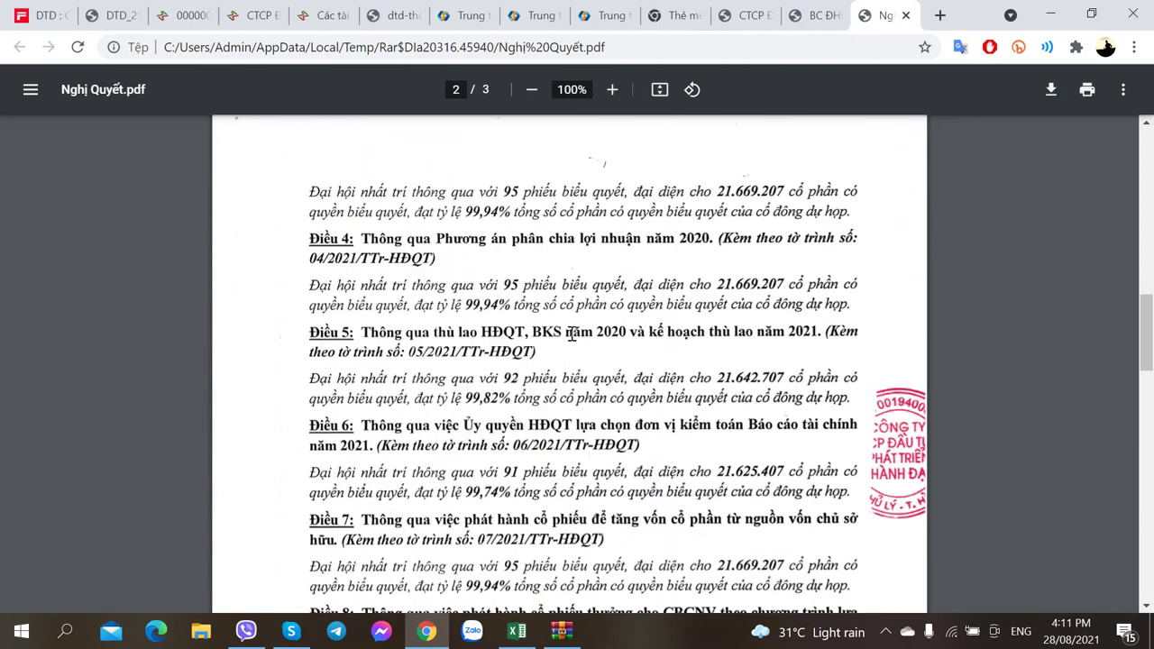
scroll(571, 334, down, 4)
drag(528, 349, 659, 347)
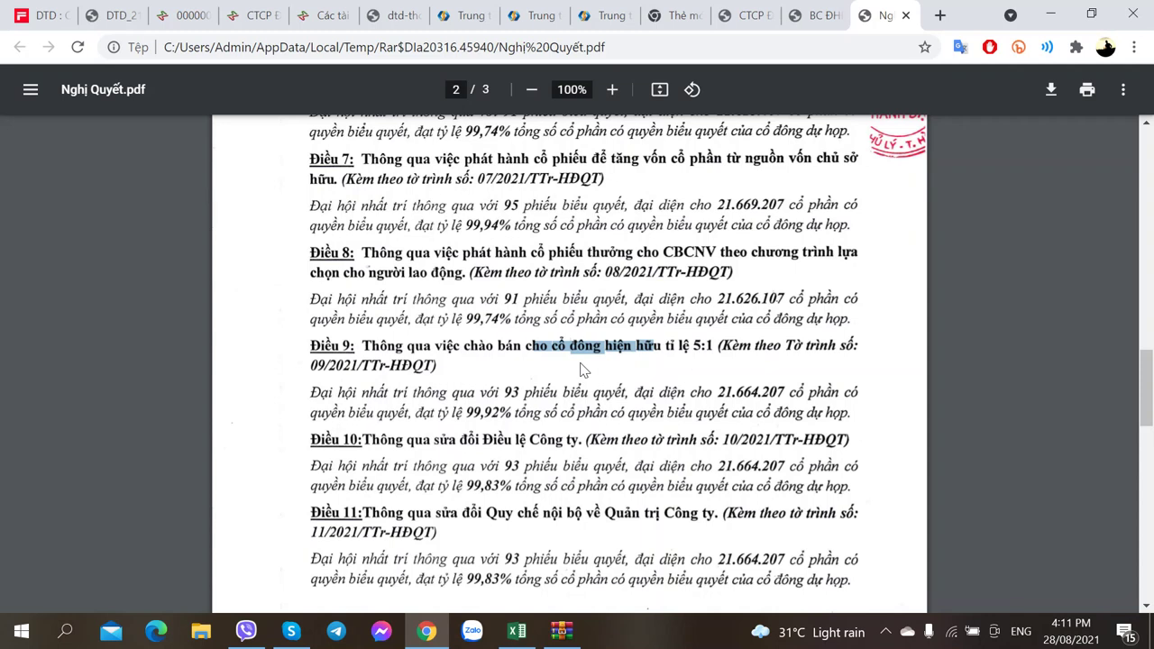
drag(582, 370, 579, 351)
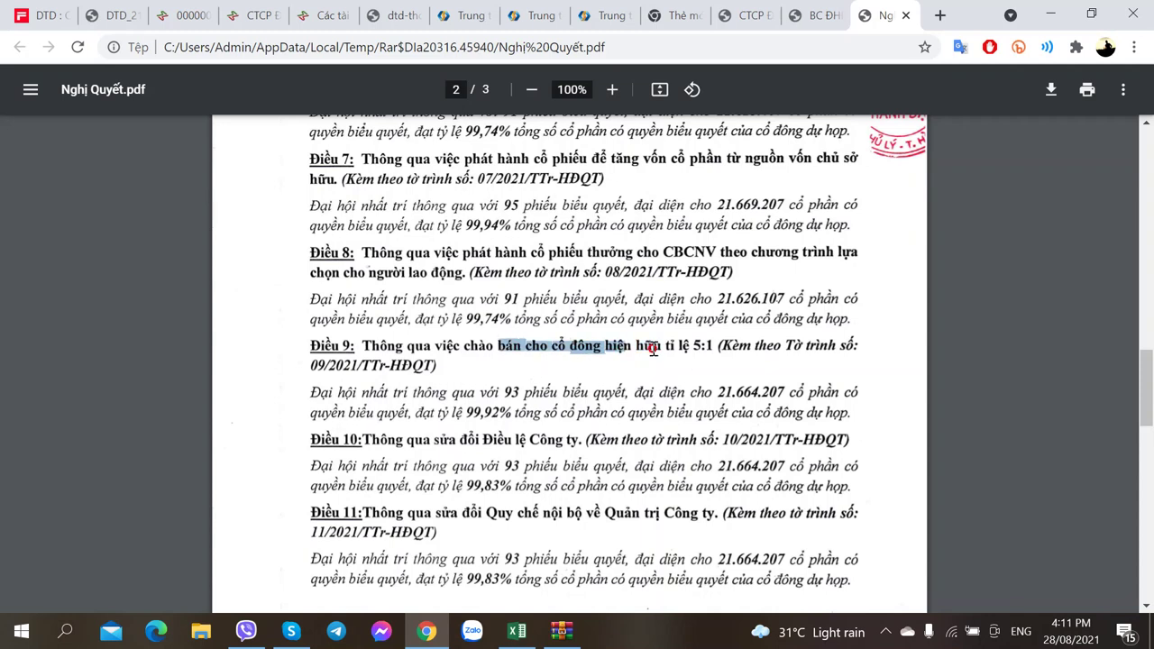
drag(720, 347, 439, 366)
scroll(409, 408, down, 3)
scroll(409, 407, down, 6)
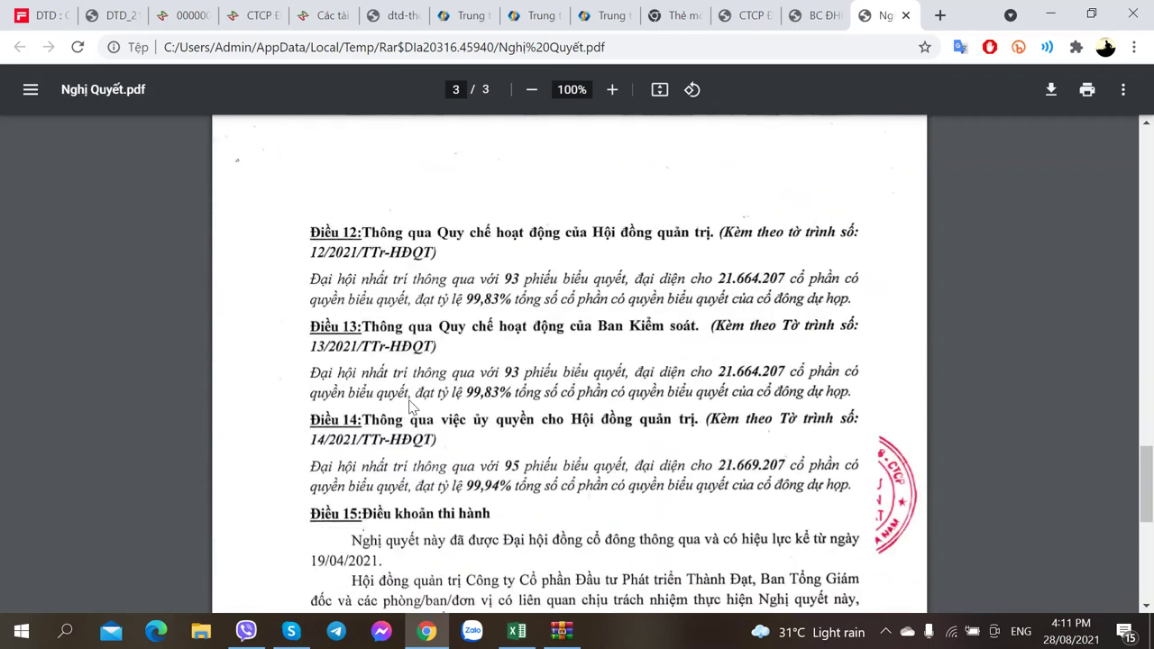
Step: Finish the resolution and bring up BC ĐHĐCĐ.pdf to examine the separate and consolidated 2020 results tables on page 1
scroll(408, 408, down, 2)
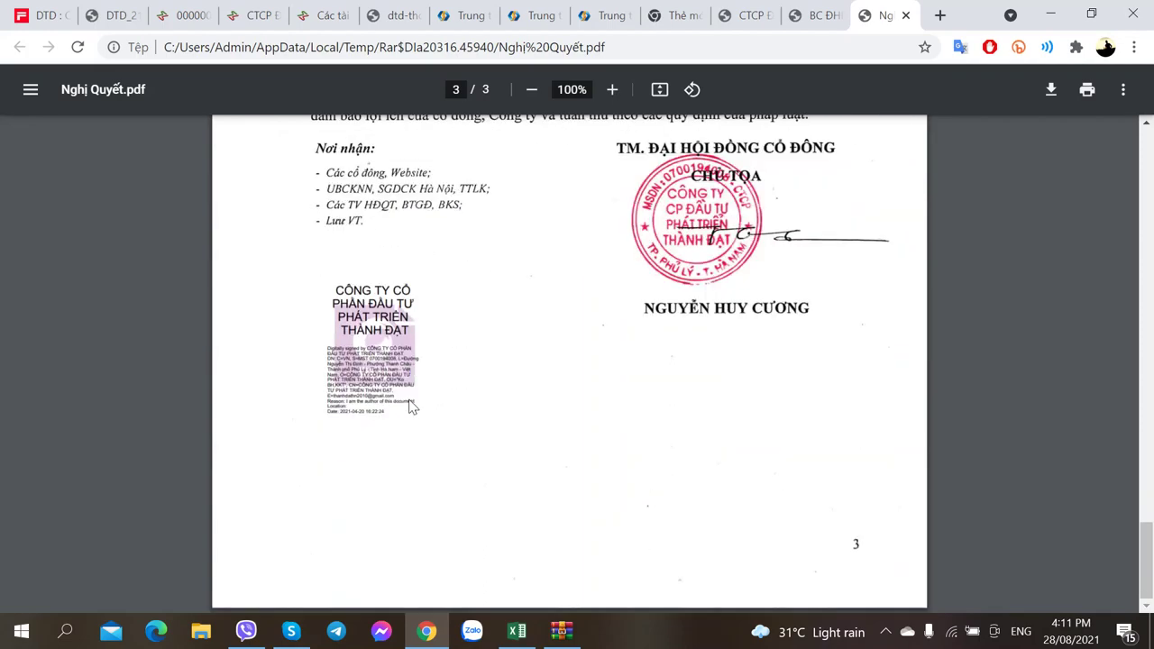
click(792, 7)
scroll(497, 341, down, 3)
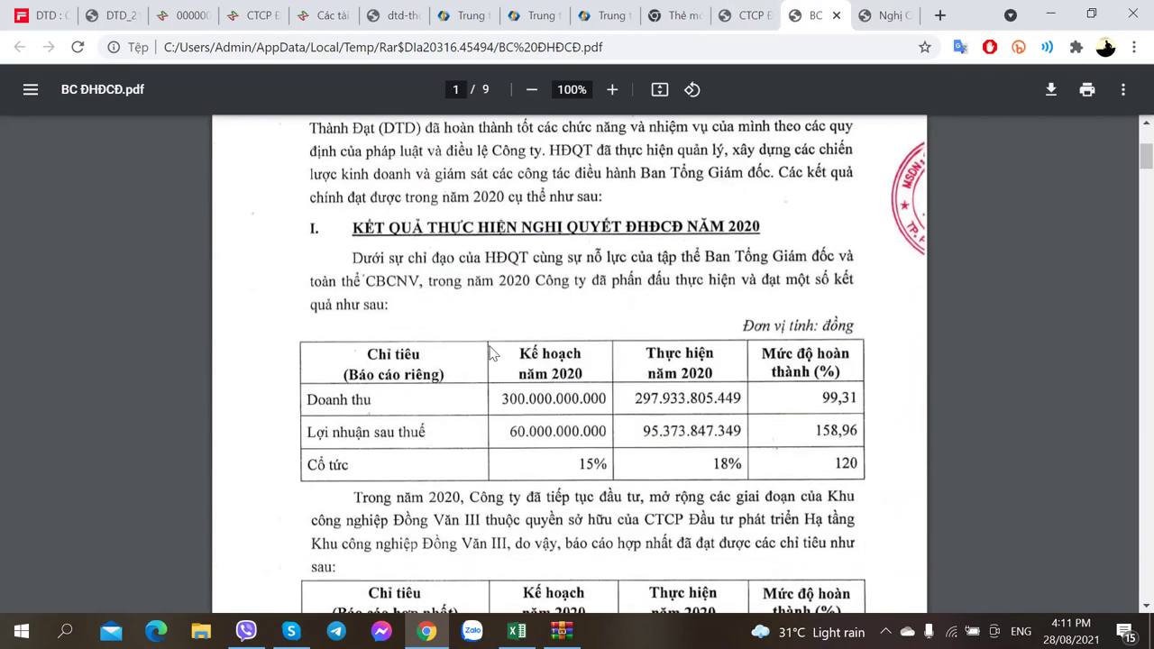
scroll(497, 341, down, 2)
scroll(492, 261, up, 2)
scroll(468, 316, down, 1)
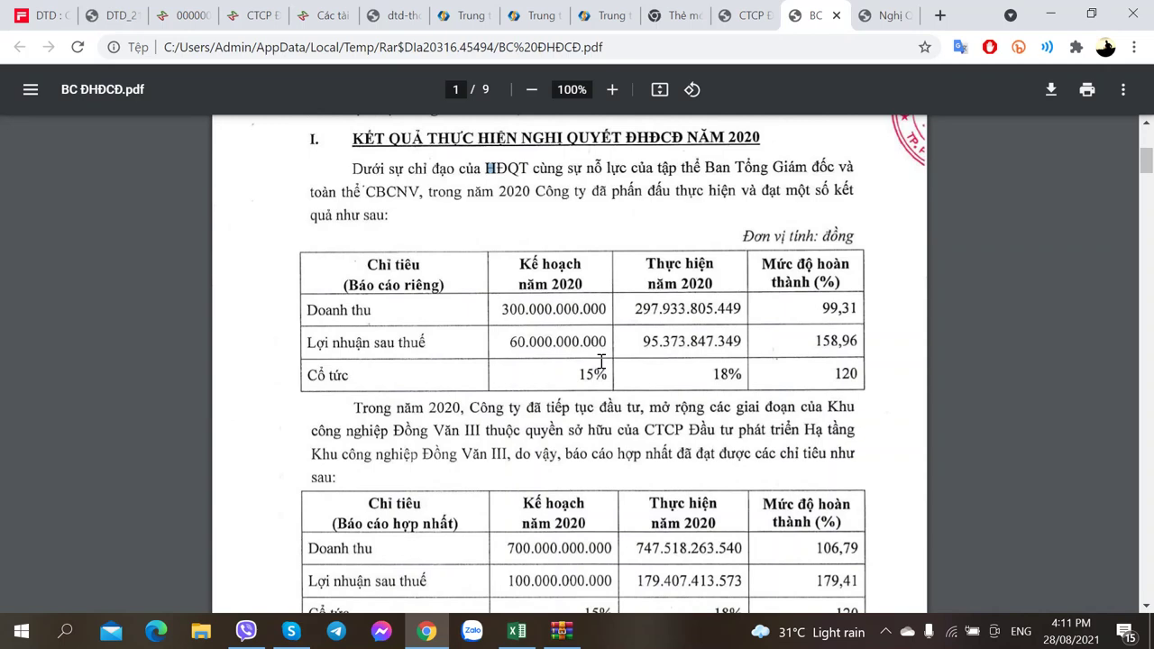
scroll(602, 361, down, 2)
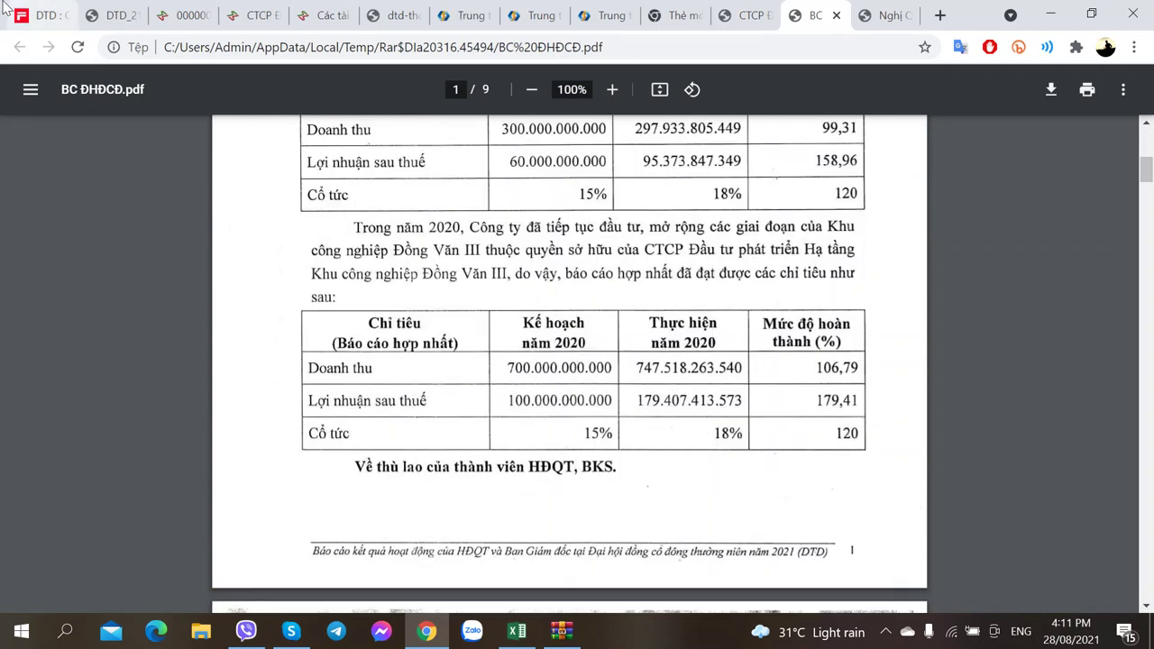
Step: Show DTD's yearly financial figures on CafeF, highlight the parent company's 2020 after-tax profit, and check it against the Excel sheet
click(40, 15)
scroll(237, 379, down, 5)
scroll(237, 379, down, 5)
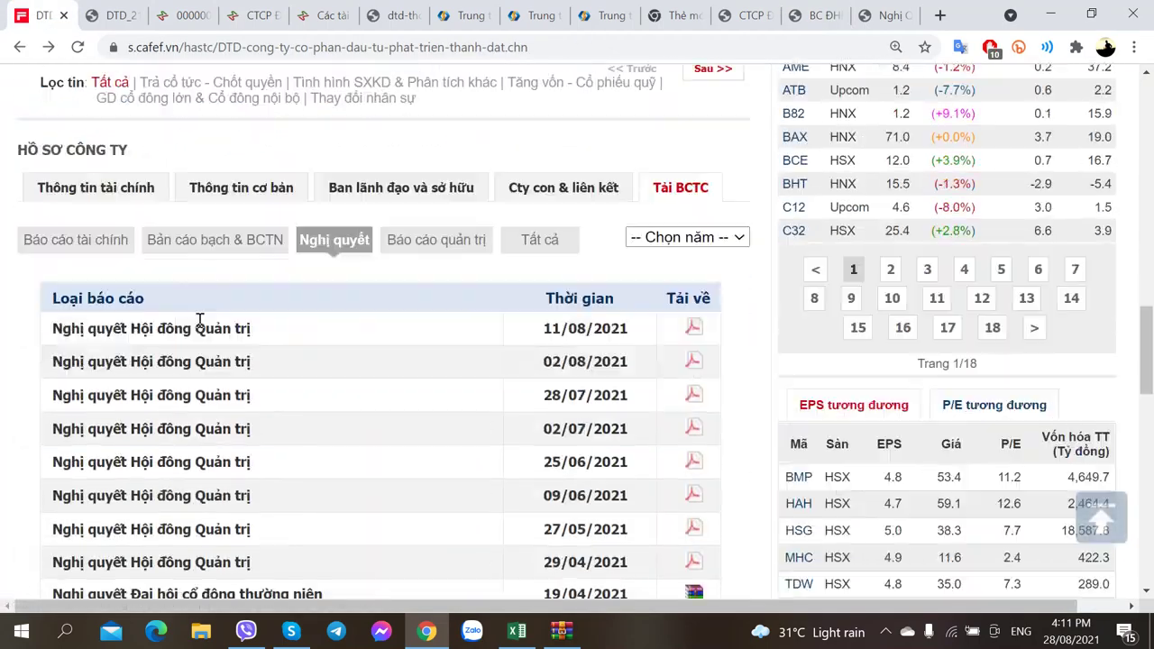
click(96, 151)
click(112, 192)
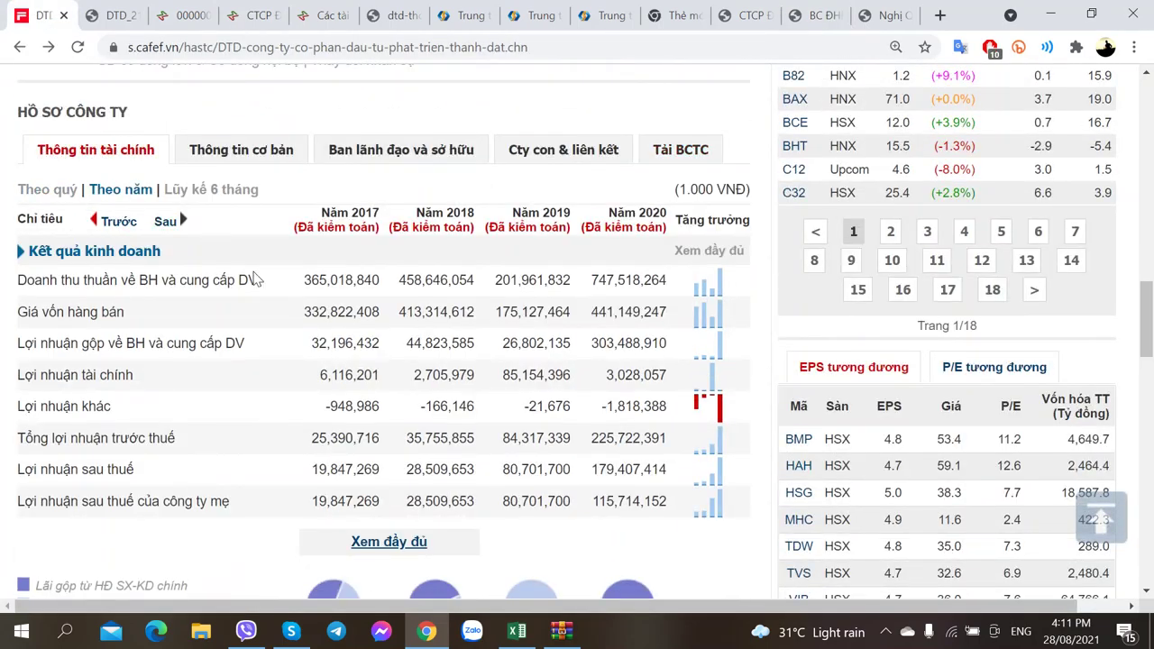
drag(592, 470, 644, 502)
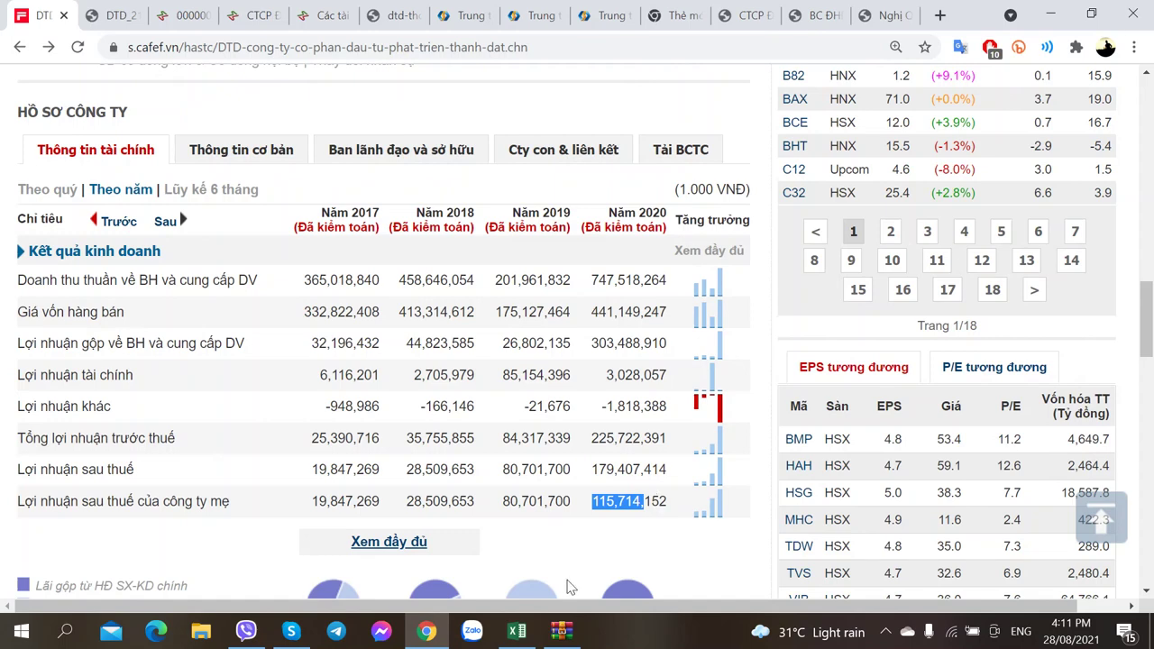
click(516, 631)
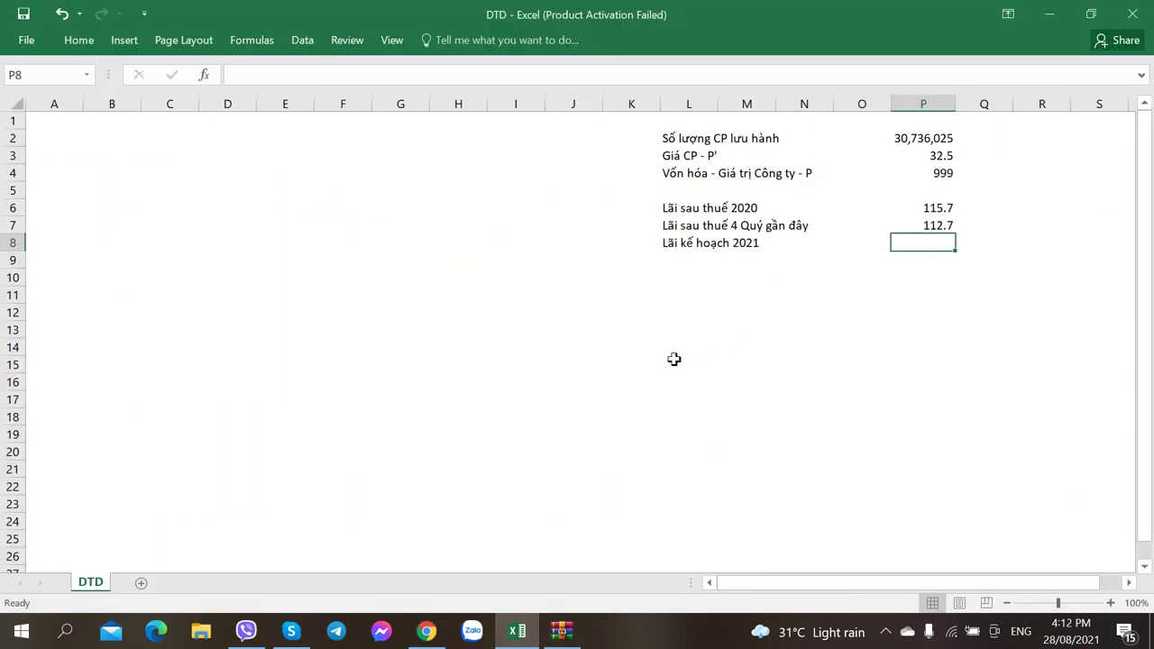
Step: Switch back to Chrome and read BC ĐHĐCĐ.pdf from page 1 to the 2021 plan targets table on page 8
click(427, 631)
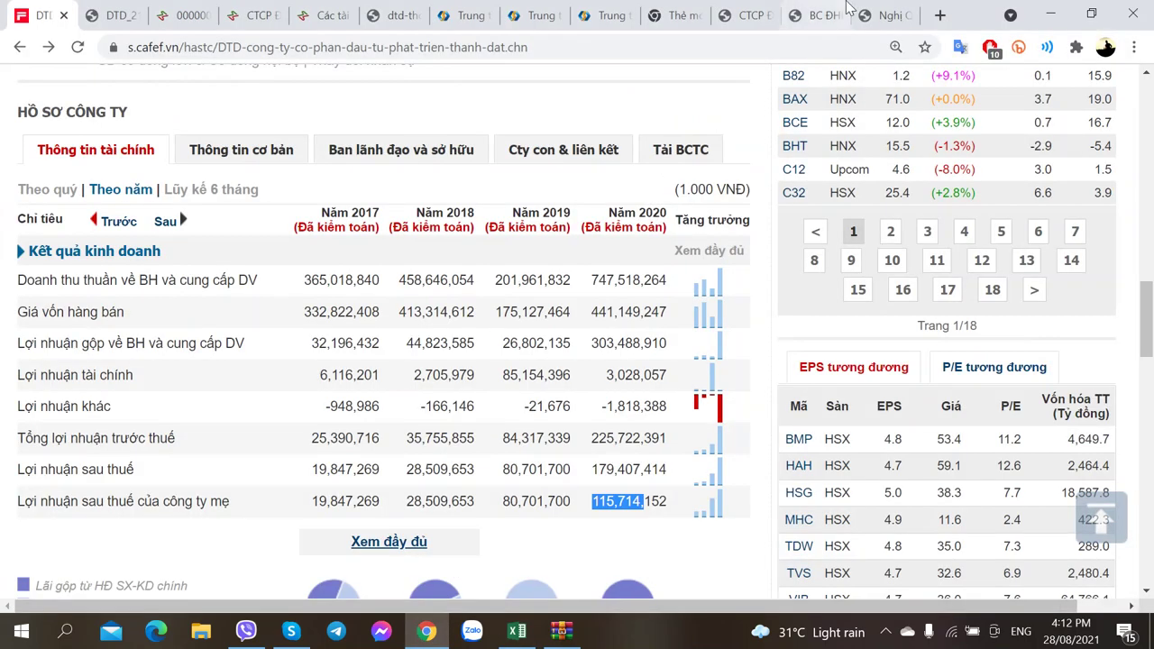
click(821, 14)
scroll(686, 287, down, 1)
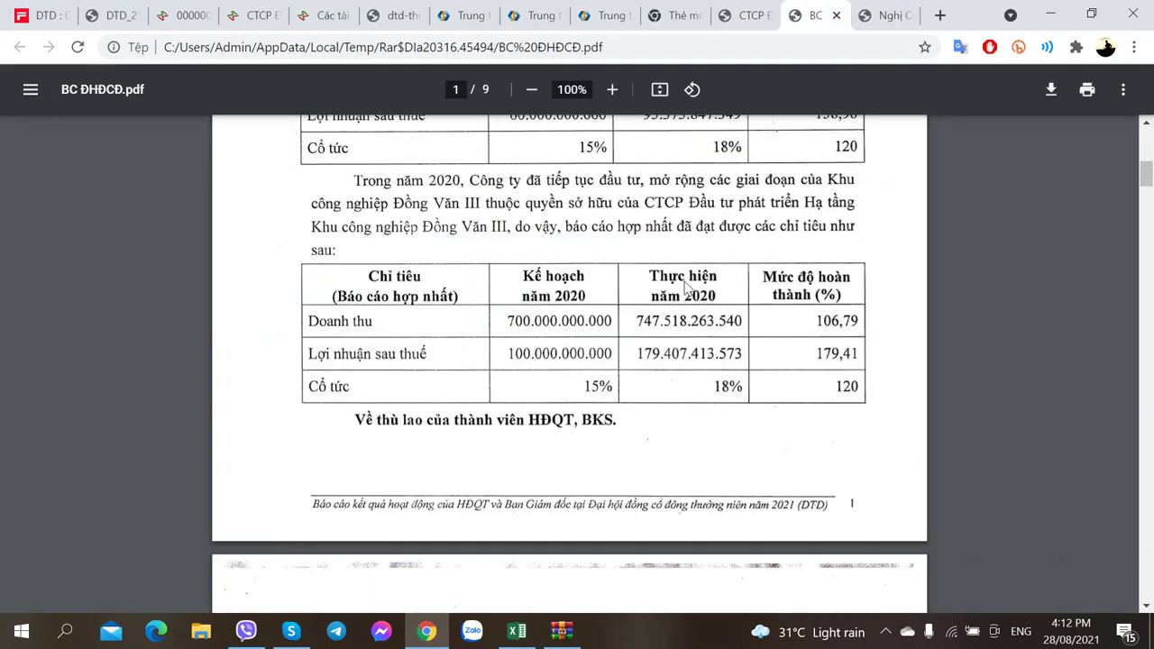
scroll(686, 287, down, 10)
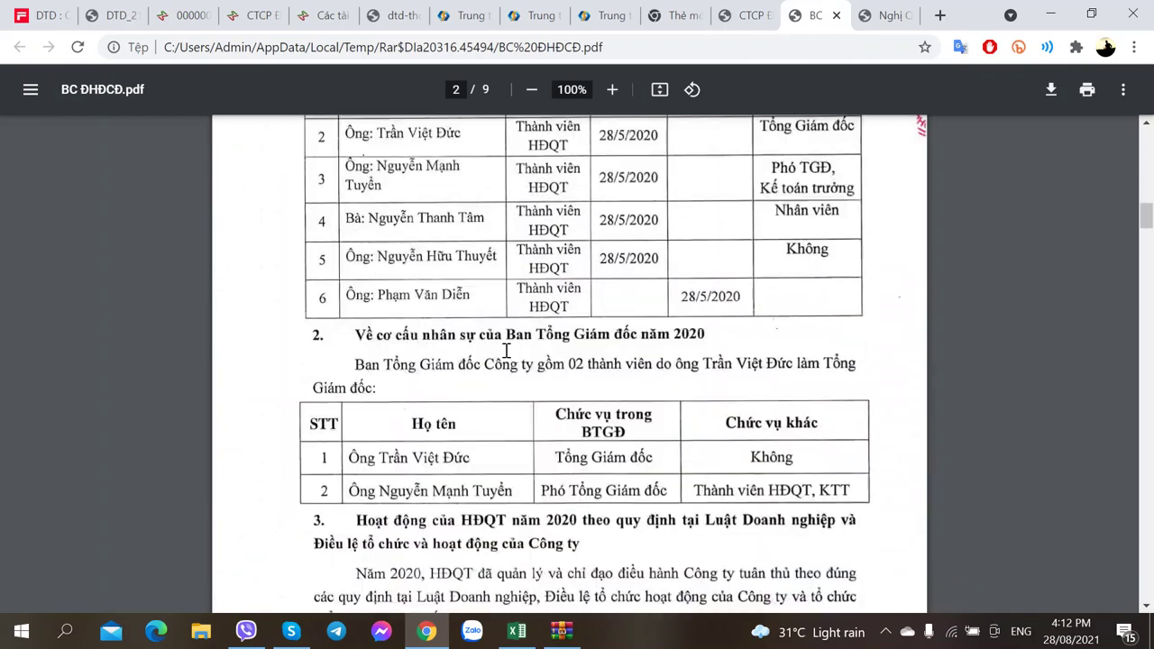
scroll(507, 350, down, 10)
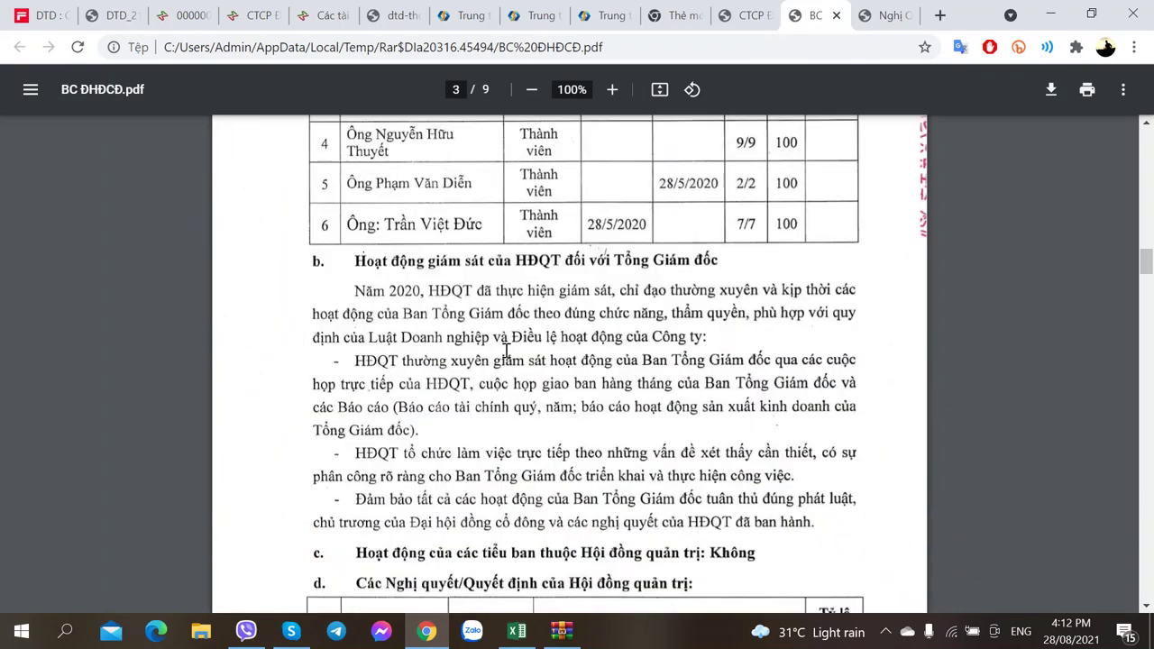
scroll(507, 350, down, 15)
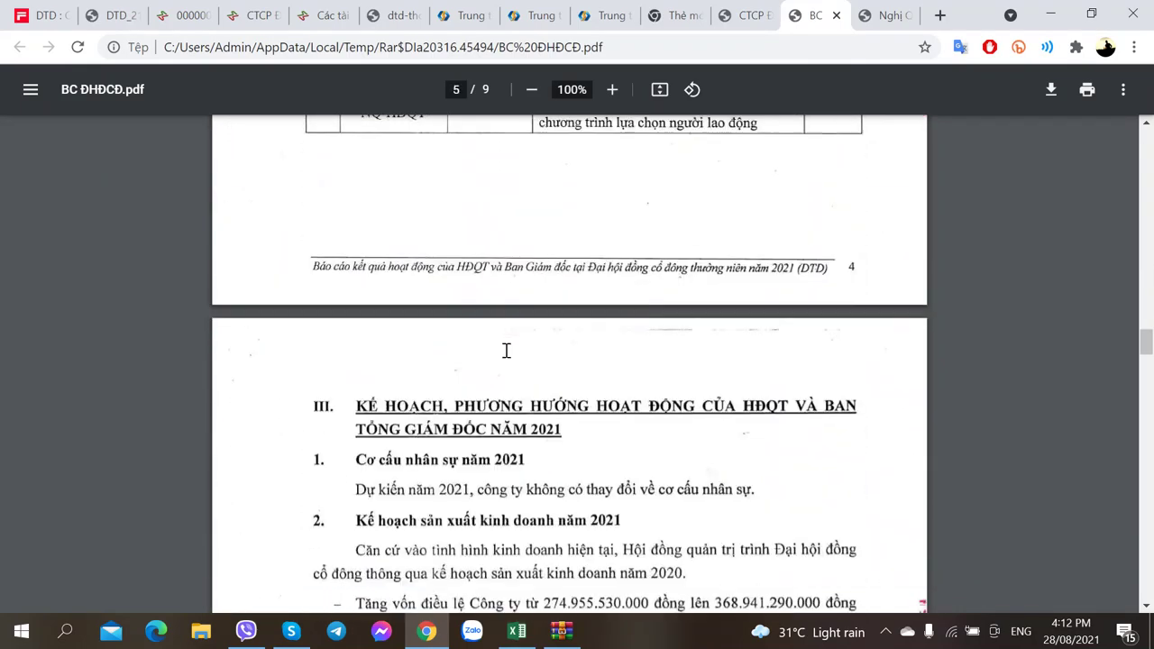
scroll(507, 350, down, 6)
scroll(507, 350, up, 4)
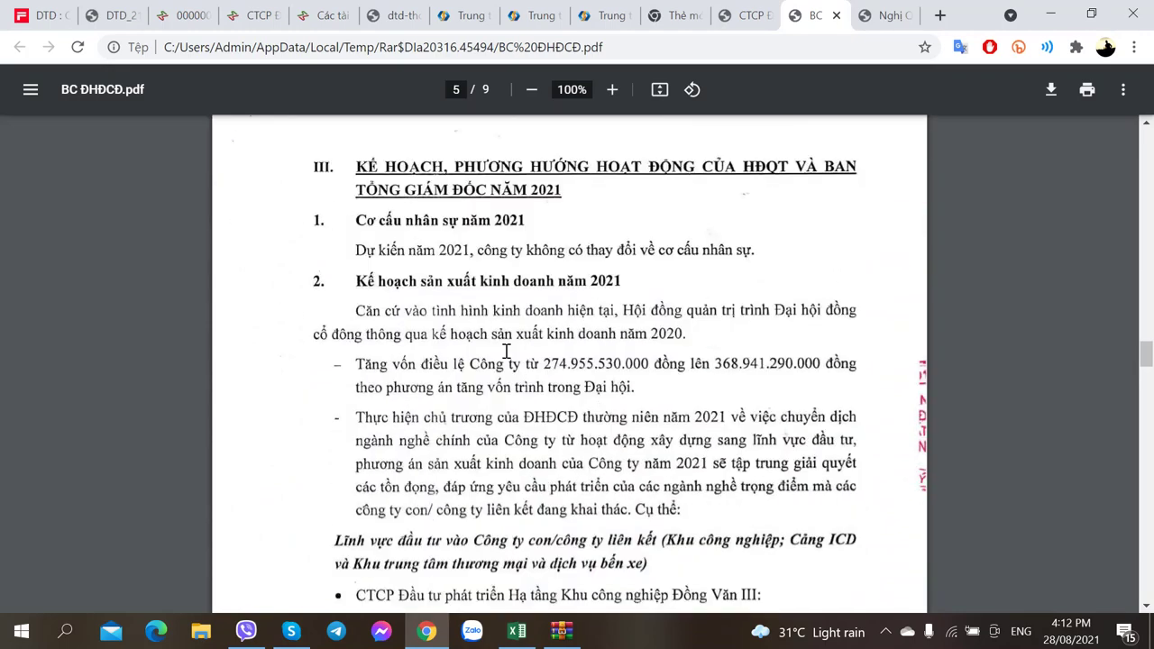
scroll(507, 350, down, 5)
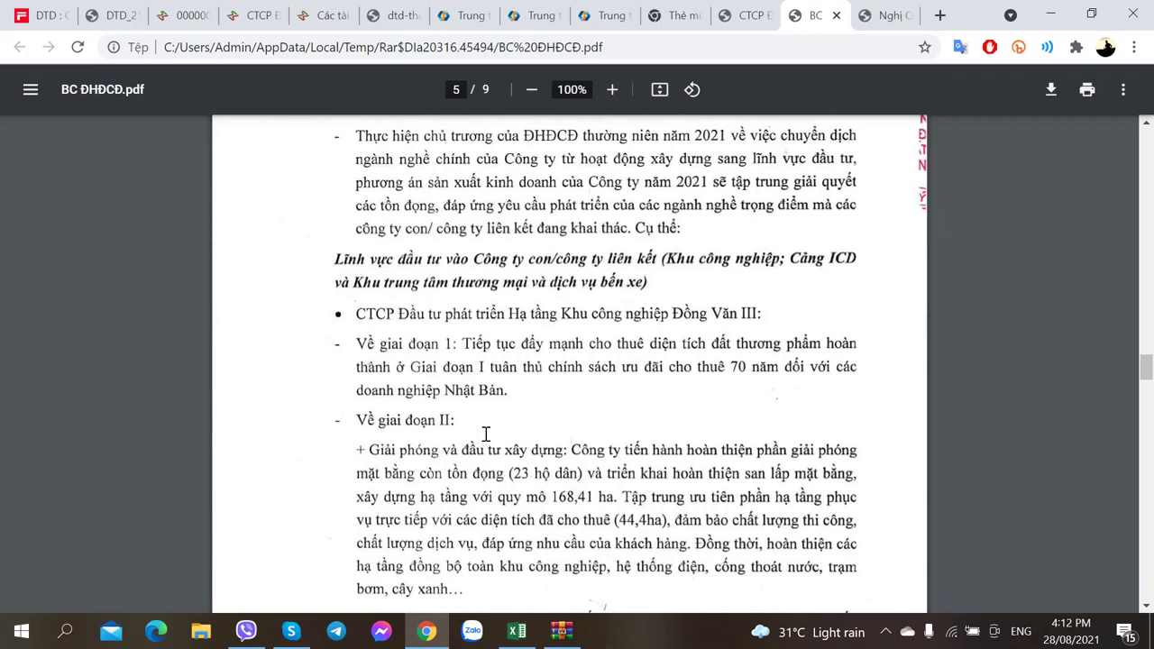
scroll(485, 435, down, 10)
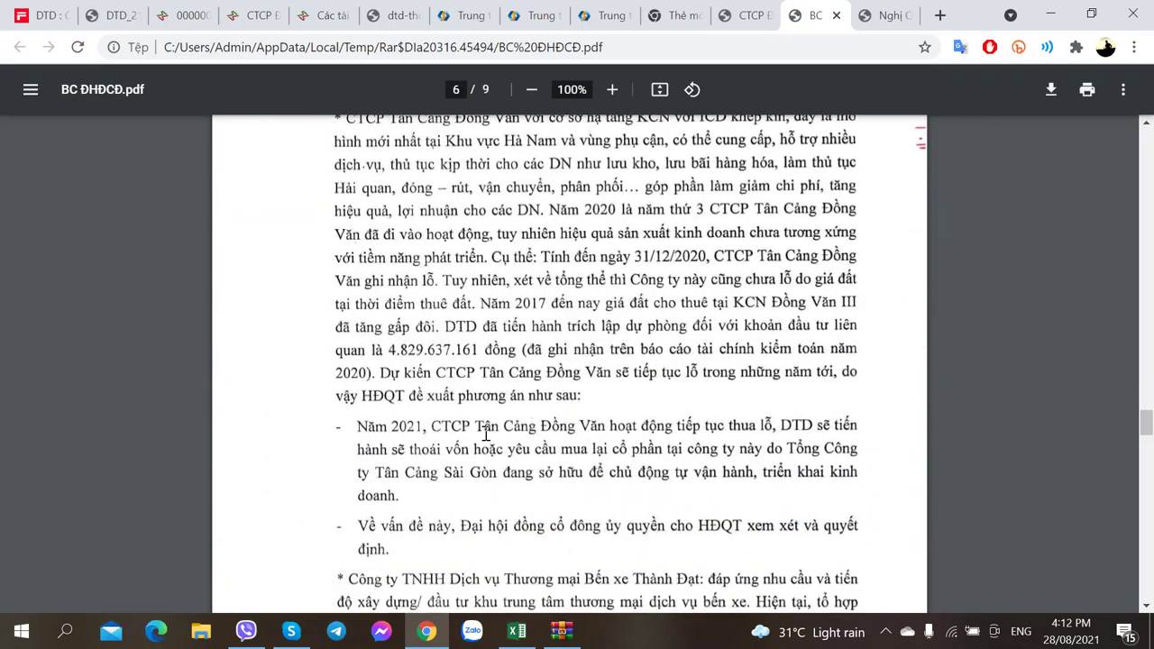
scroll(486, 435, down, 12)
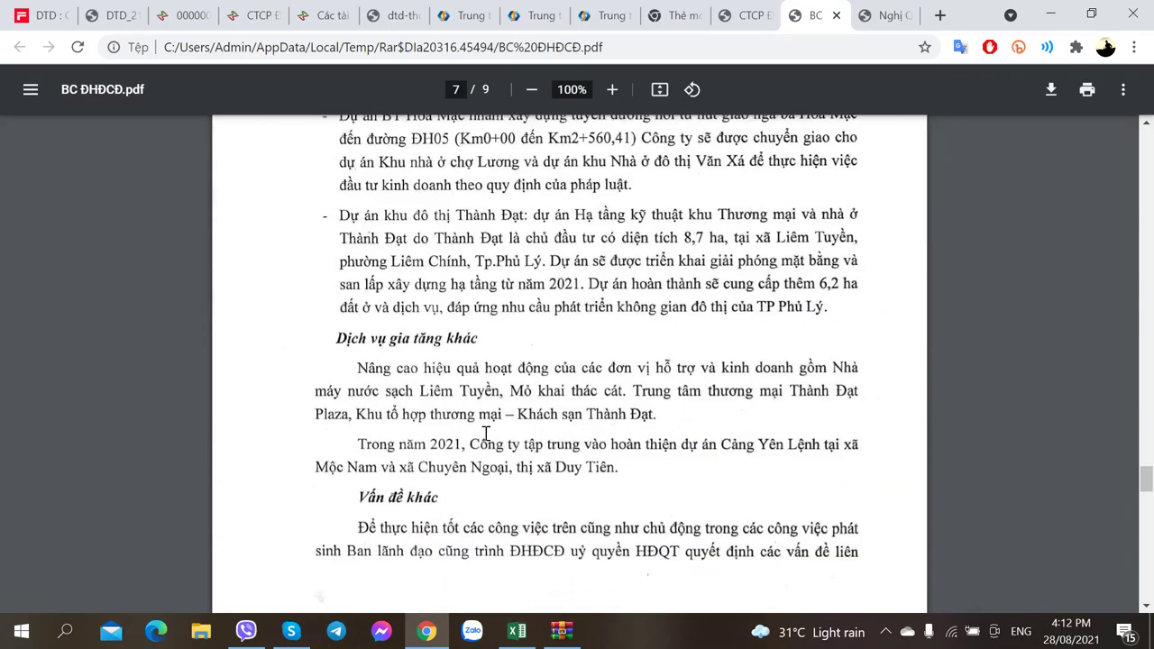
scroll(485, 435, down, 10)
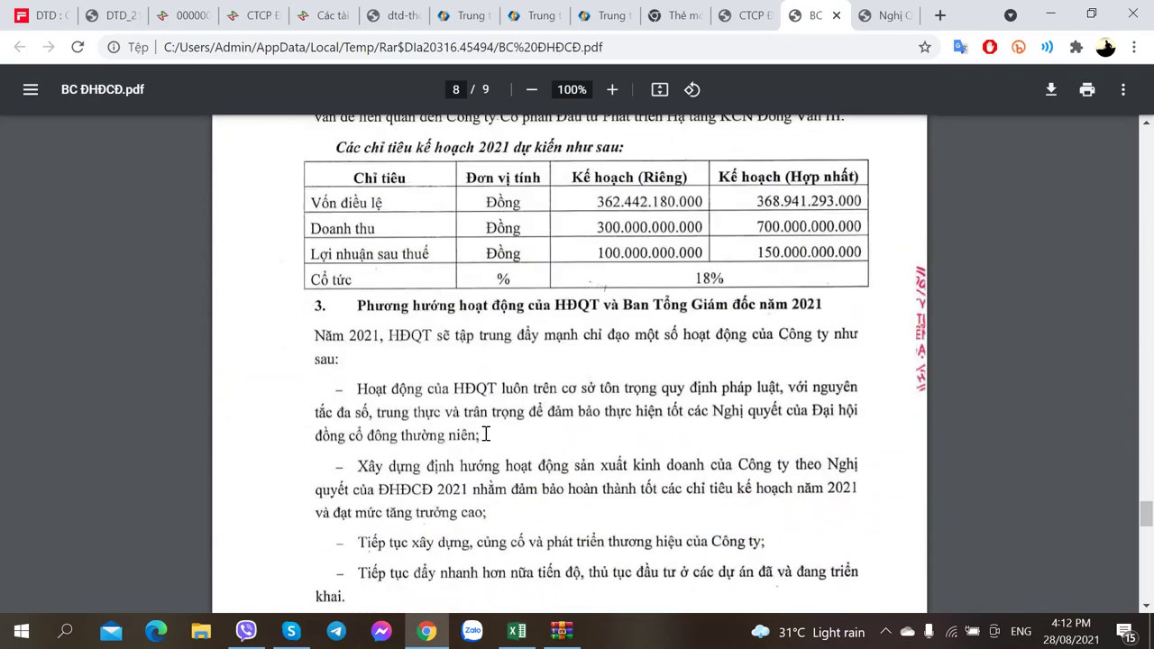
Step: Examine the 2021 plan targets table and highlight the consolidated after-tax profit target
scroll(485, 435, up, 2)
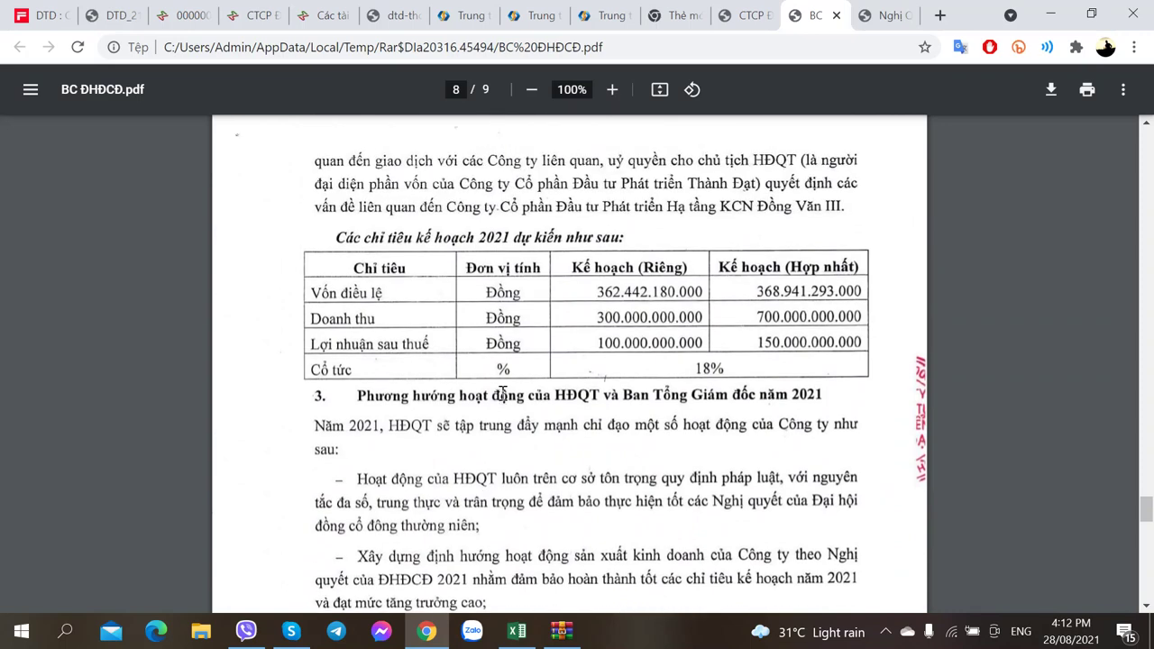
ctrl+scroll(504, 391, up, 2)
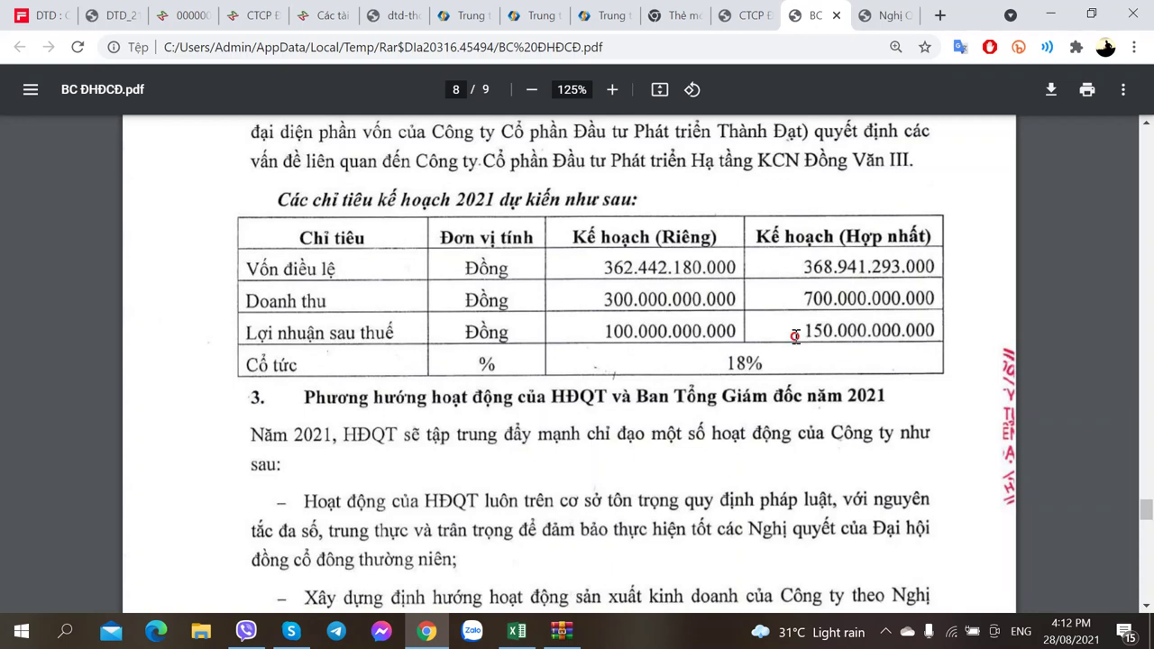
drag(795, 337, 882, 341)
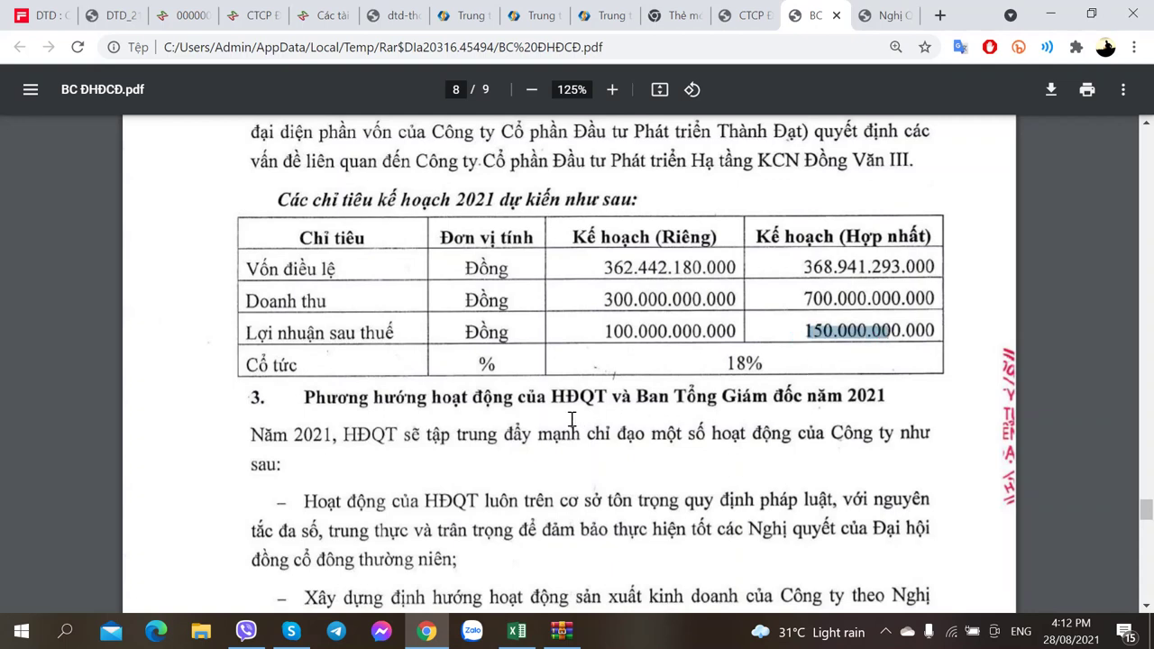
click(467, 367)
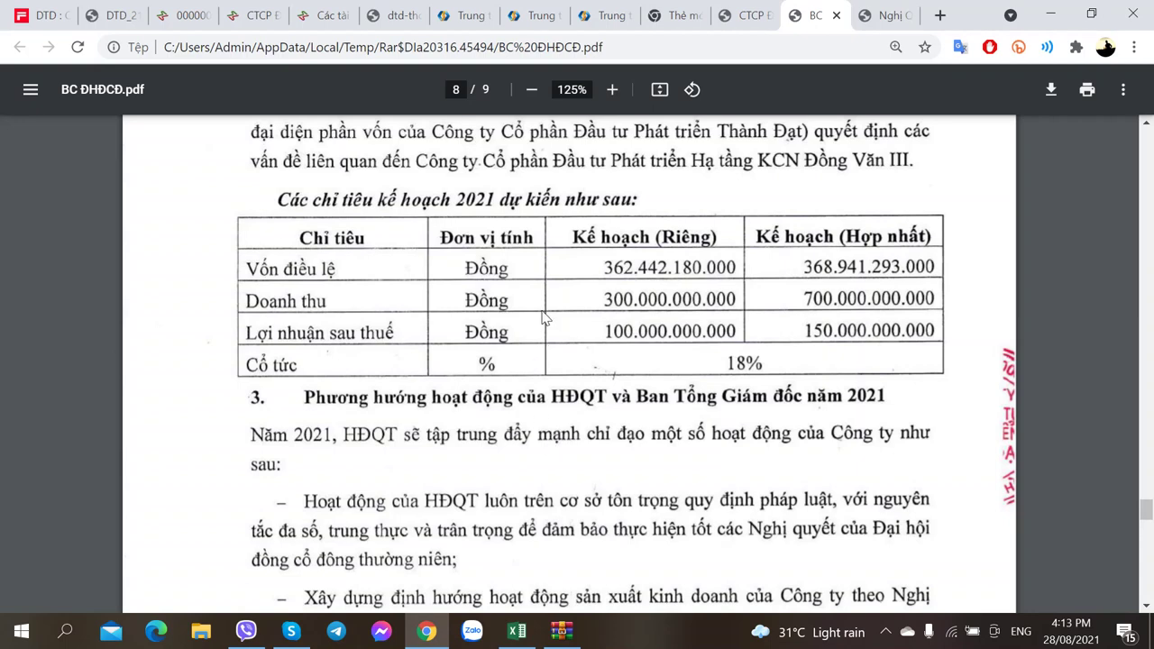
Step: Switch to Excel and enter =150*(115.7/179.4) in P8 for the planned 2021 profit, consulting CafeF for the 2020 after-tax profits
click(527, 634)
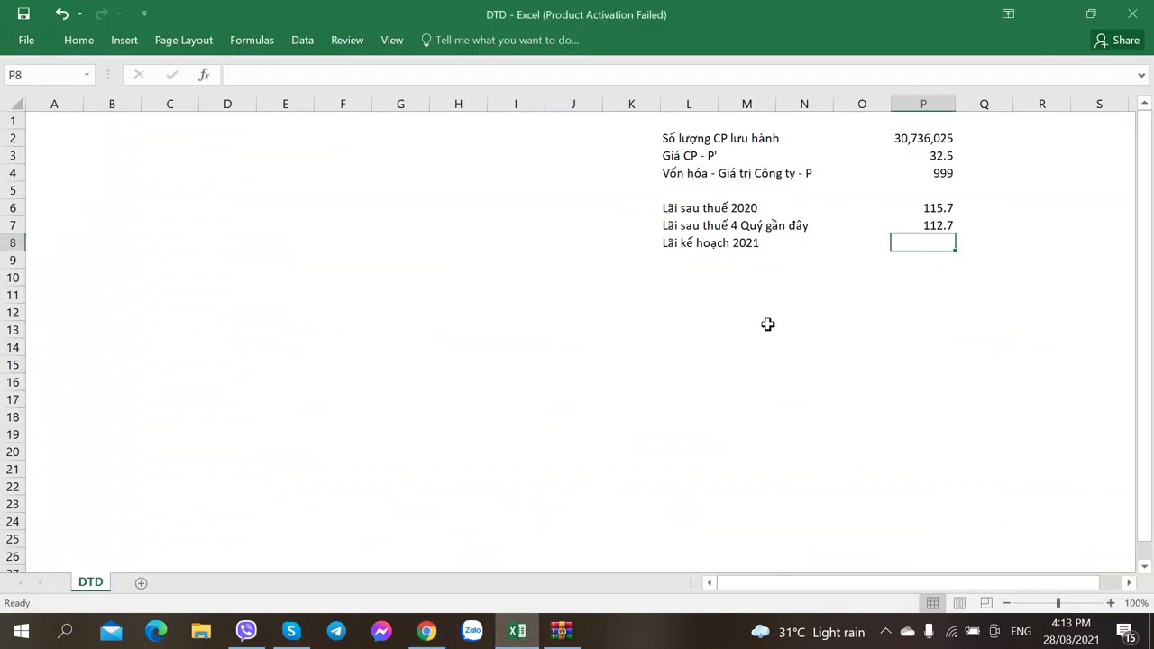
text(=150*()
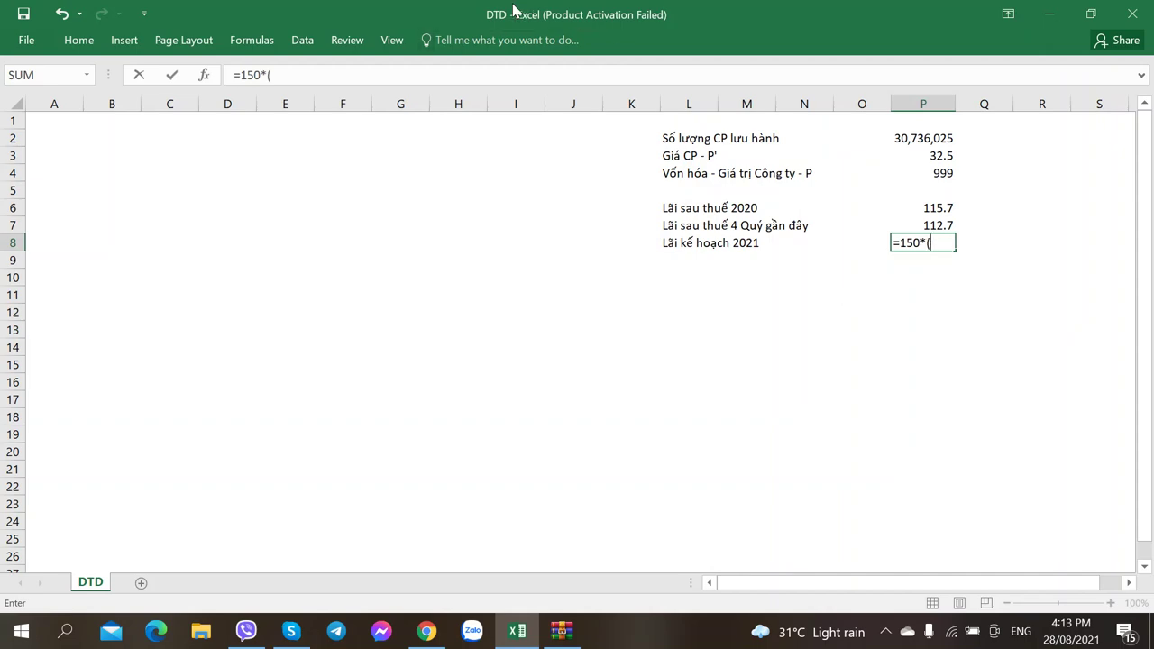
key(alt+Tab)
key(ctrl+1)
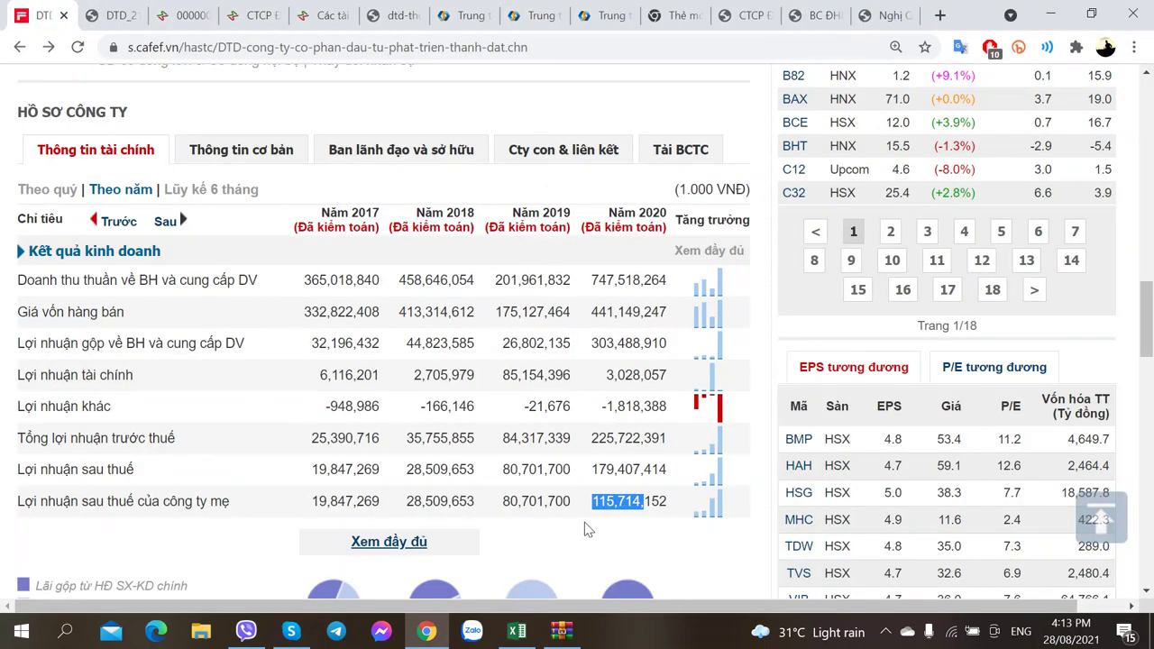
key(alt+Tab)
text(1)
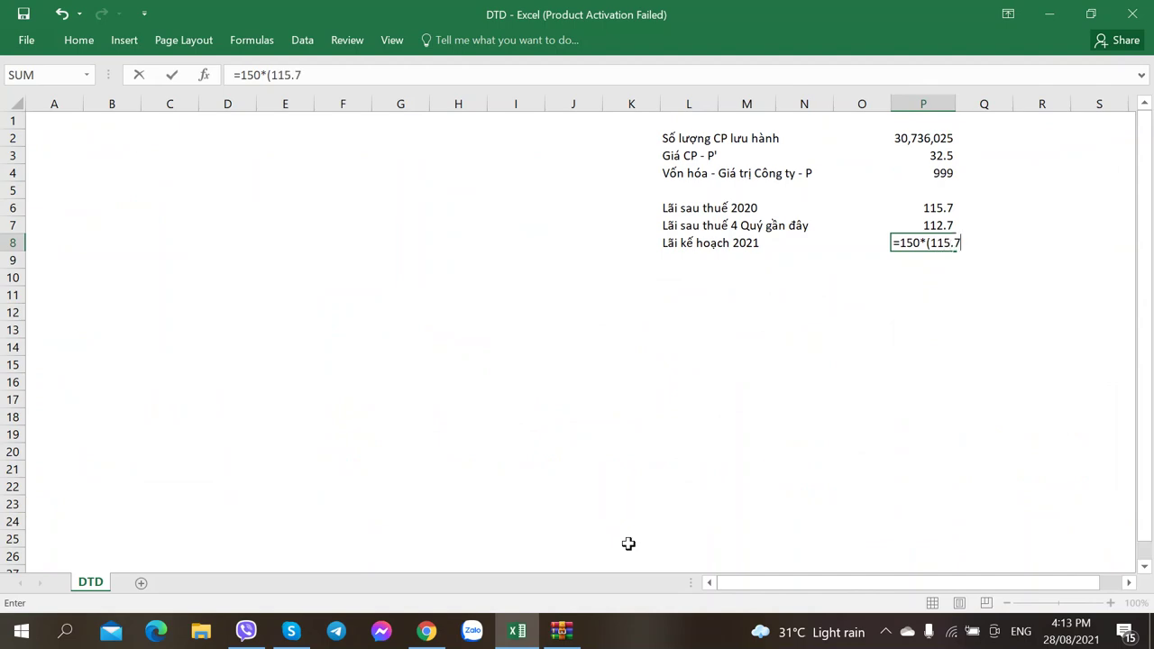
text(15.7)
key(alt+Tab)
key(alt+Tab)
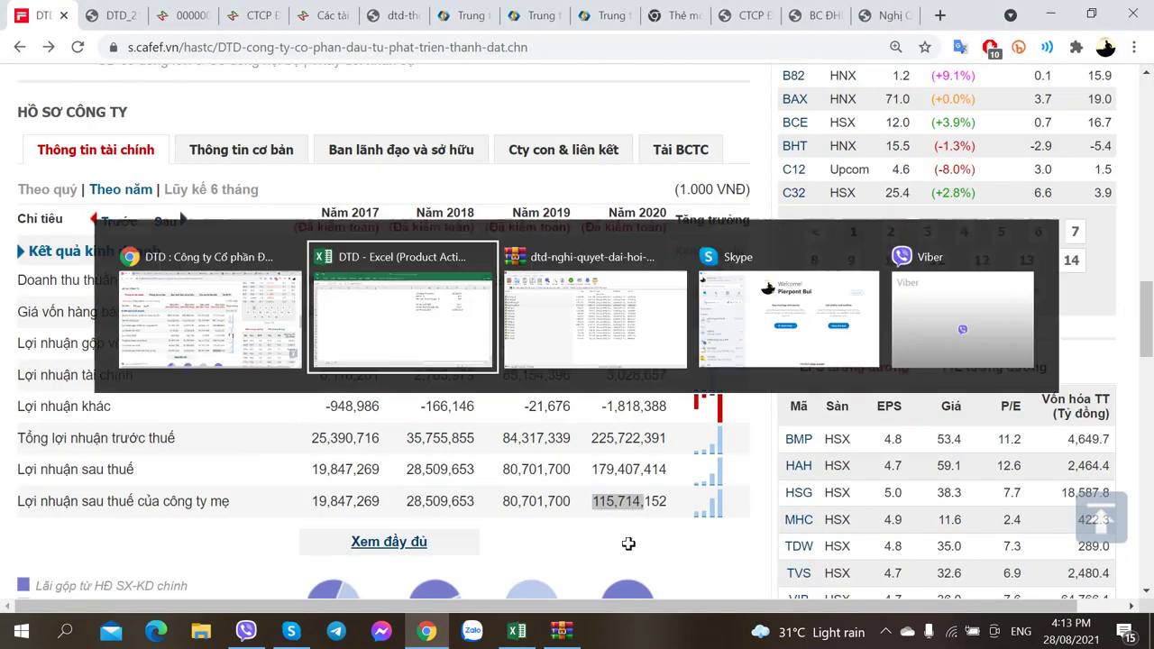
text(/179.4))
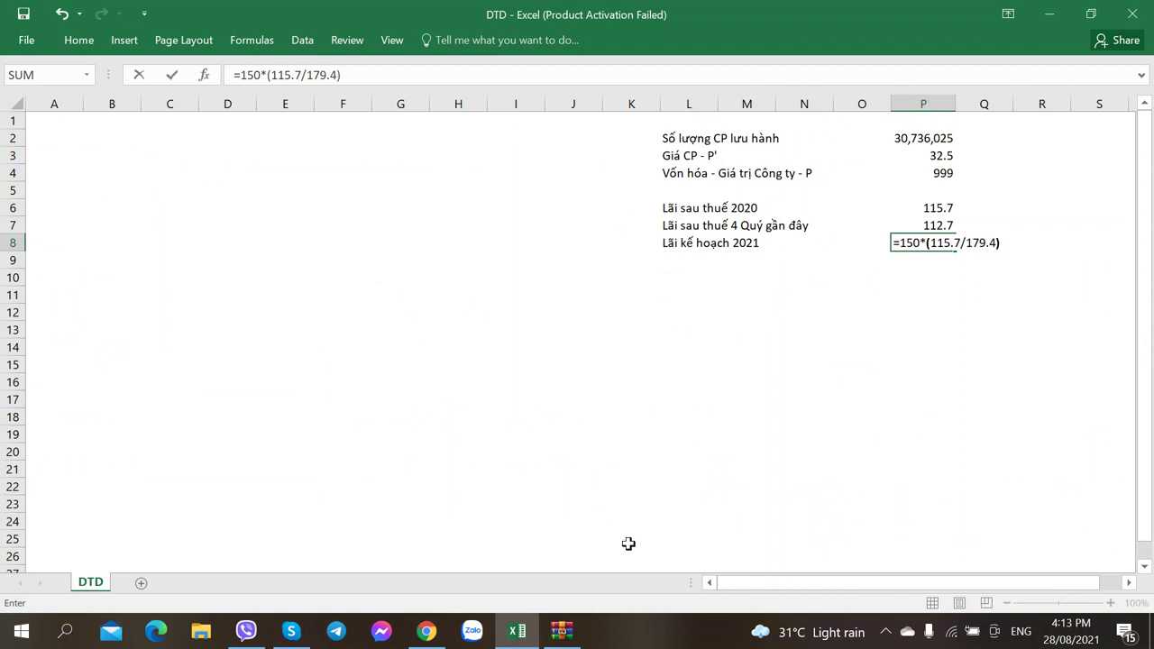
key(Return)
key(Up)
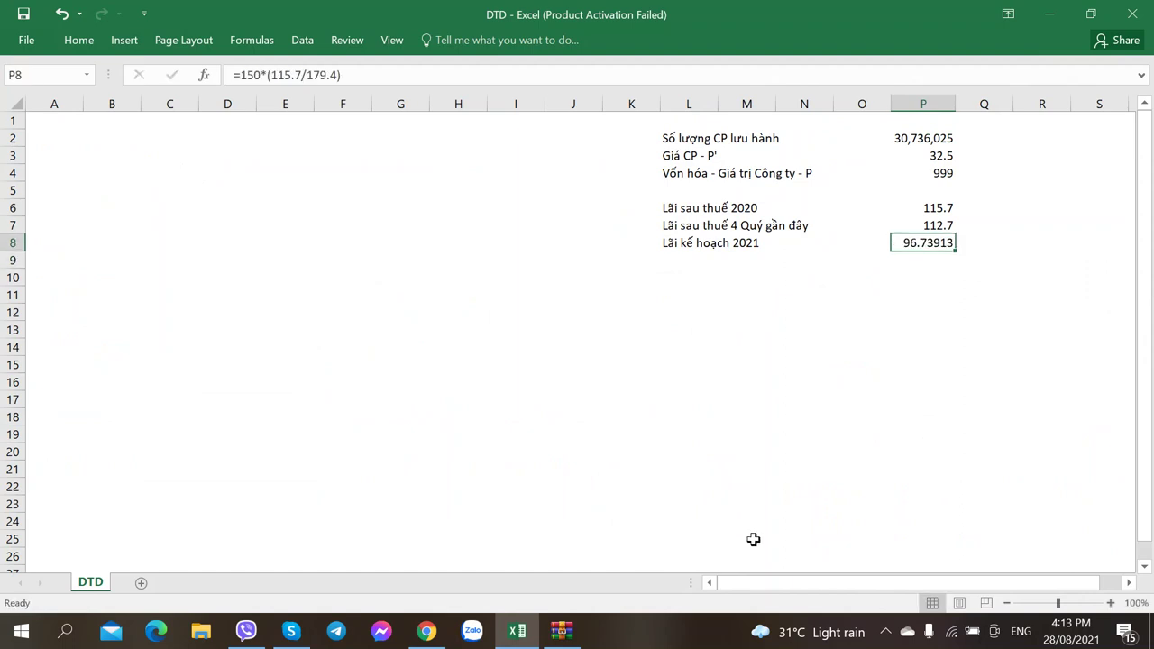
Step: Format the planned 2021 profit in P8 to show one decimal place
click(79, 41)
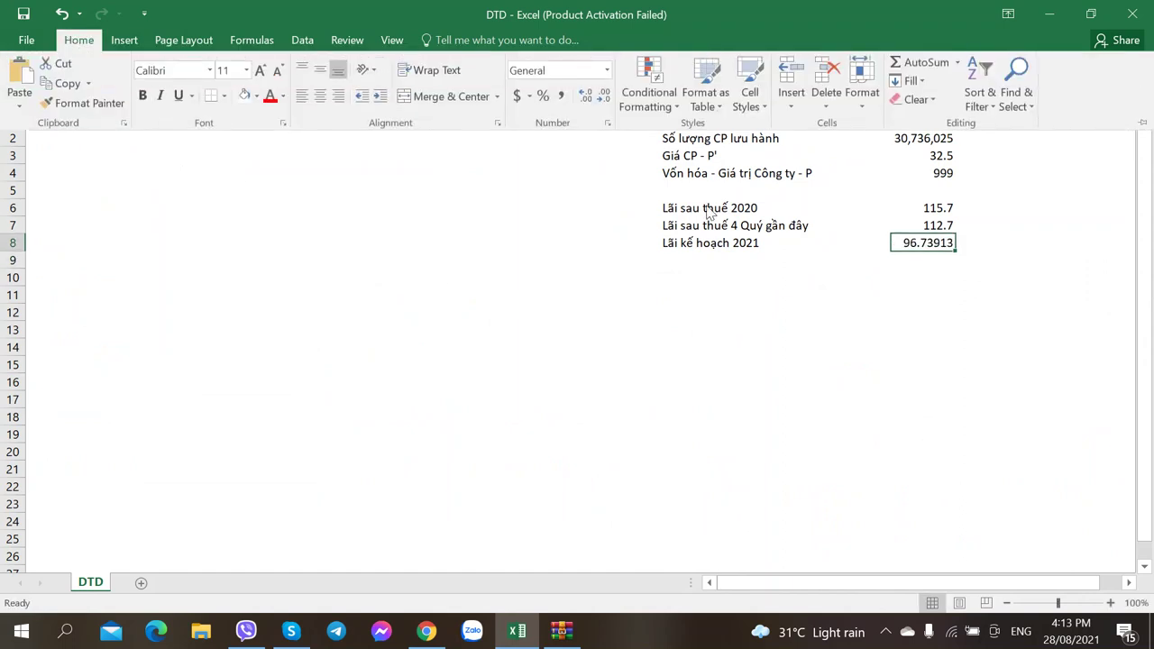
click(604, 96)
click(604, 96)
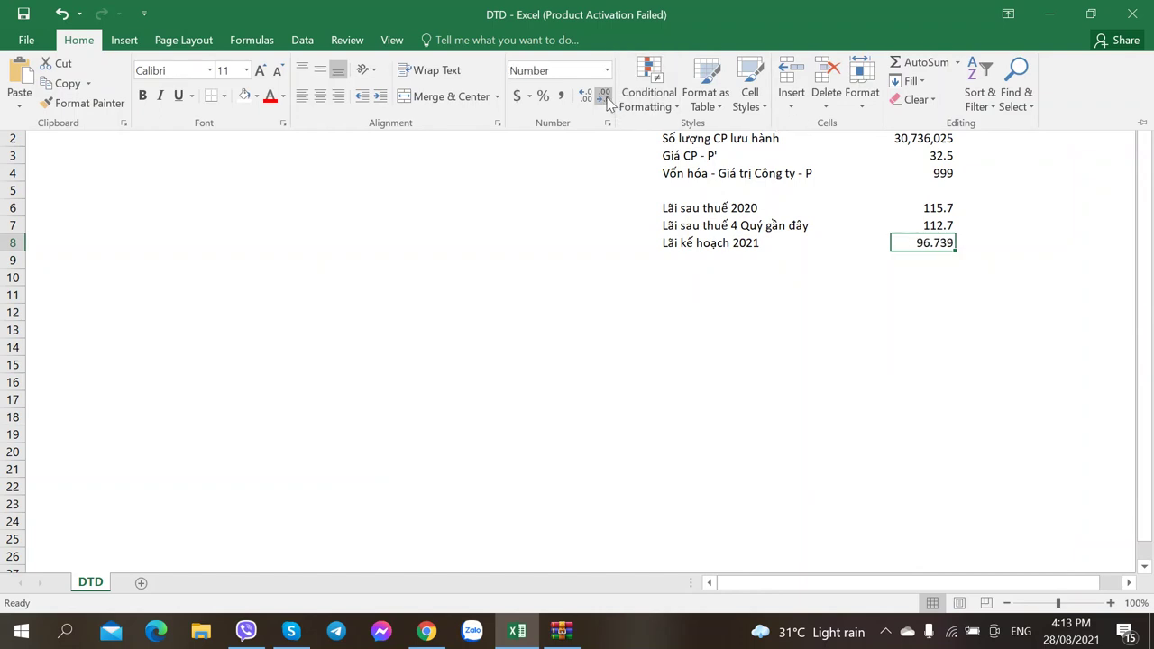
click(604, 96)
click(605, 97)
click(806, 322)
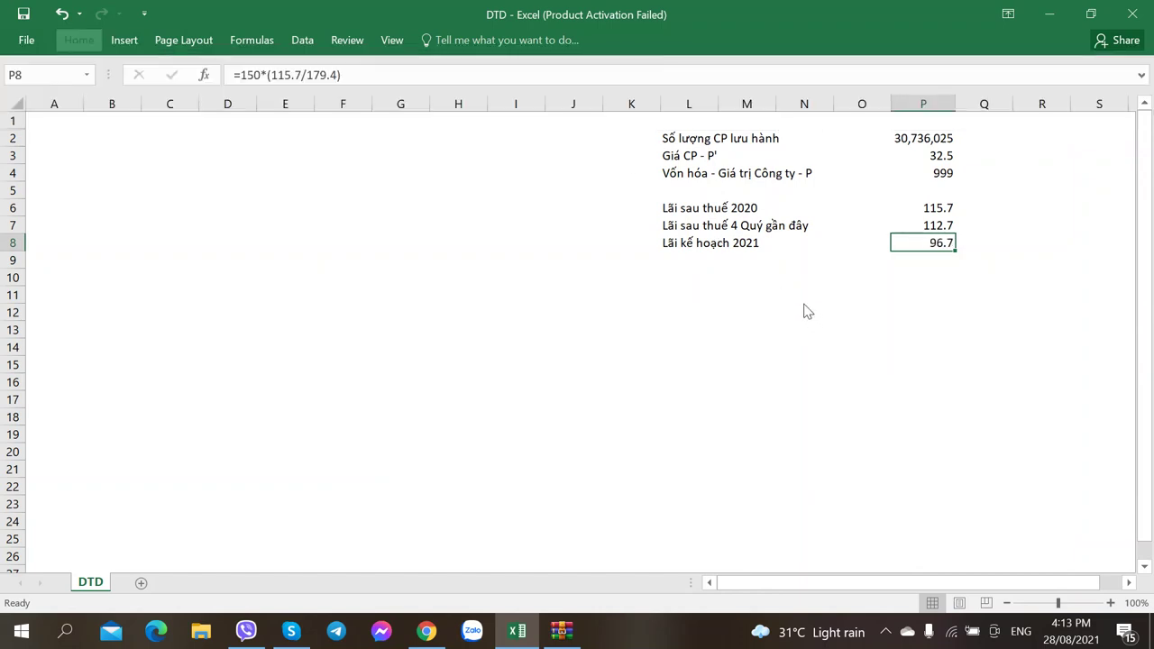
Step: Review the share price, market capitalisation and planned 2021 profit cells and their formulas in column P
click(708, 268)
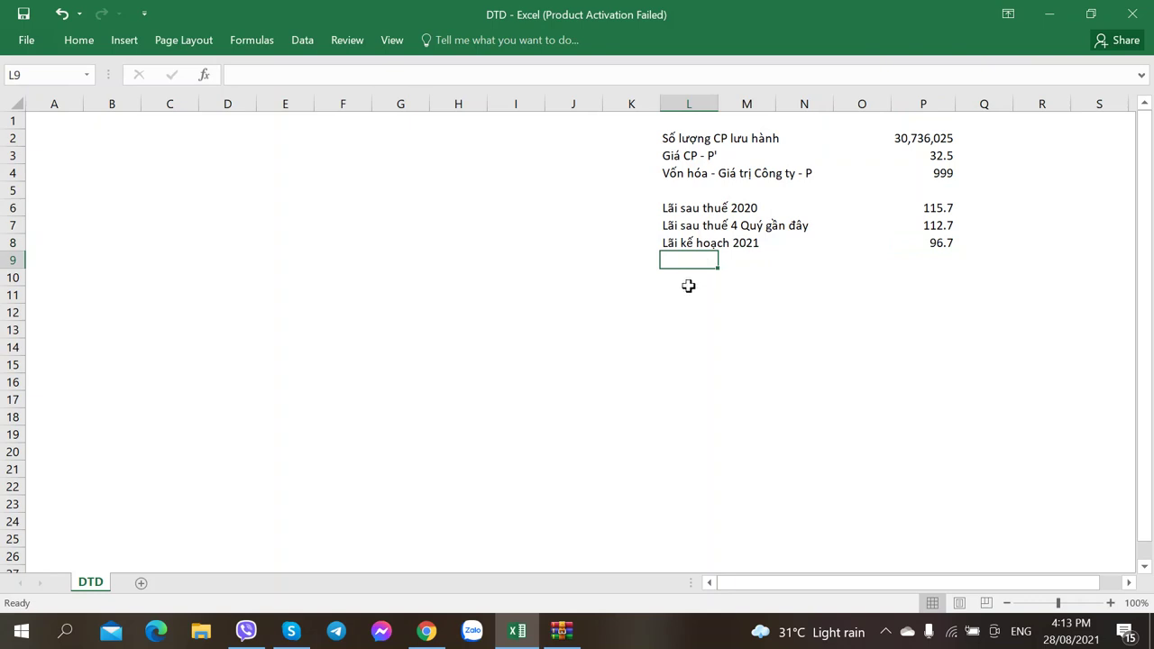
click(703, 294)
click(945, 242)
click(939, 172)
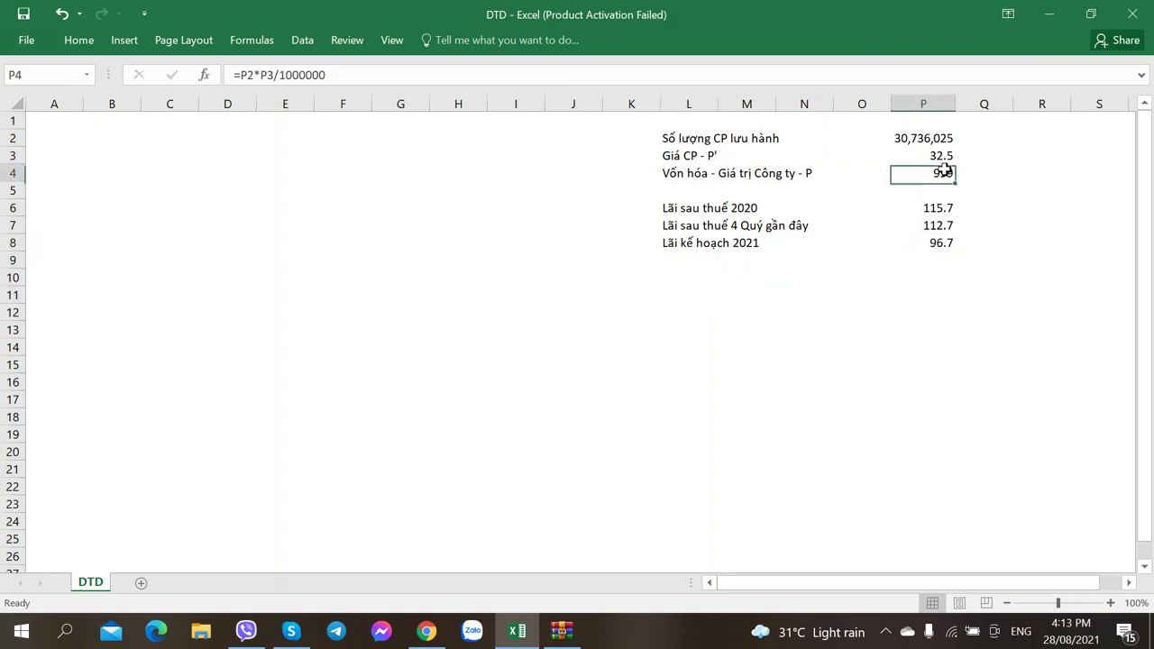
click(940, 244)
click(946, 156)
click(941, 173)
click(938, 230)
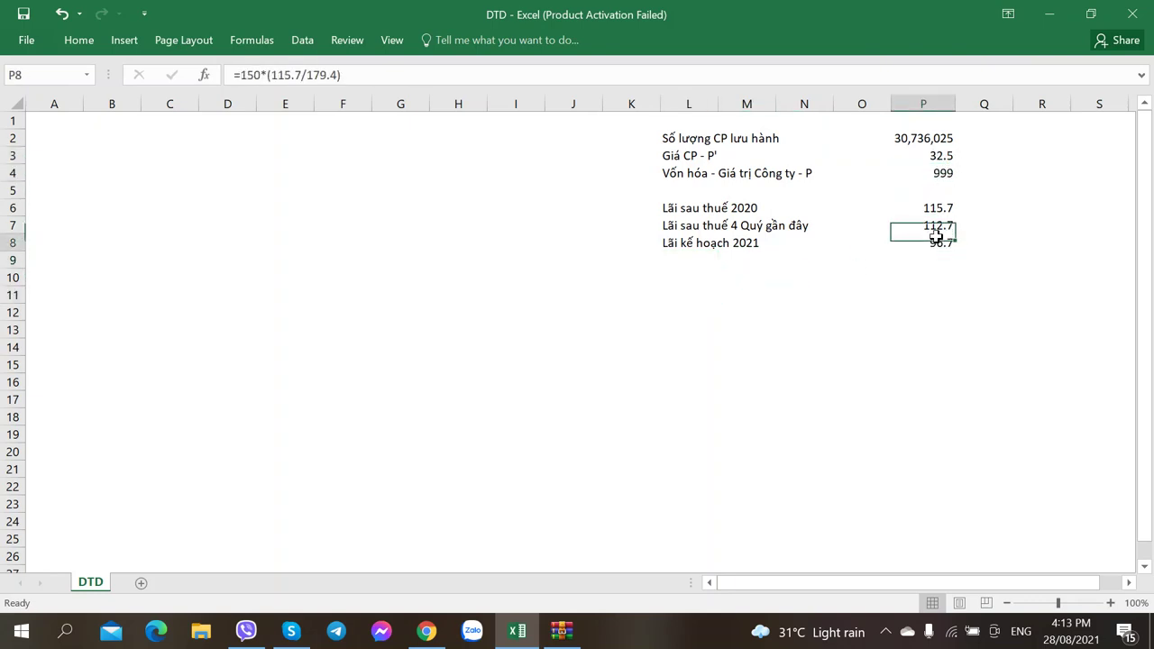
Step: Review the market capitalisation and four-quarter after-tax profit cells in column P
click(932, 169)
click(677, 258)
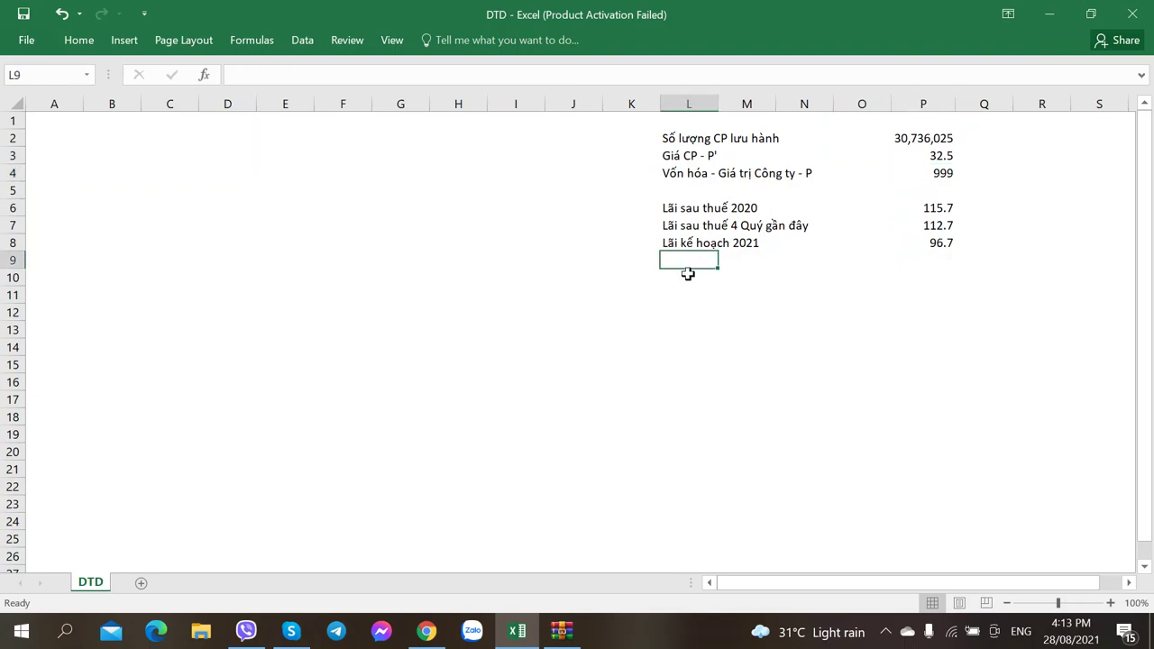
click(920, 227)
click(941, 173)
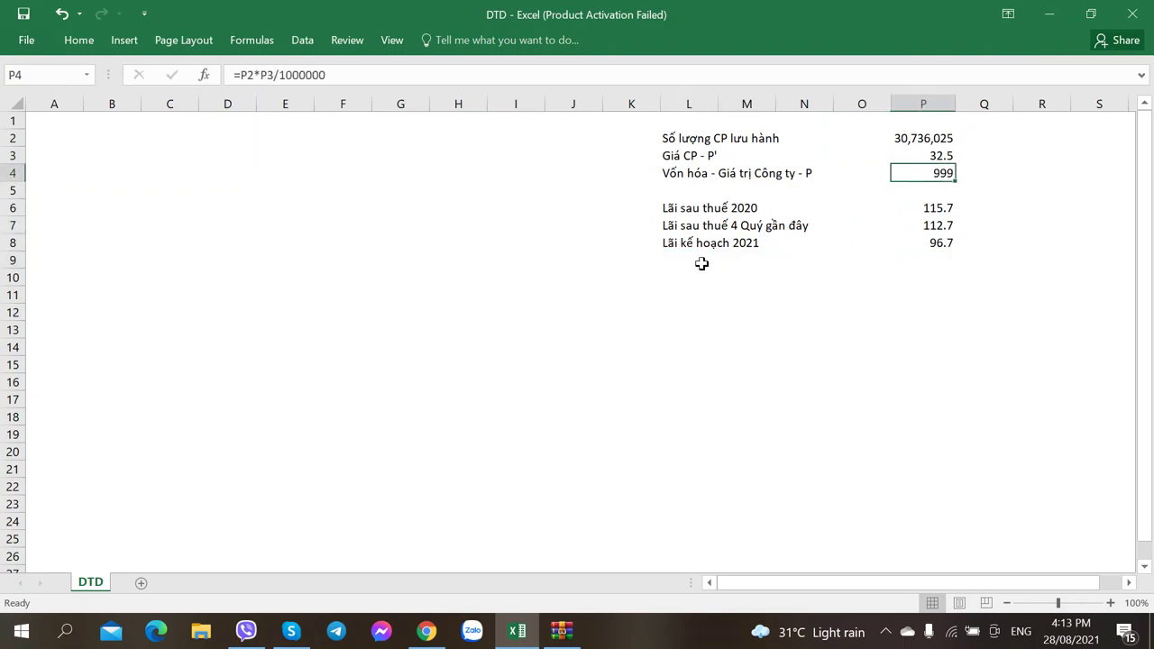
click(707, 262)
Step: Switch to Chrome, check the 2020 dividend row in the meeting report, and filter CafeF's DTD news to dividend and rights announcements
key(alt+Tab)
scroll(402, 401, down, 8)
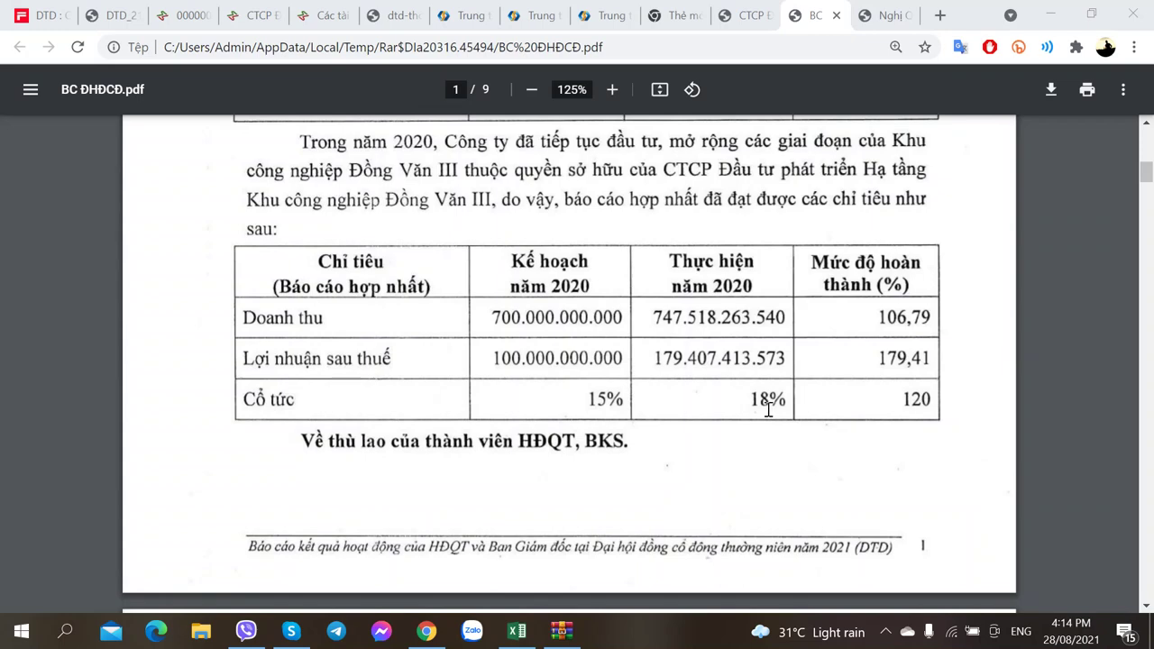
click(39, 11)
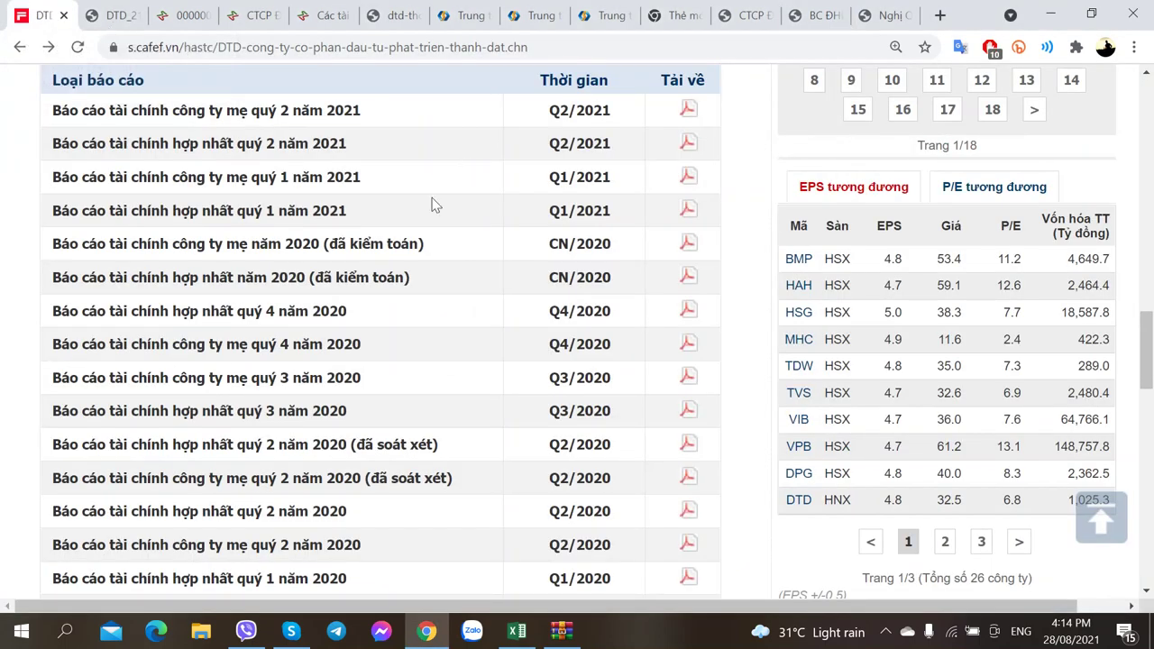
scroll(379, 271, up, 5)
click(200, 321)
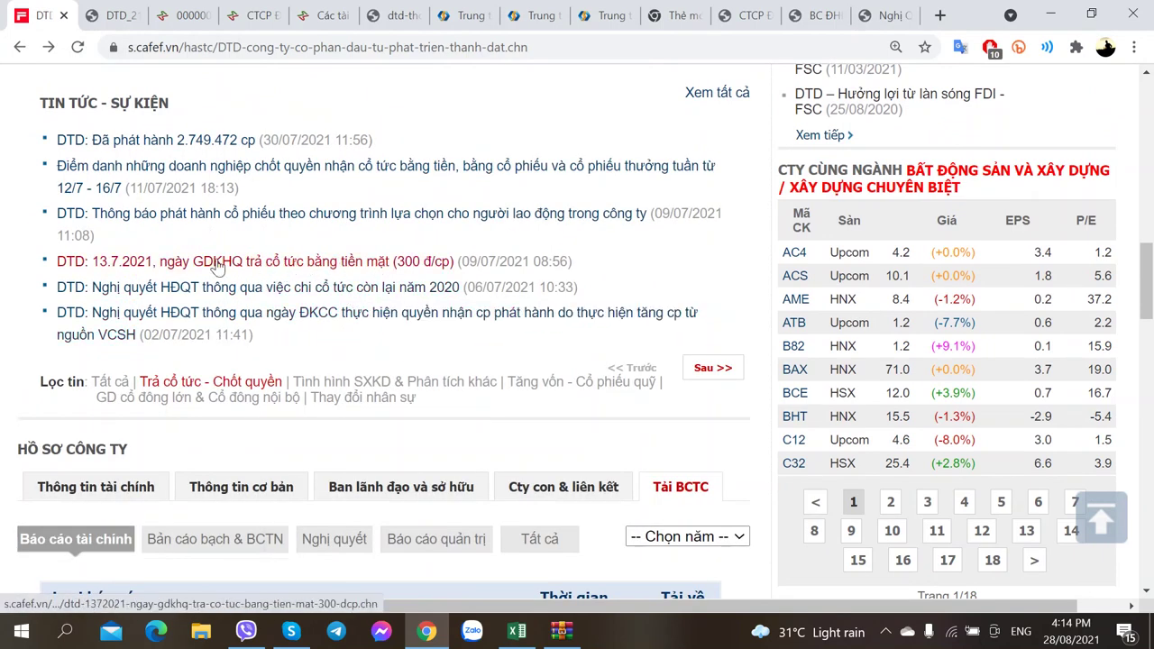
scroll(302, 266, up, 1)
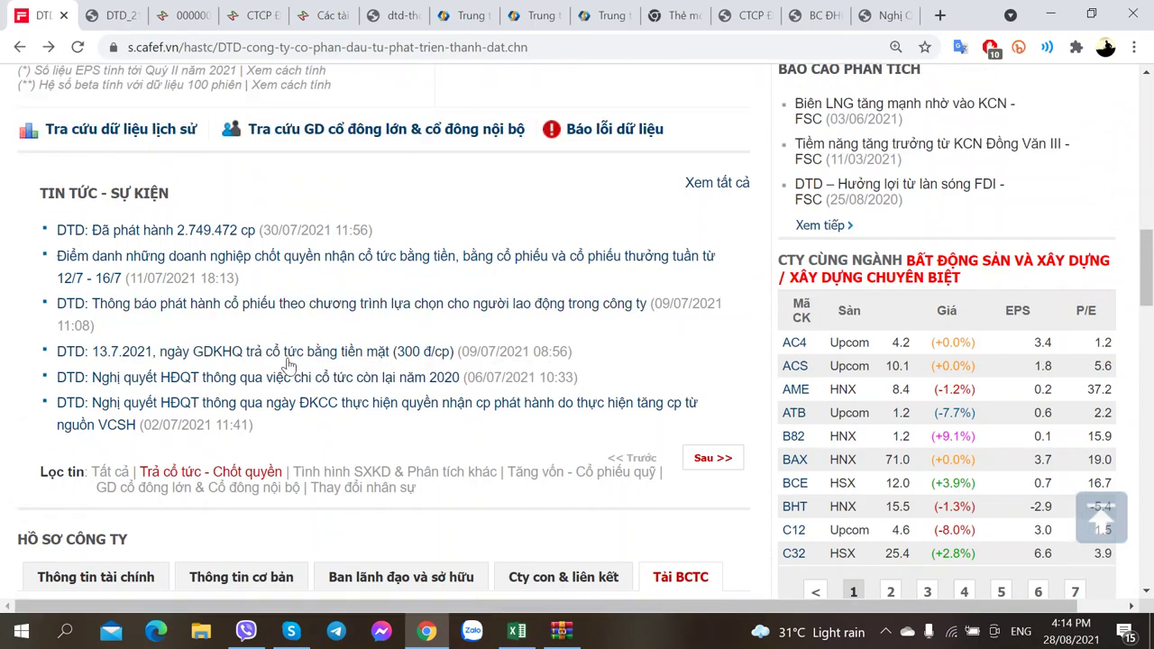
Step: Open the 13.7.2021 cash dividend announcement (300 đ/cp), read its payout terms, and close it
click(282, 351)
scroll(239, 391, down, 5)
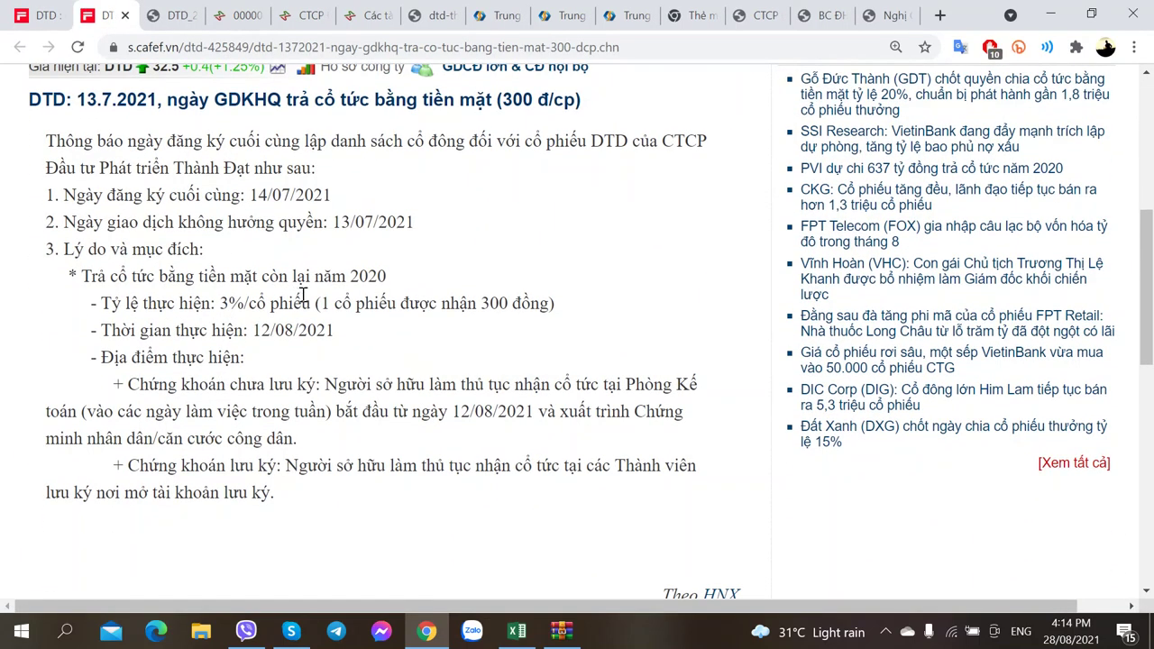
key(ctrl+w)
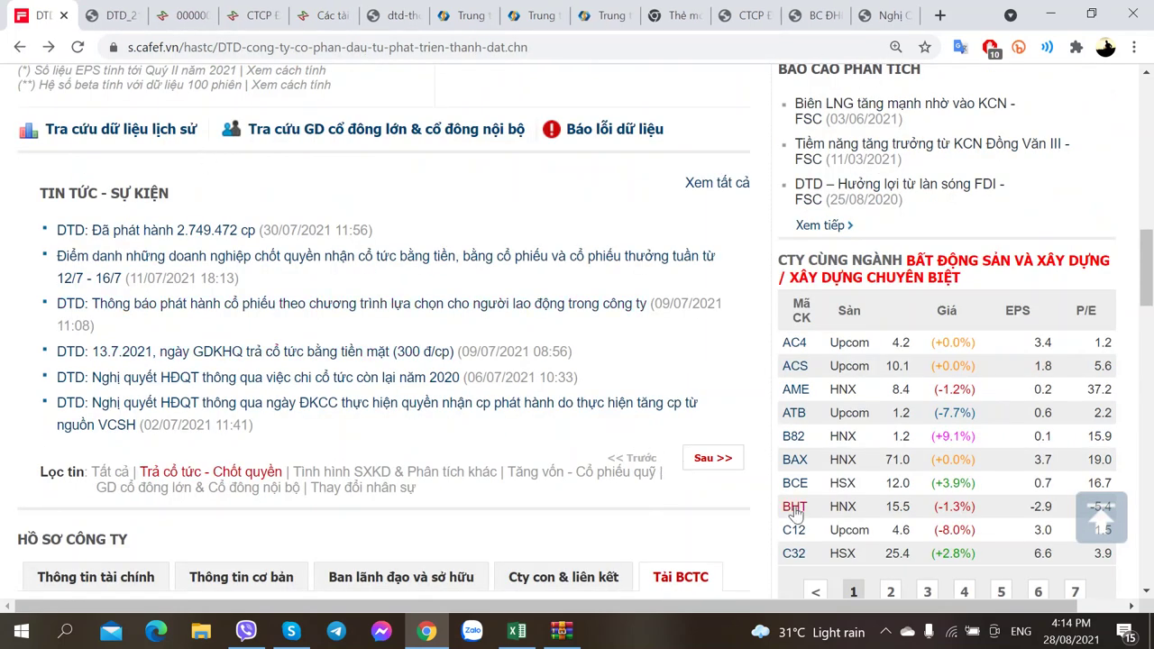
Step: Show the next page of DTD news, read the 17.8.2020 cash dividend and bonus share announcement, and close it
click(712, 460)
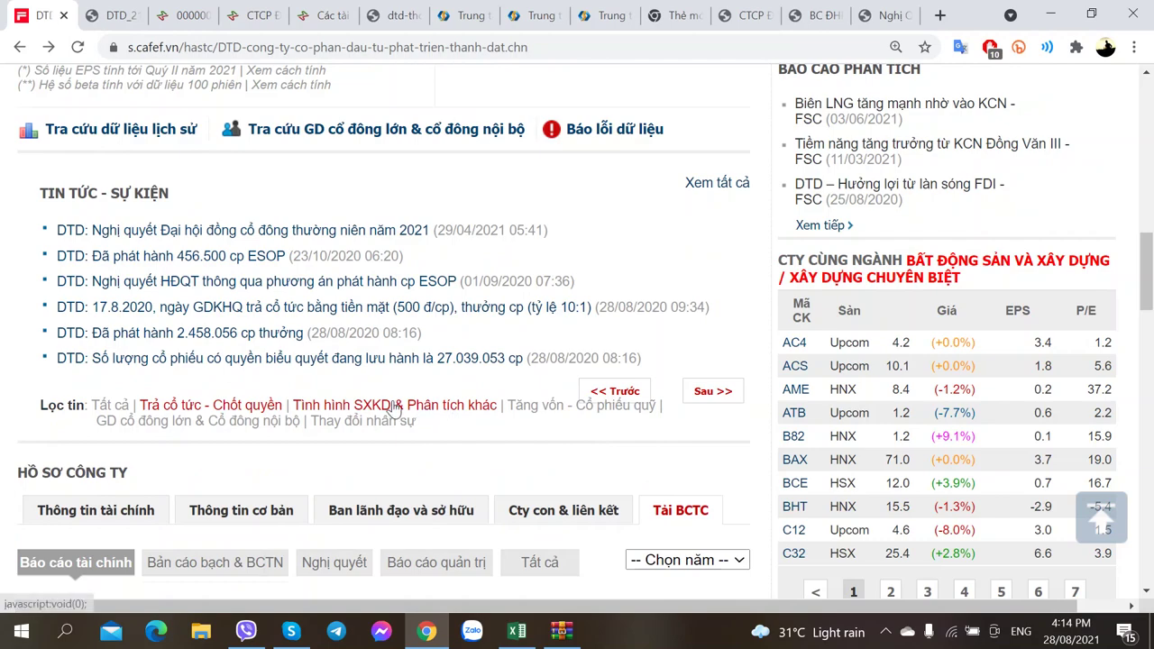
click(311, 310)
scroll(239, 386, down, 5)
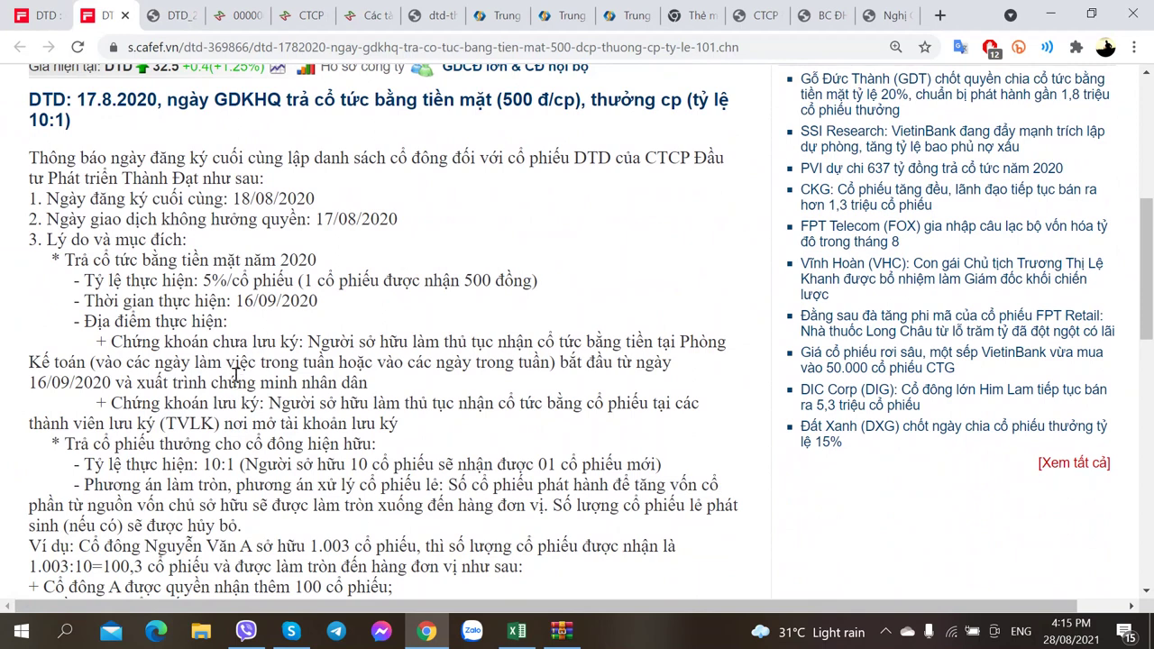
click(126, 15)
Step: Return to the shareholder meeting report in Chrome and examine the consolidated 2020 plan and actual results
click(91, 9)
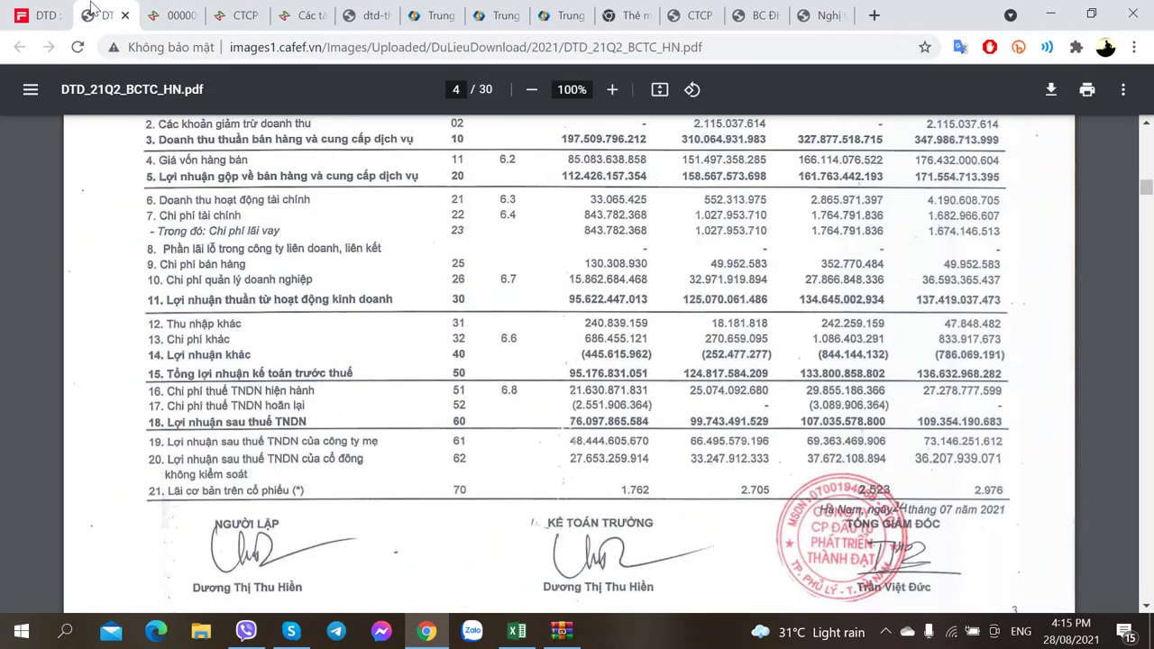
click(560, 628)
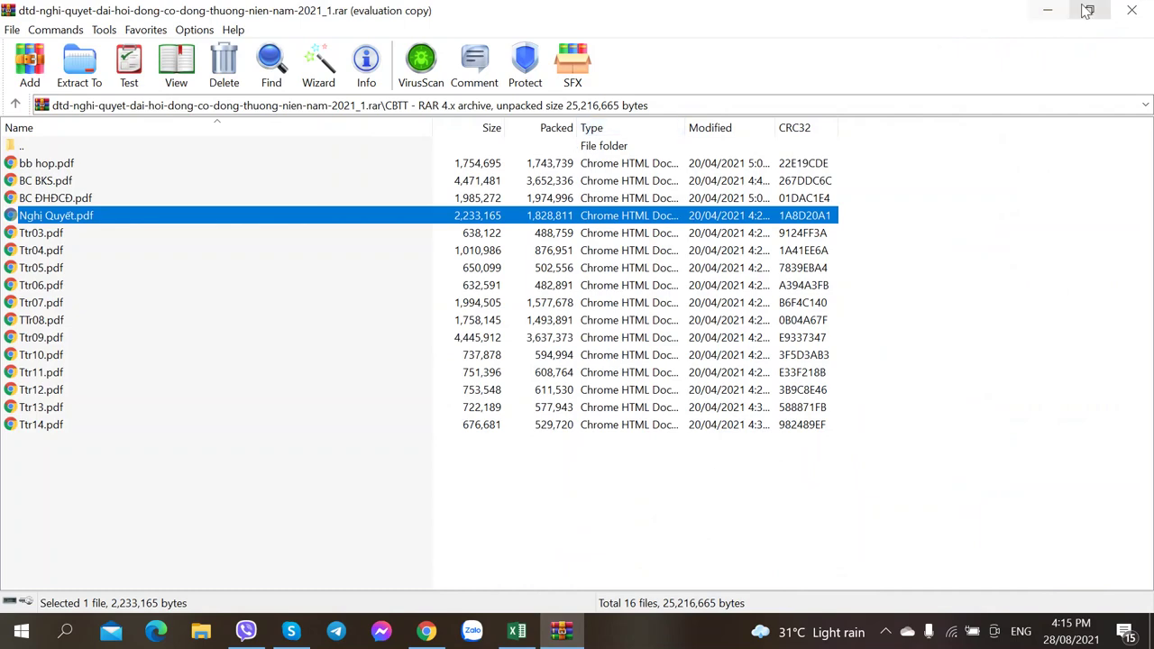
click(427, 630)
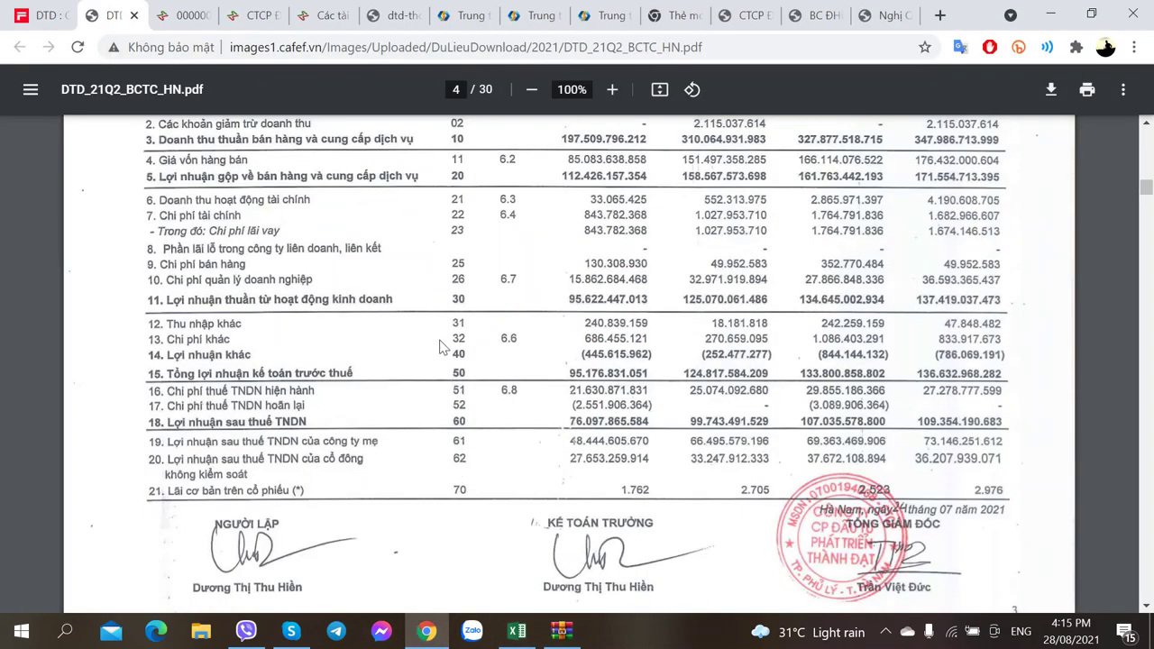
click(517, 630)
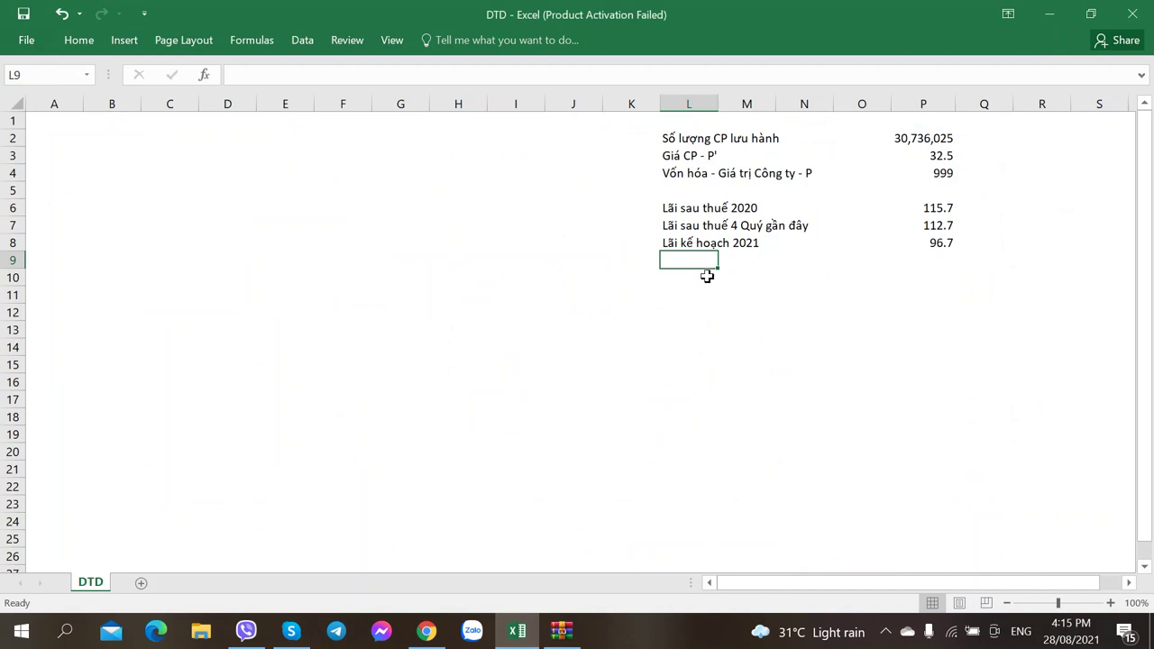
click(703, 242)
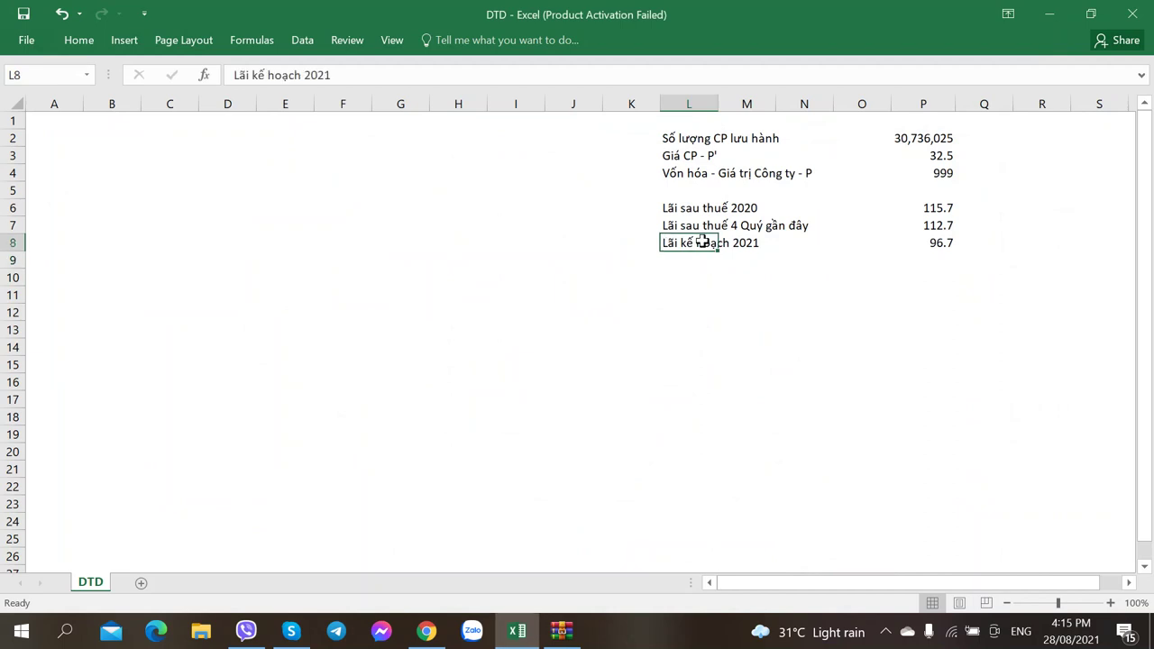
click(427, 631)
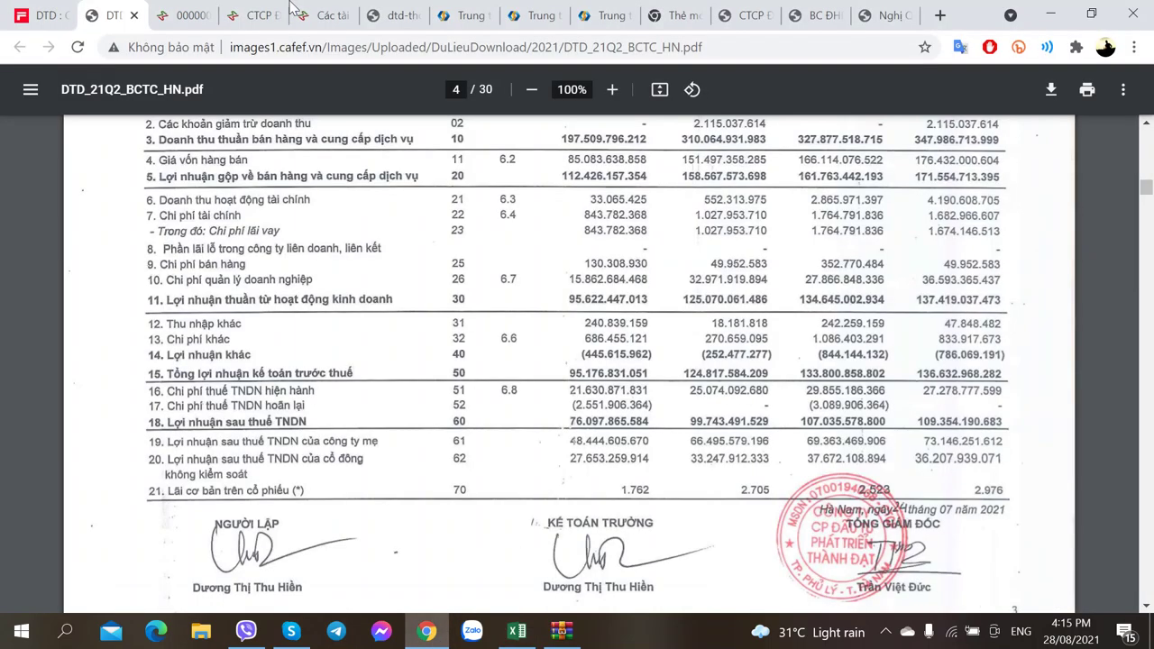
click(765, 12)
click(816, 16)
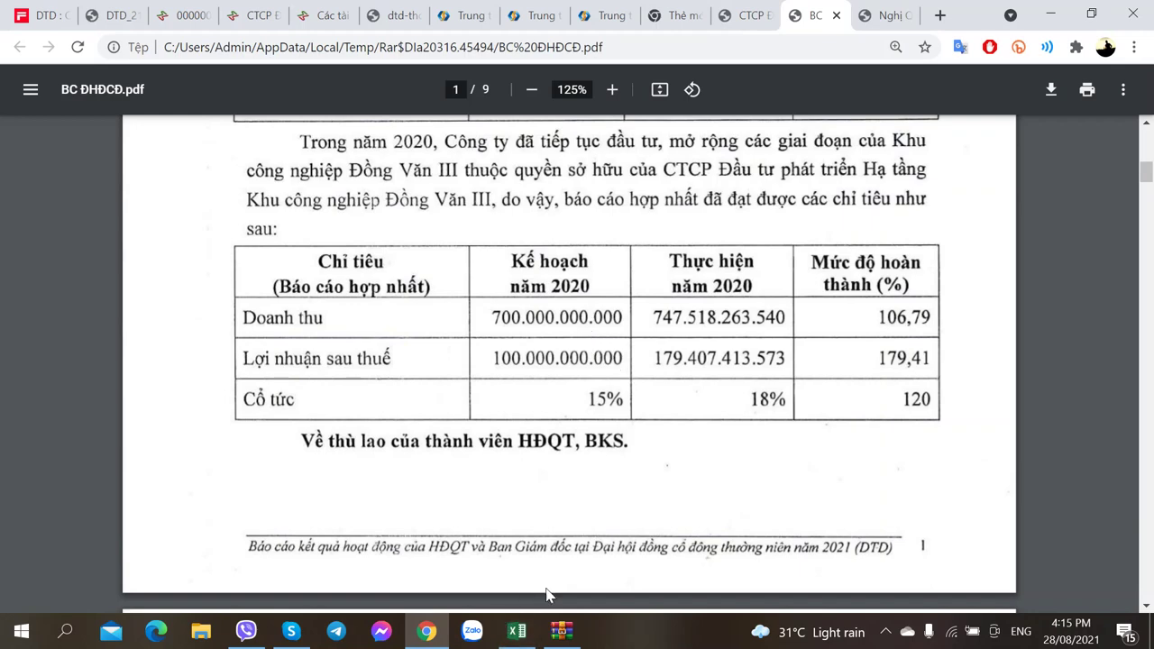
Step: Switch to Excel and review the 2020 and four-quarter after-tax profit rows, including the four-quarter formula in P7
click(521, 636)
click(727, 279)
click(940, 225)
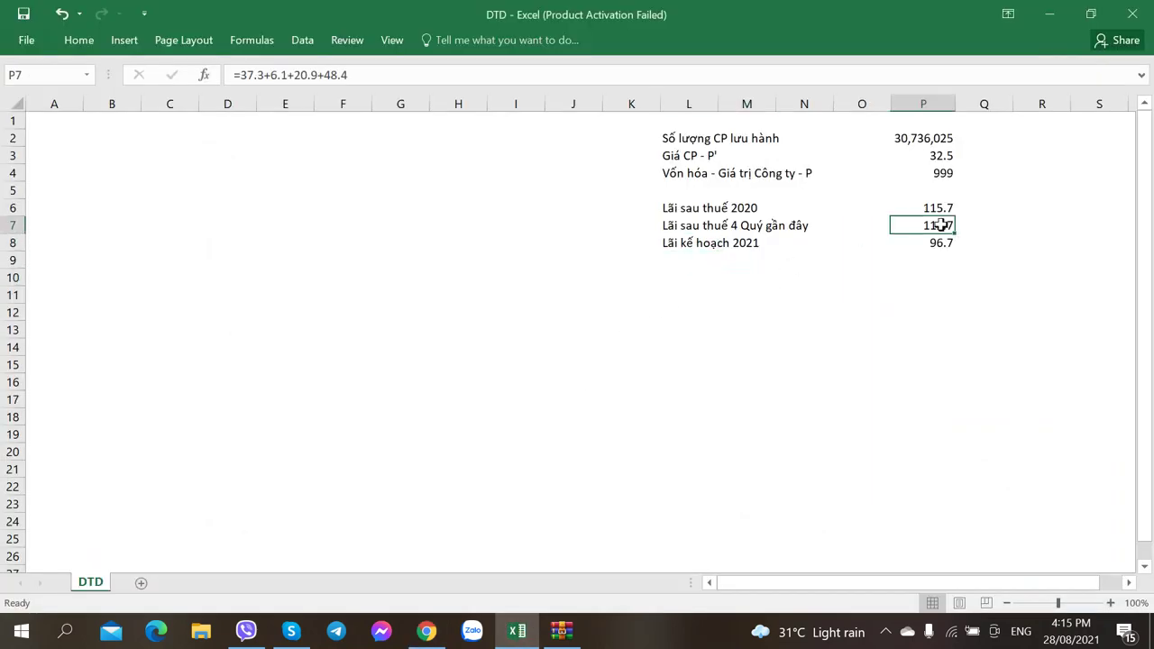
click(689, 227)
click(677, 207)
click(687, 228)
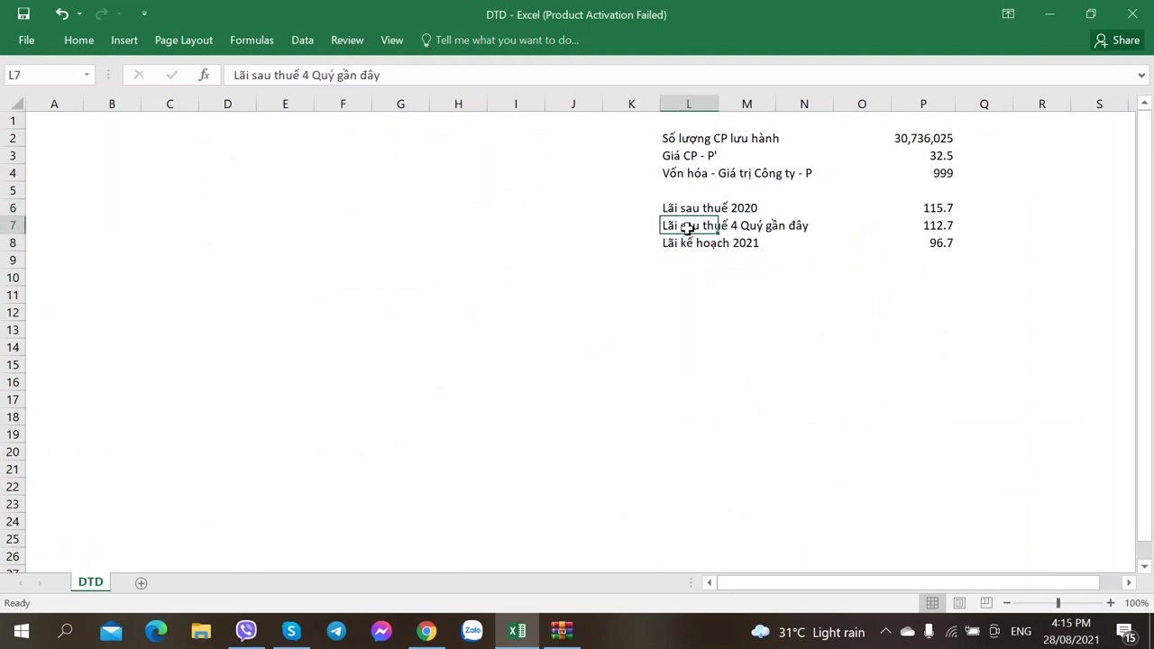
click(927, 224)
Step: Label cell L9 "Hệ số Định giá E/P"
click(701, 262)
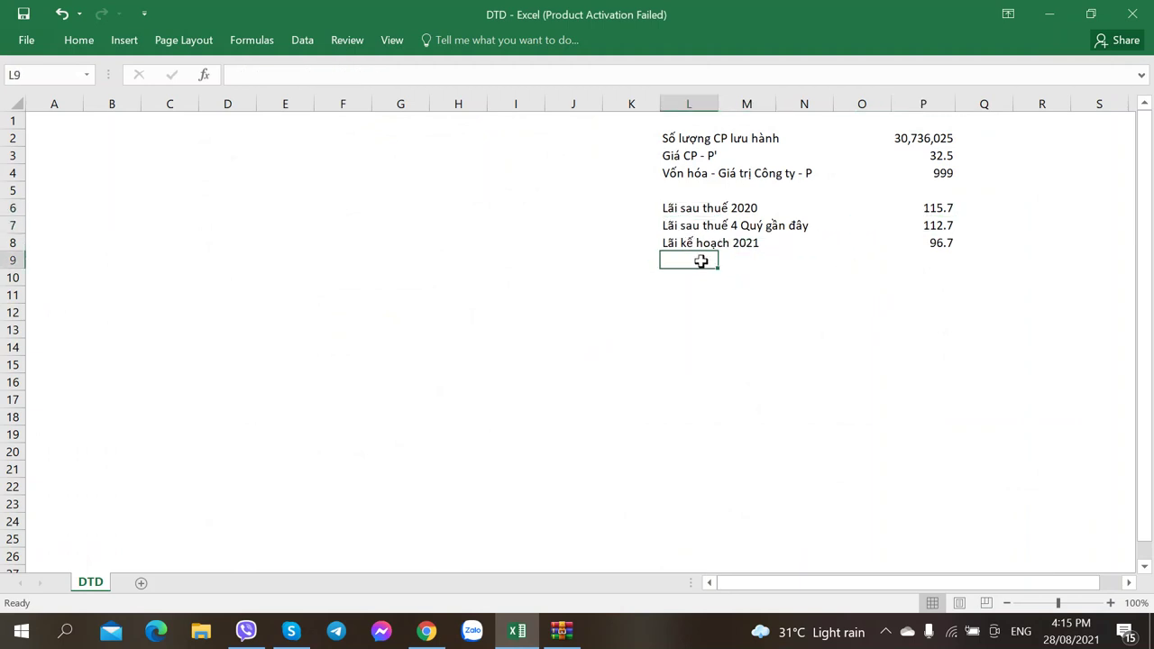
text(Hệ so)
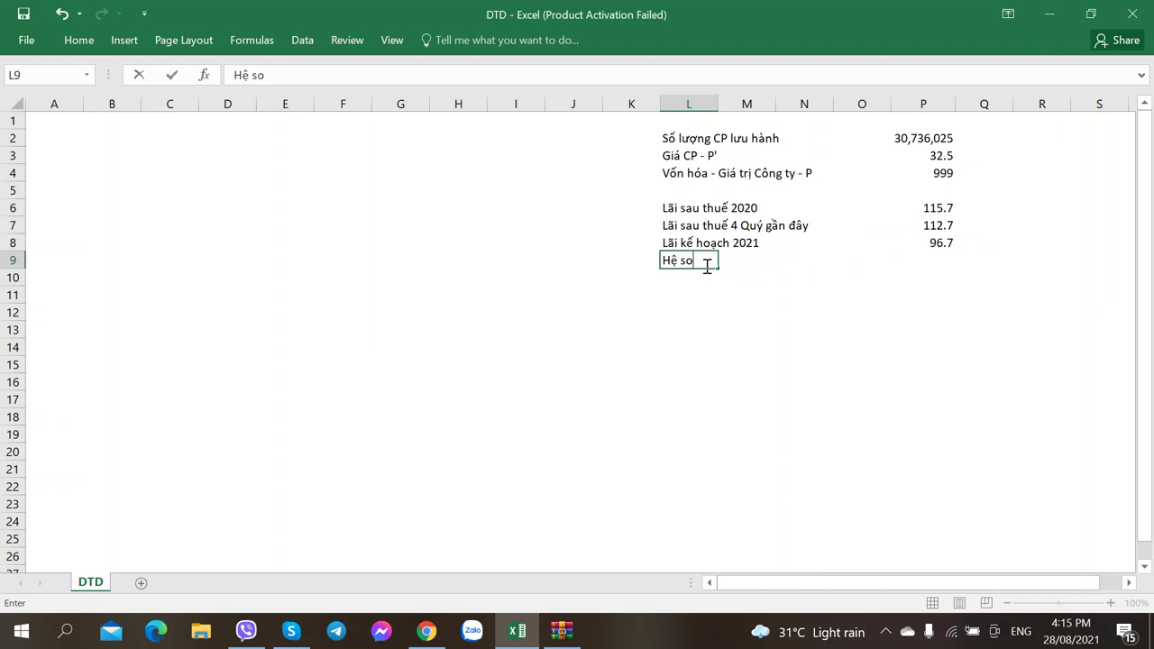
key(BackSpace)
text(ố Định giá)
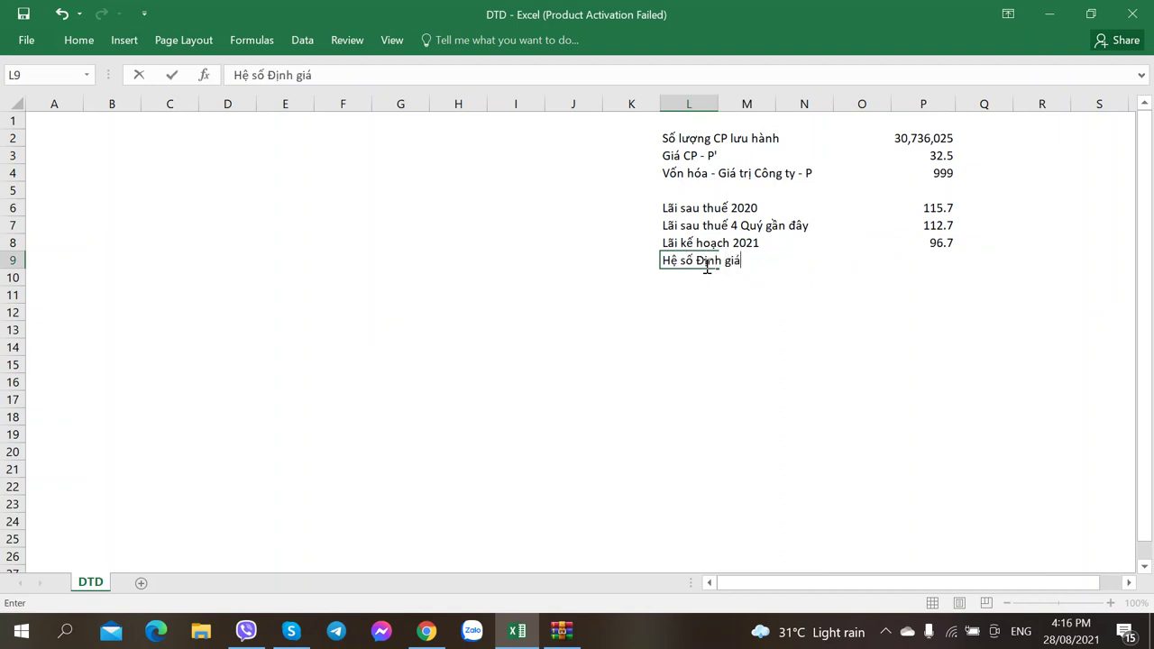
key(Right)
Step: Enter =P7/P4 in P9 to divide the four-quarter after-tax profit by the market capitalisation
key(Right)
key(Right)
key(Right)
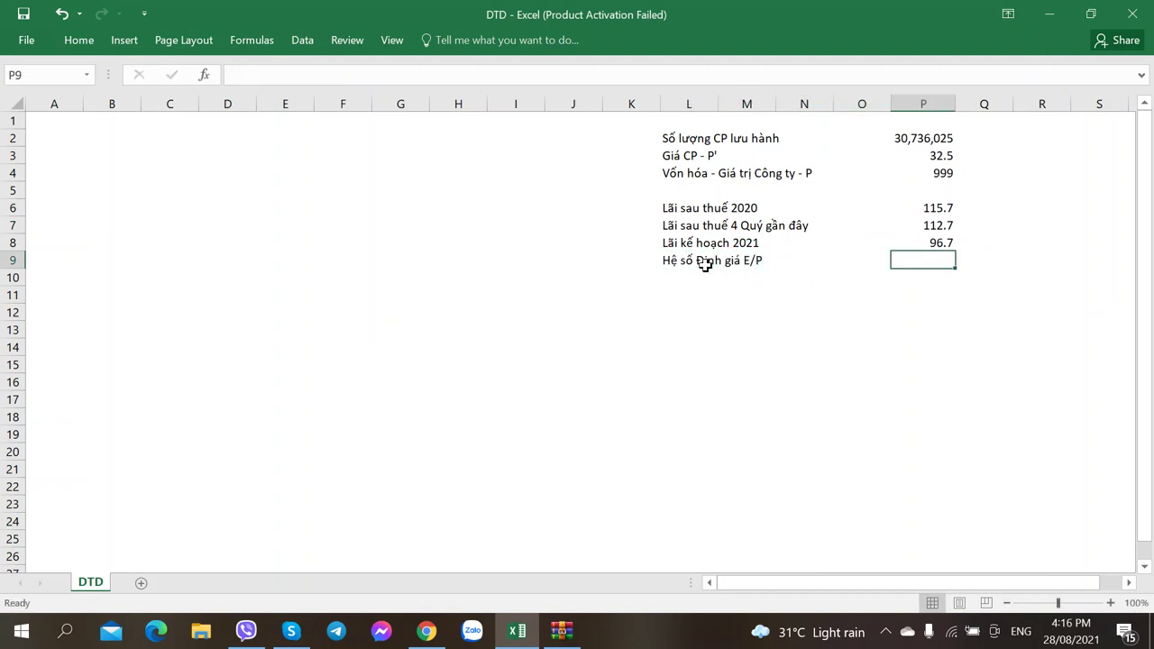
text(=)
key(Up)
key(Up)
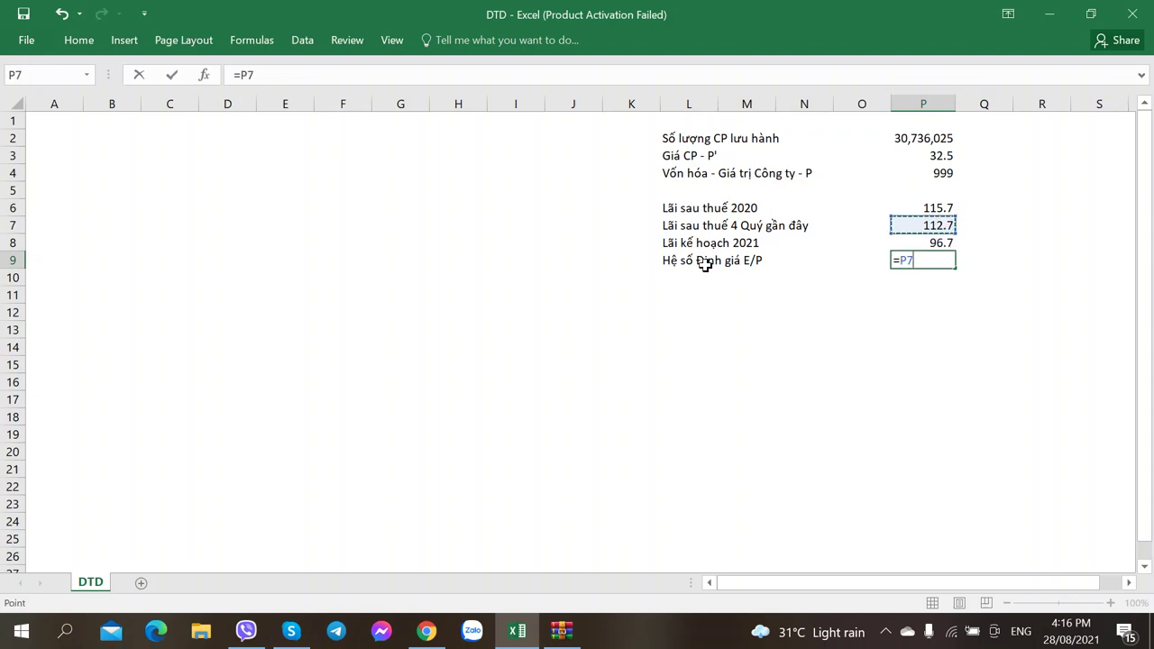
text(/)
key(Up)
key(Up)
key(Up)
key(Up)
key(Up)
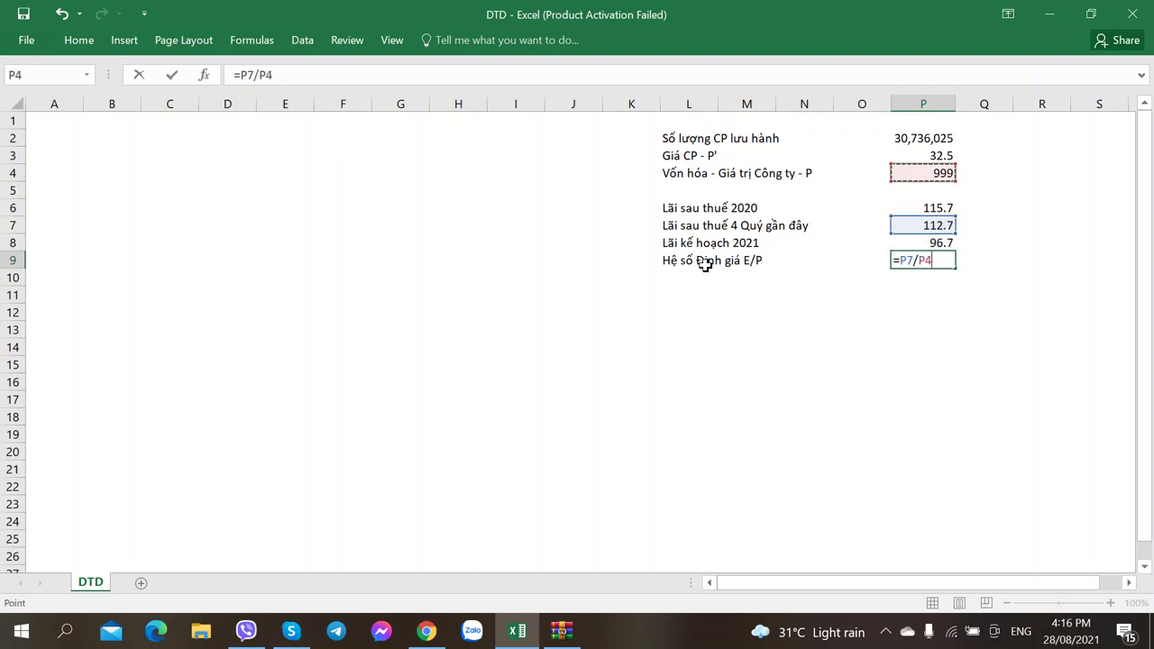
key(Return)
Step: Format the E/P ratio in P9 as a percentage with two decimal places
key(Up)
key(Right)
key(Right)
key(Right)
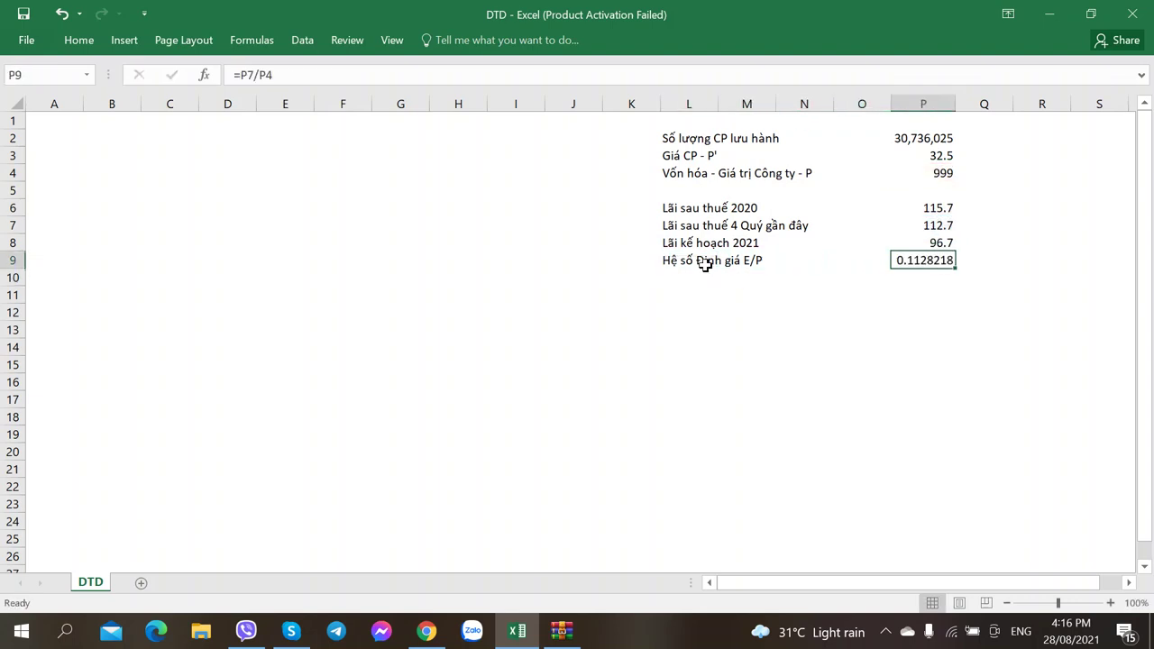
click(78, 40)
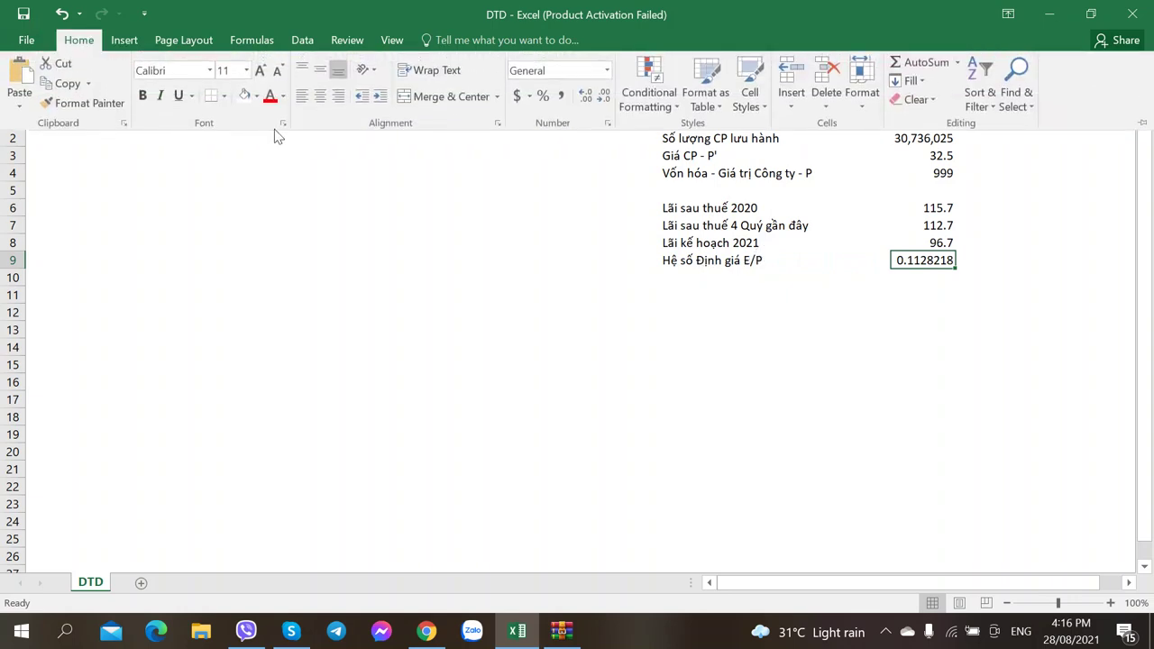
click(543, 95)
double_click(585, 99)
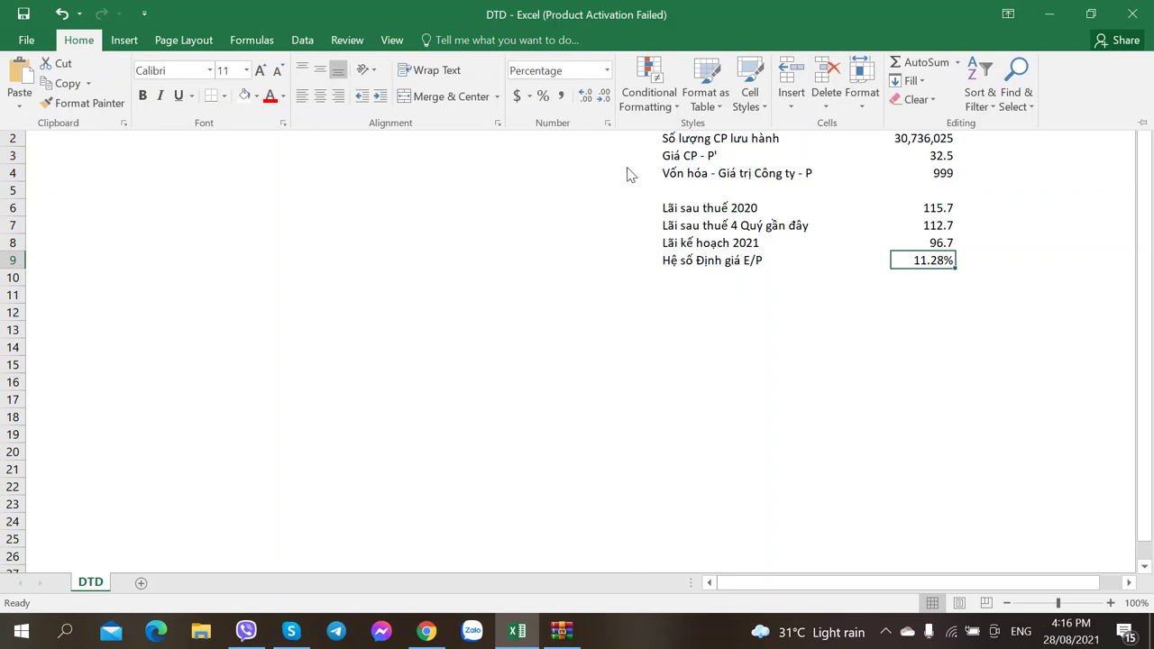
click(690, 281)
click(698, 284)
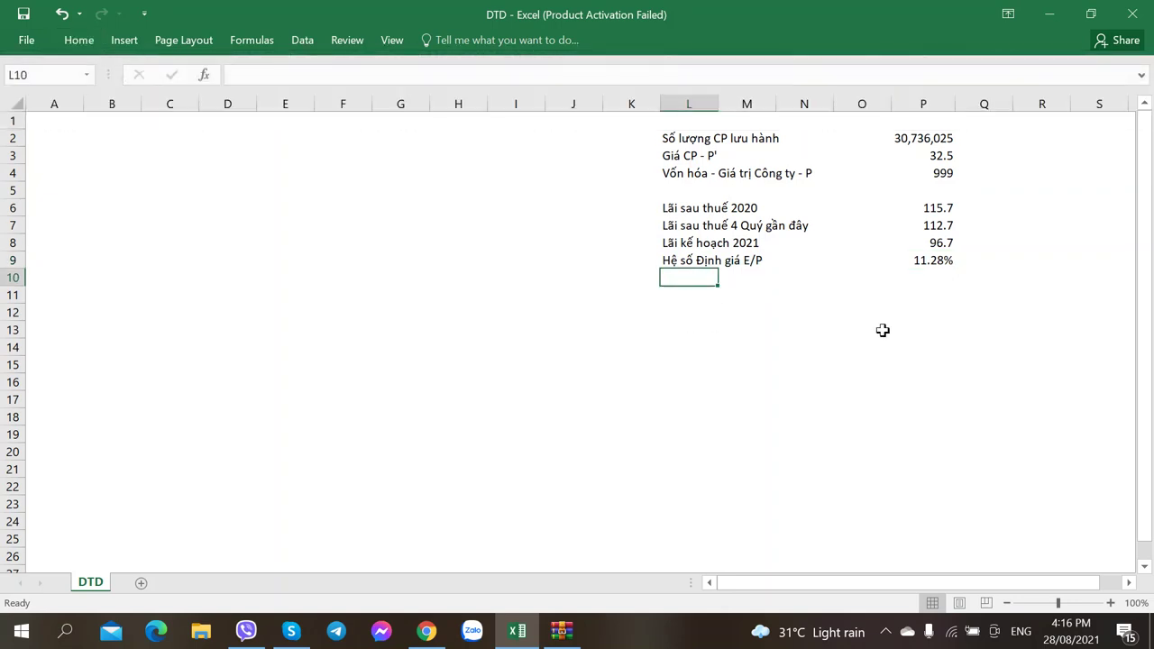